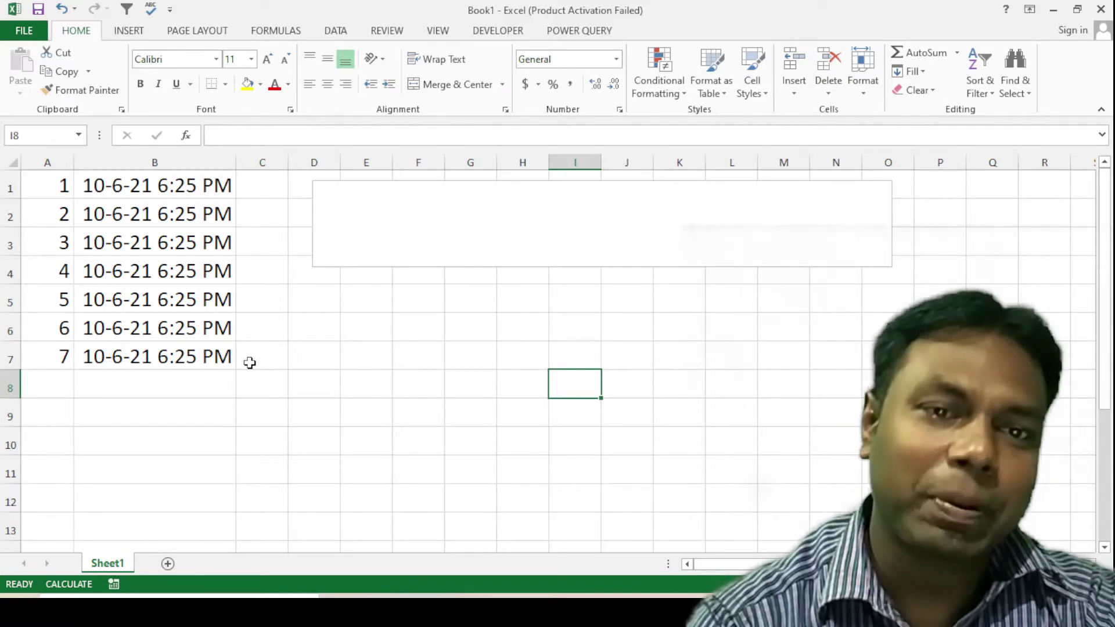
# In Book1, enter 8 in A8 and 89 in A9, each getting a 7:18 PM timestamp
pyautogui.click(407, 357)
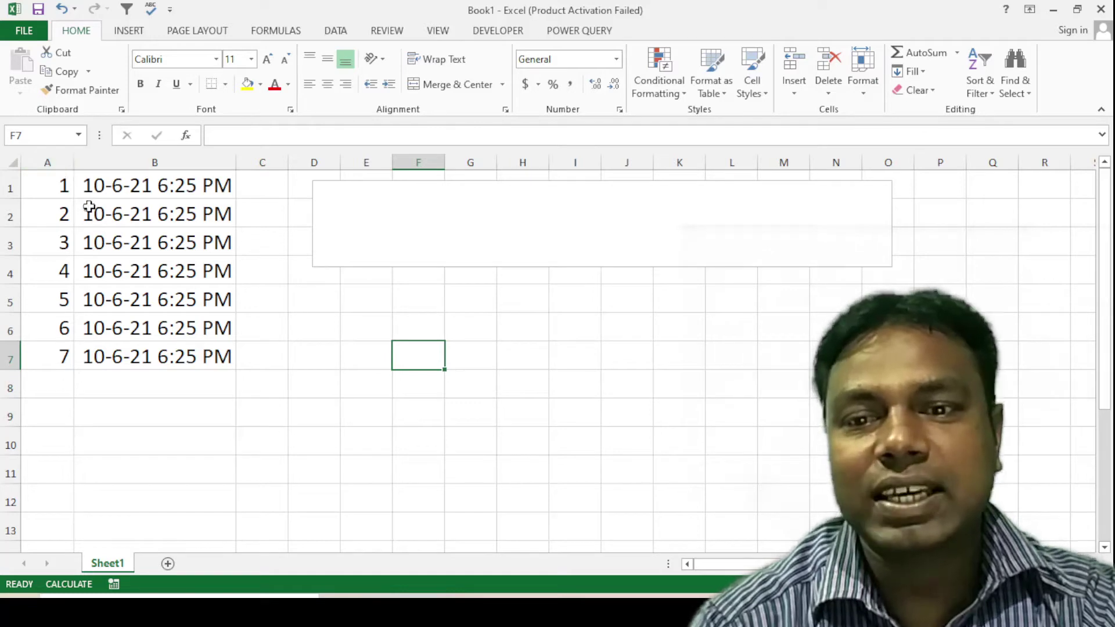
pyautogui.click(62, 189)
pyautogui.press('Down')
pyautogui.press('Down')
pyautogui.press('Down')
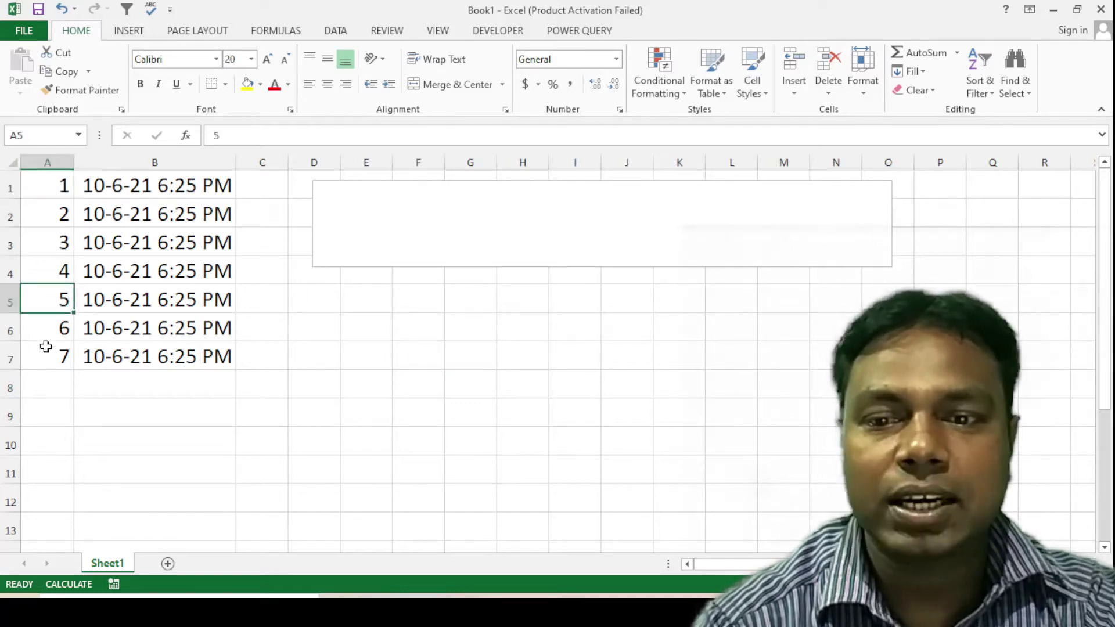
pyautogui.press('Down')
pyautogui.press('Down')
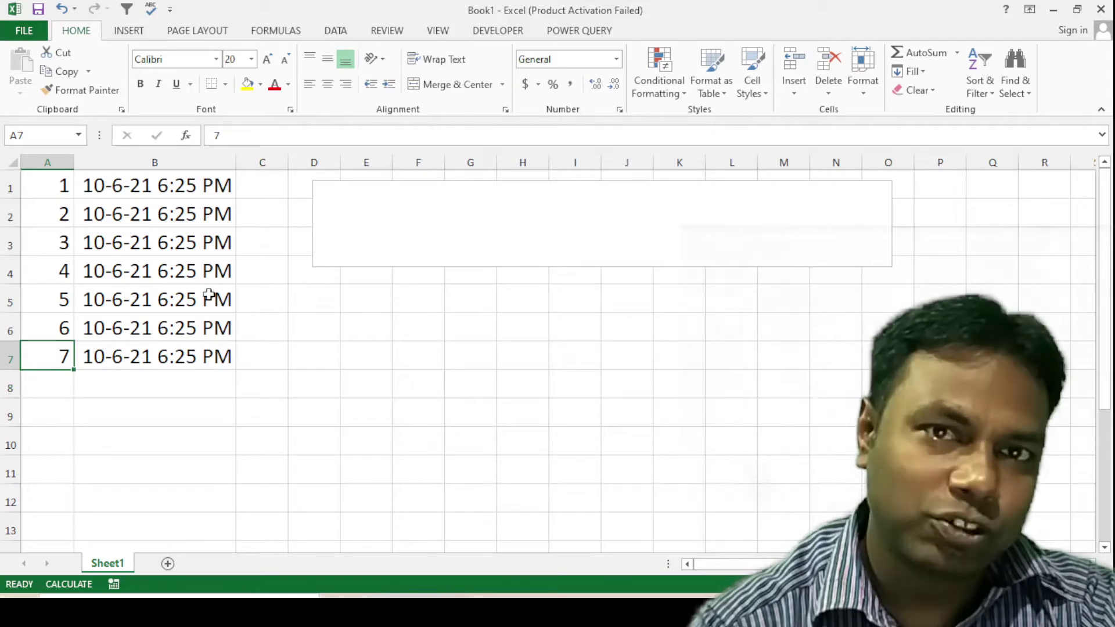
pyautogui.click(46, 384)
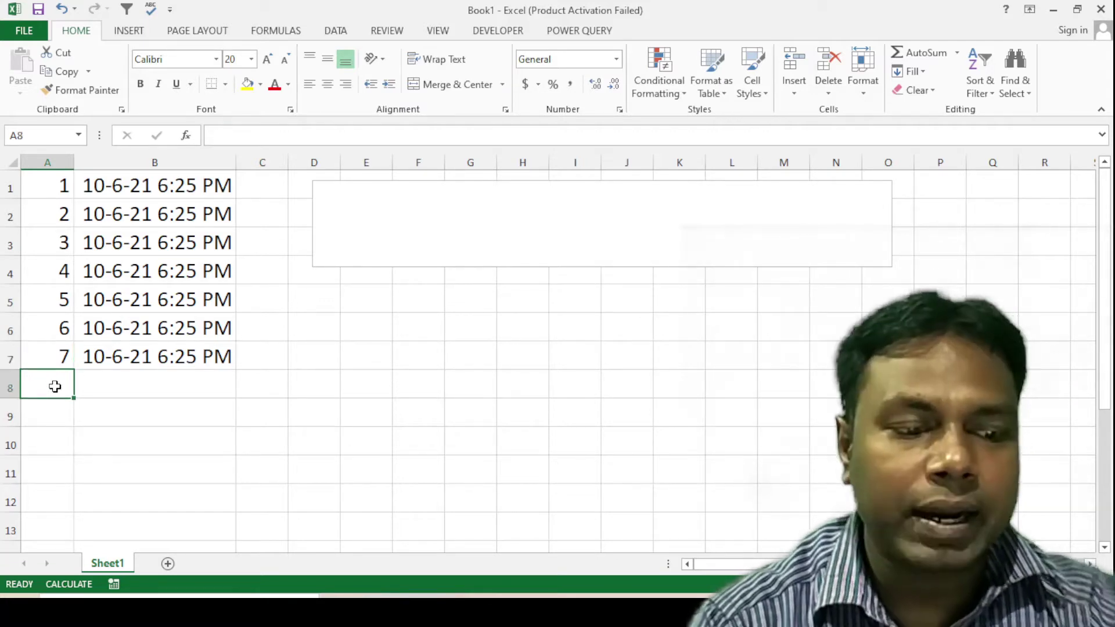
pyautogui.write('8')
pyautogui.press('Return')
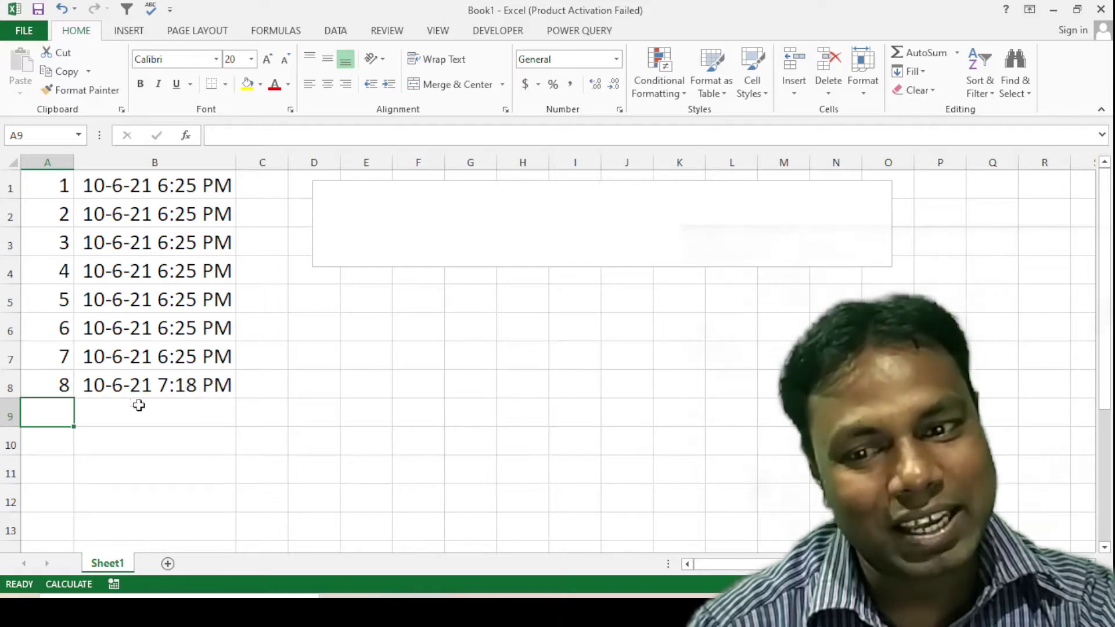
pyautogui.write('8')
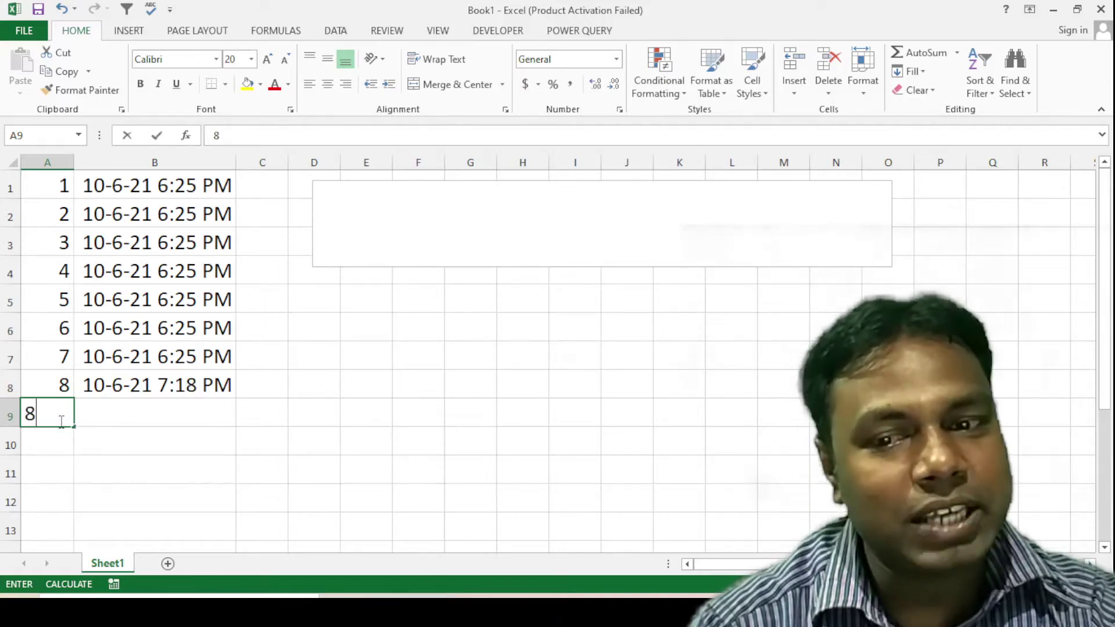
pyautogui.write('9')
pyautogui.press('Return')
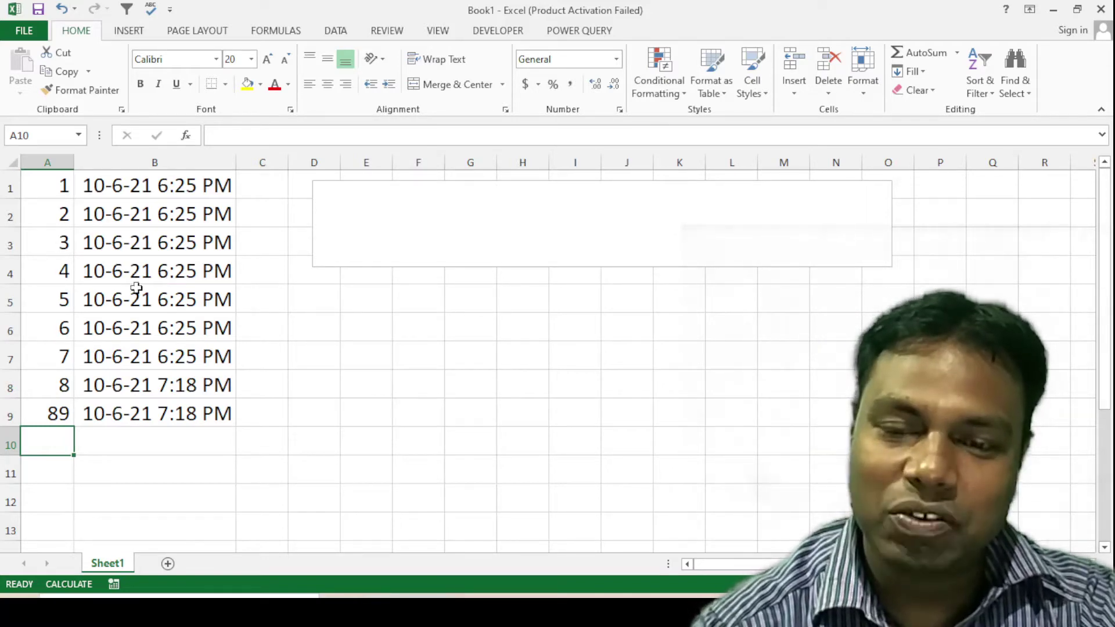
# Bring up the list of open Excel windows to reach Book2
pyautogui.click(53, 212)
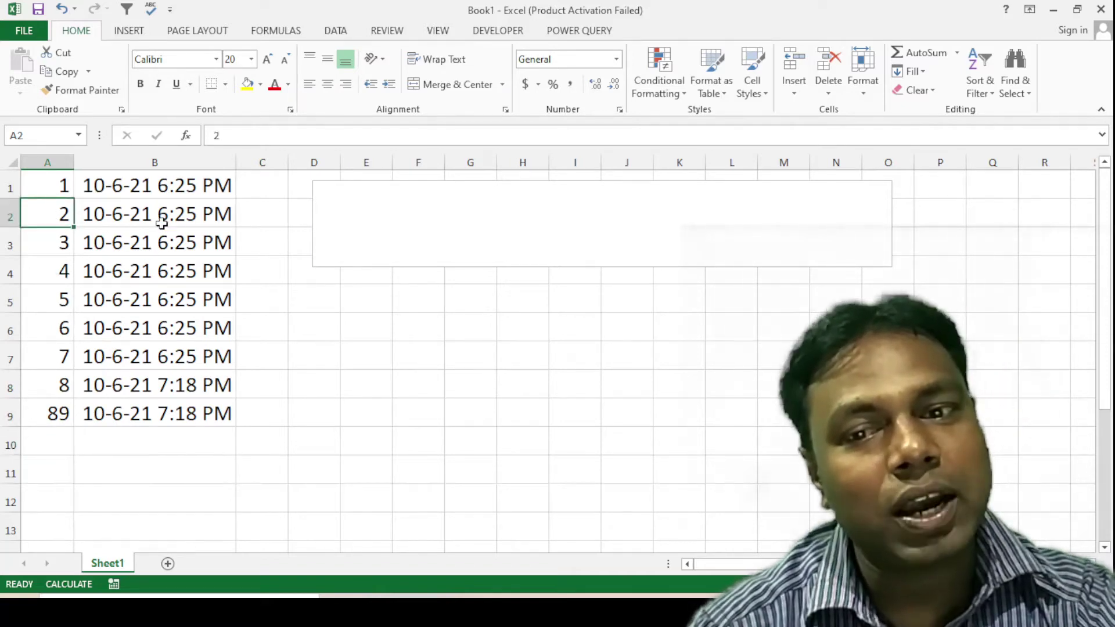
pyautogui.click(549, 437)
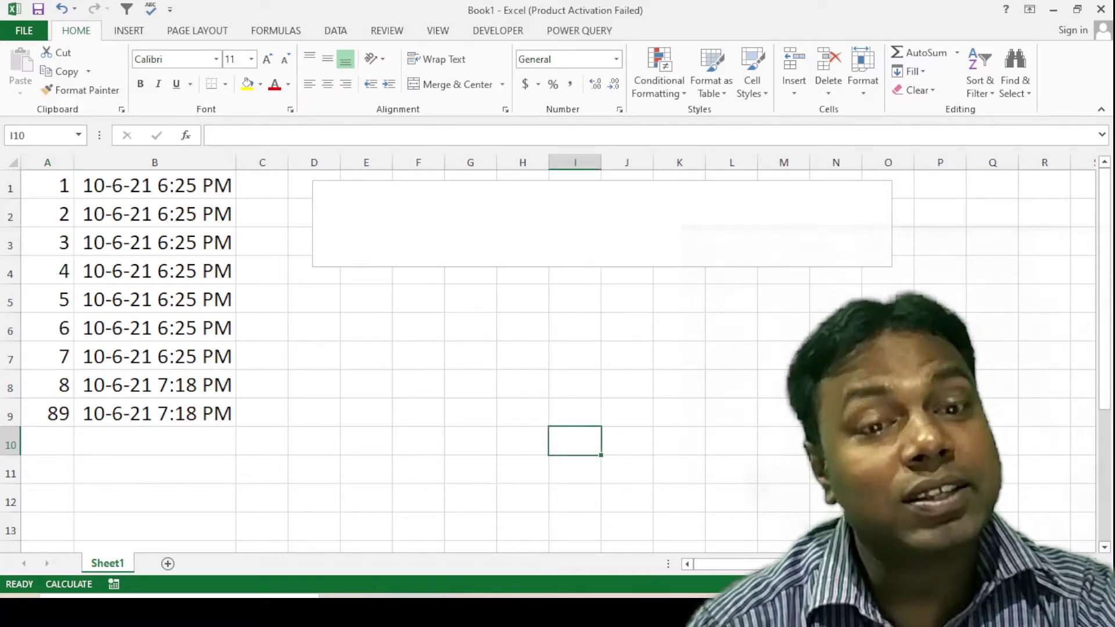
pyautogui.click(810, 613)
# In Book2, close the Clipboard pane and change A2 from 2 to 56
pyautogui.click(825, 529)
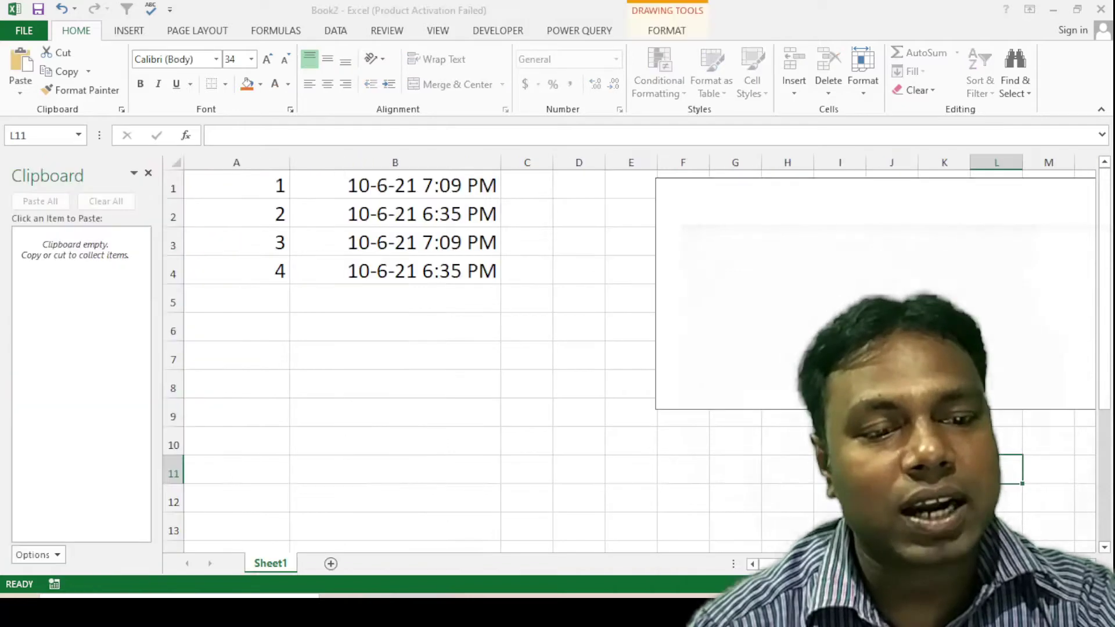
pyautogui.click(464, 361)
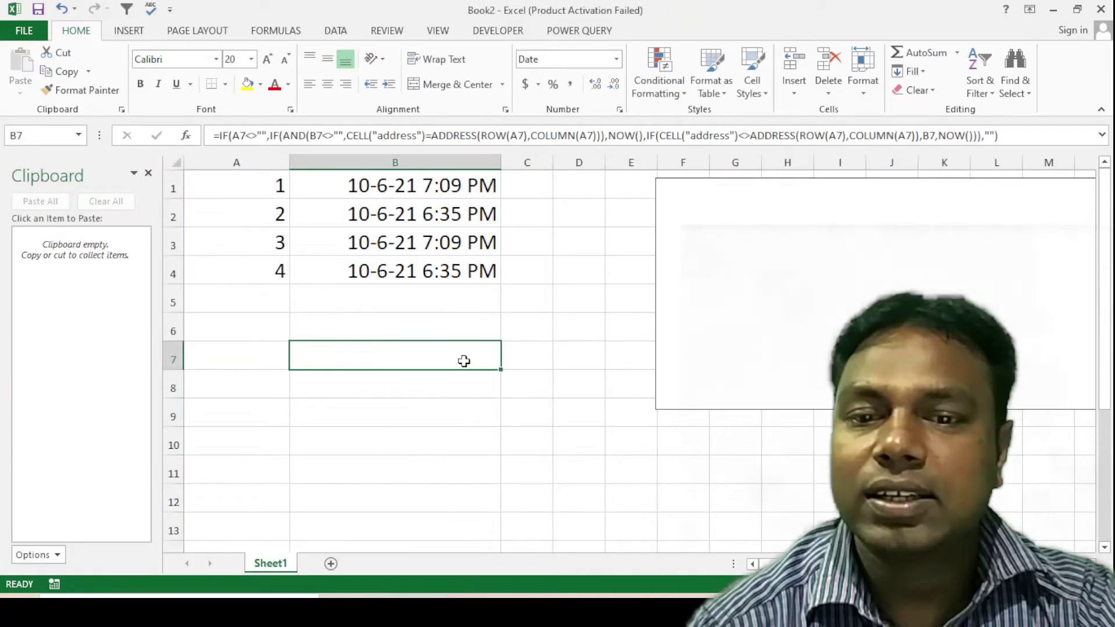
pyautogui.click(147, 174)
pyautogui.click(348, 345)
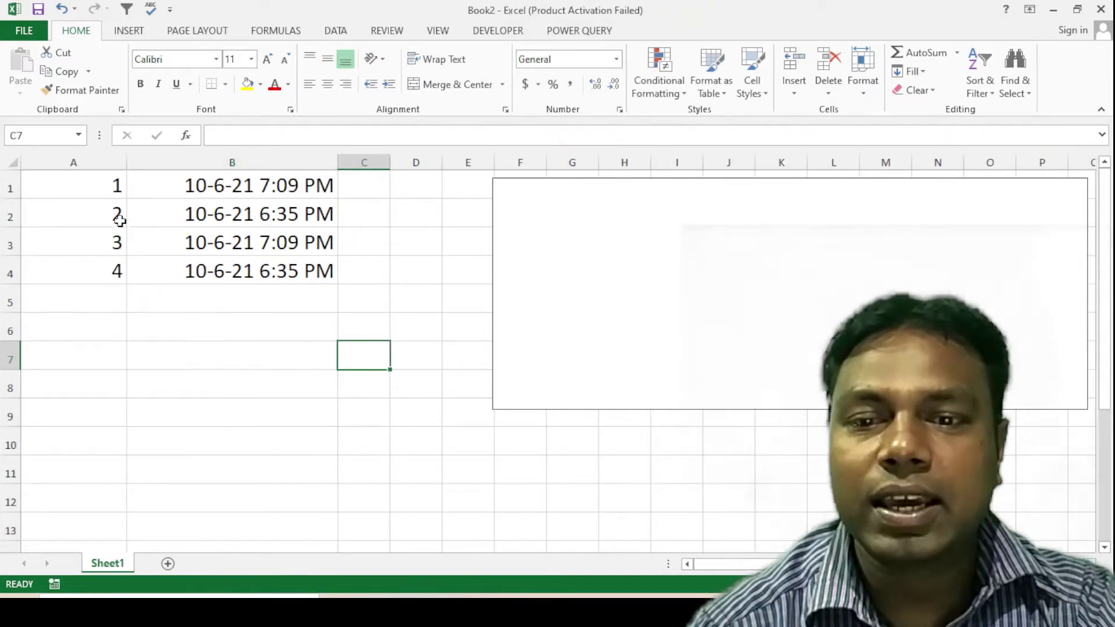
pyautogui.click(94, 222)
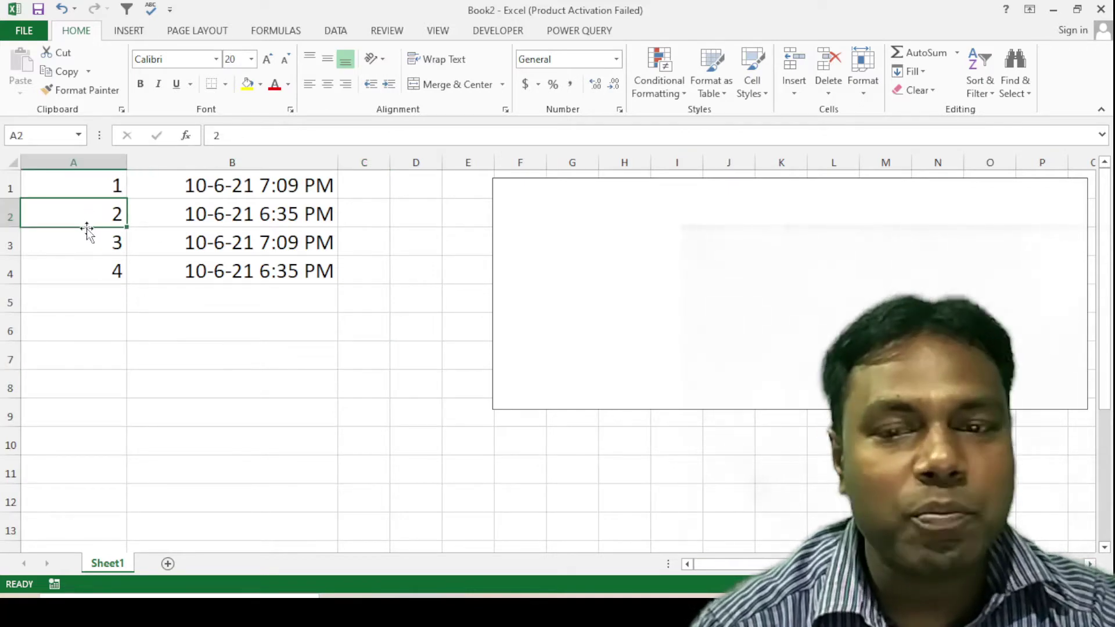
pyautogui.write('56')
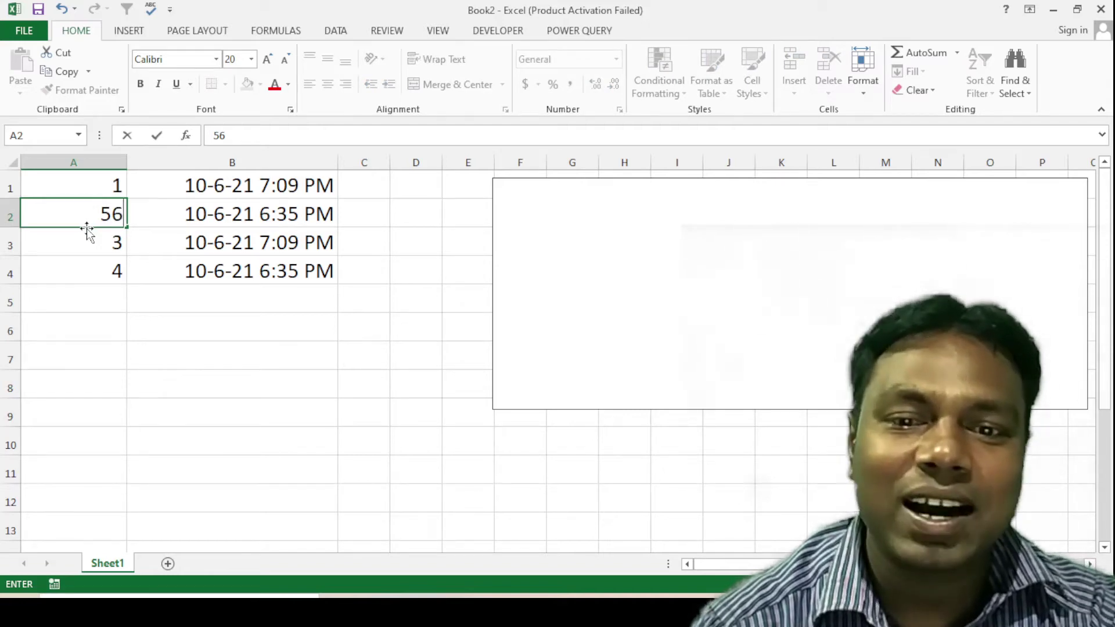
pyautogui.click(56, 245)
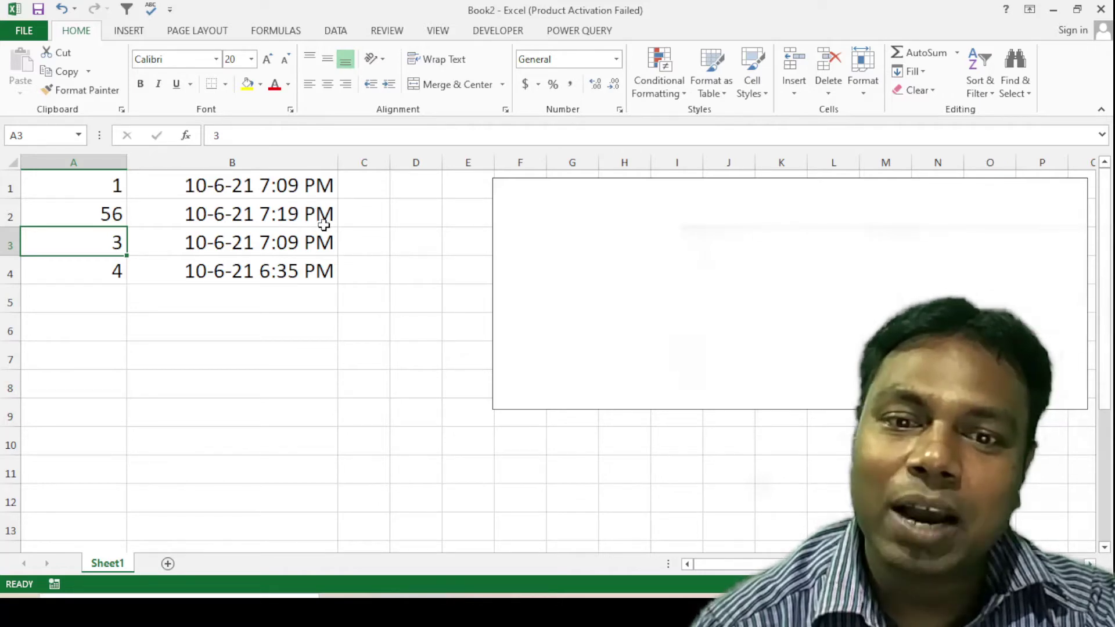
# Inspect B8's timestamp formula, then return to Book1
pyautogui.click(290, 375)
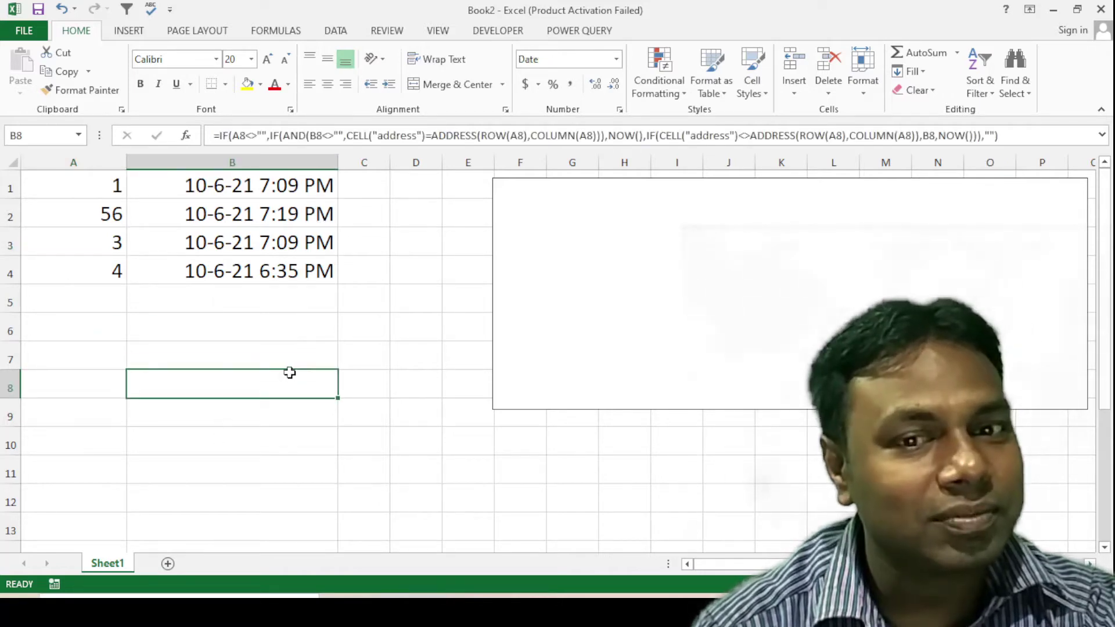
pyautogui.click(355, 359)
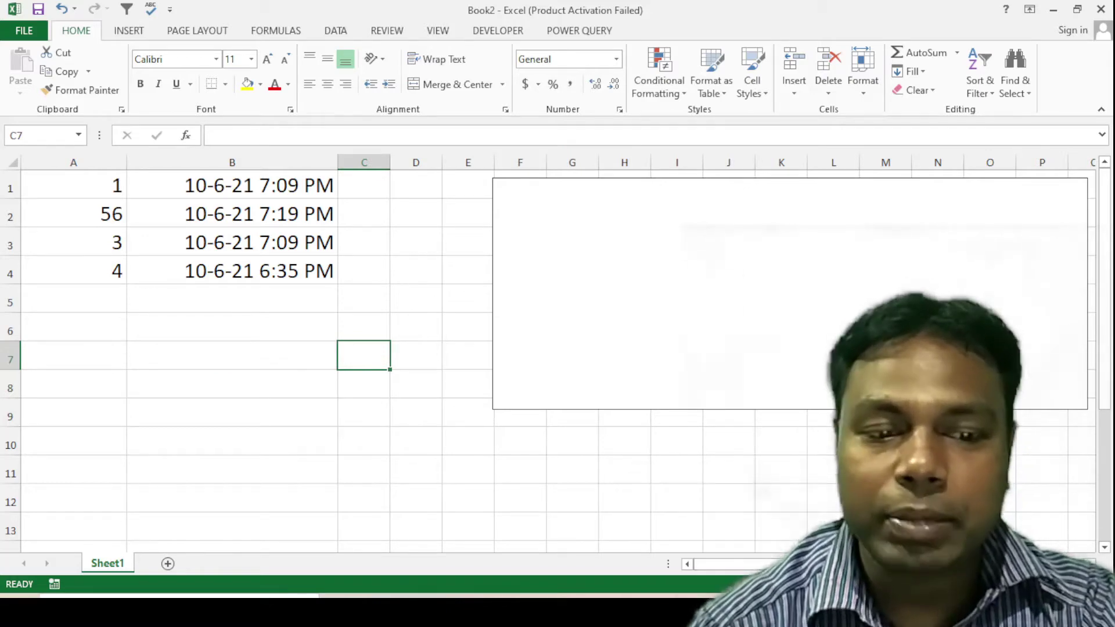
pyautogui.click(737, 555)
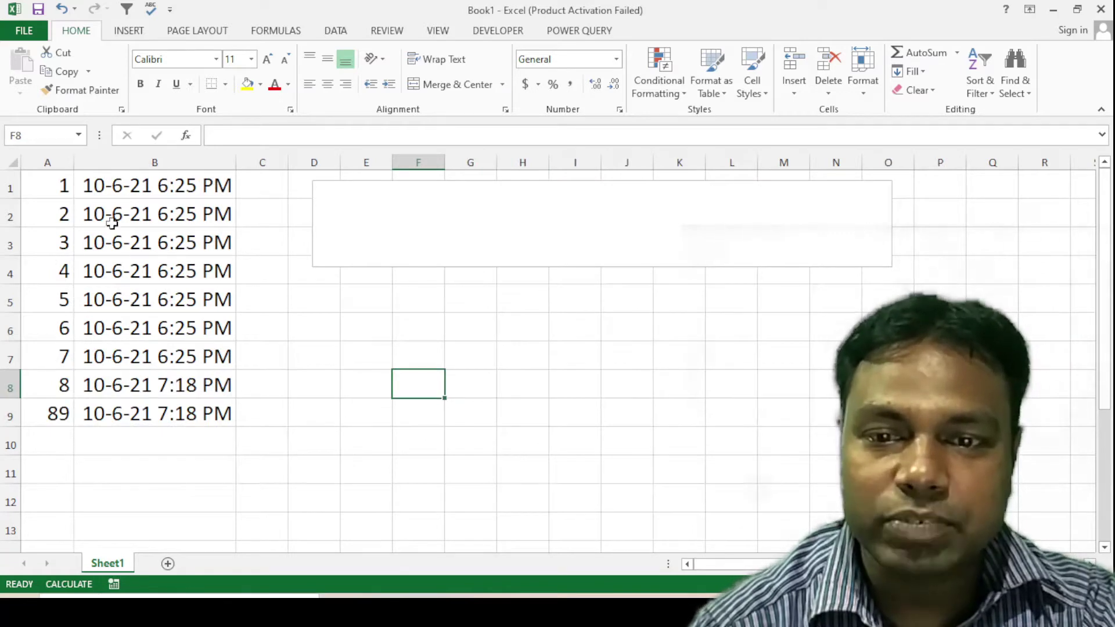
# Change A2 to 56, keeping its 6:25 PM timestamp
pyautogui.click(44, 212)
pyautogui.write('56')
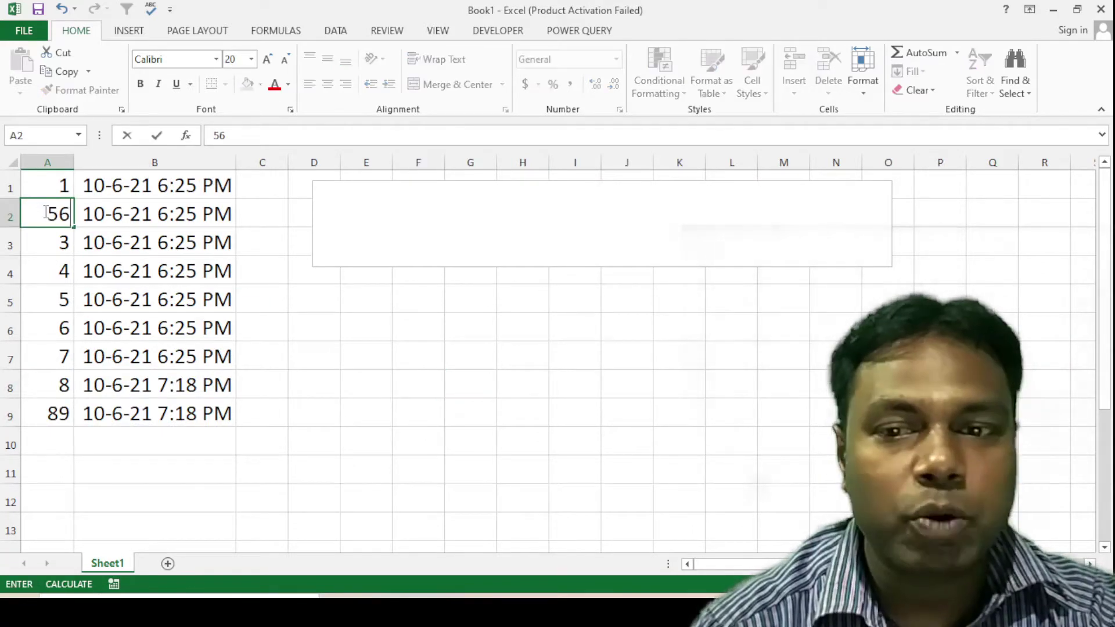
pyautogui.press('Return')
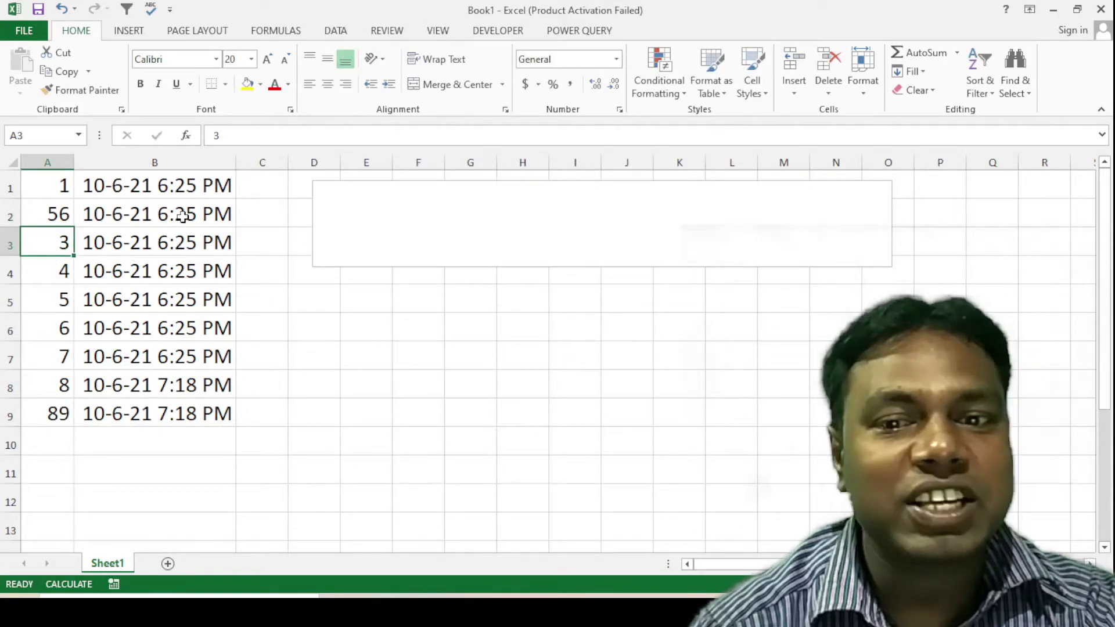
# Enter 8 in A10 so B10 stamps 7:19 PM
pyautogui.click(58, 430)
pyautogui.write('8')
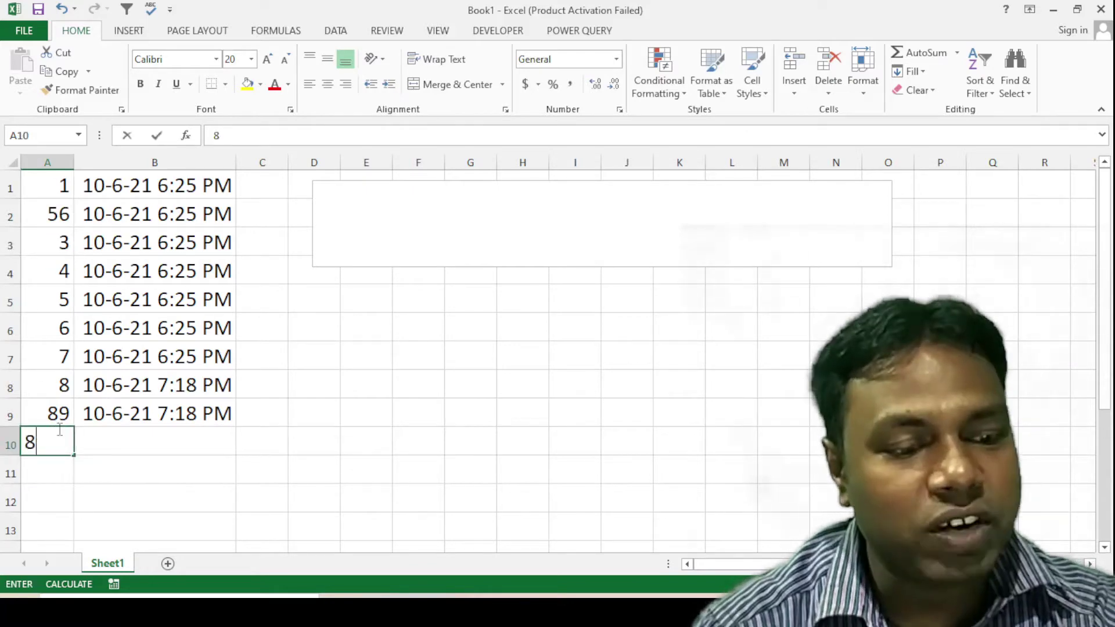
pyautogui.press('Return')
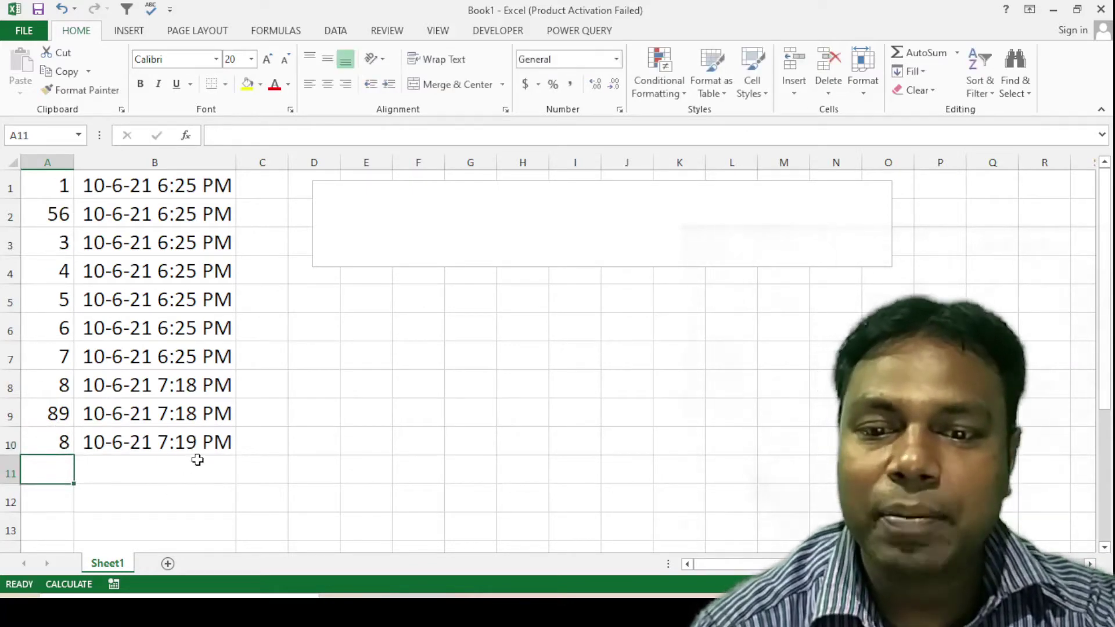
pyautogui.click(426, 381)
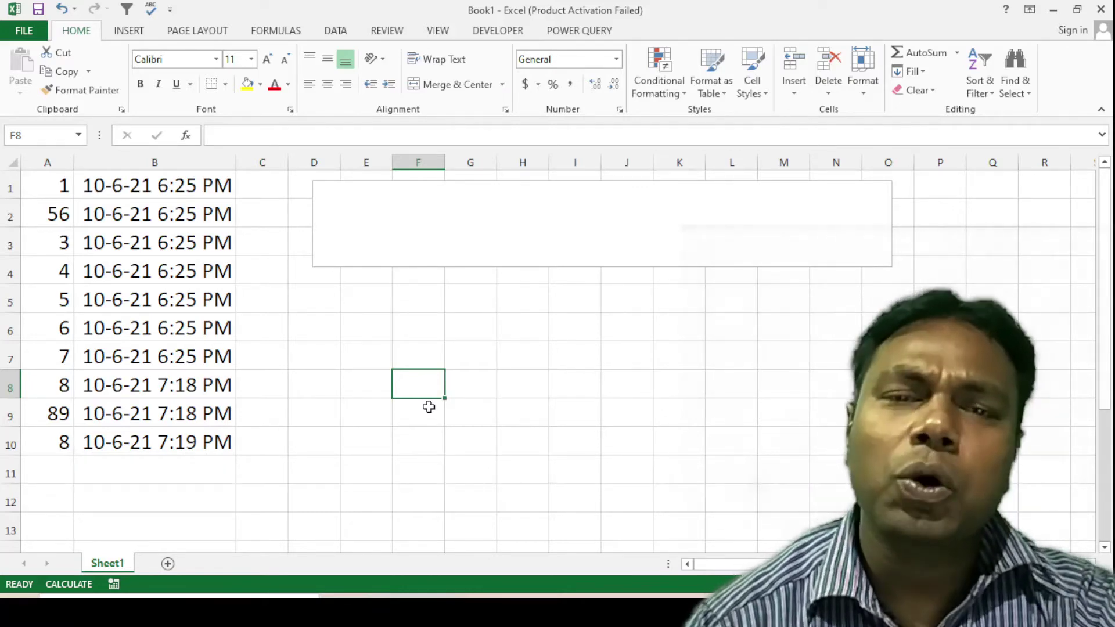
pyautogui.moveTo(562, 356); pyautogui.dragTo(542, 367)
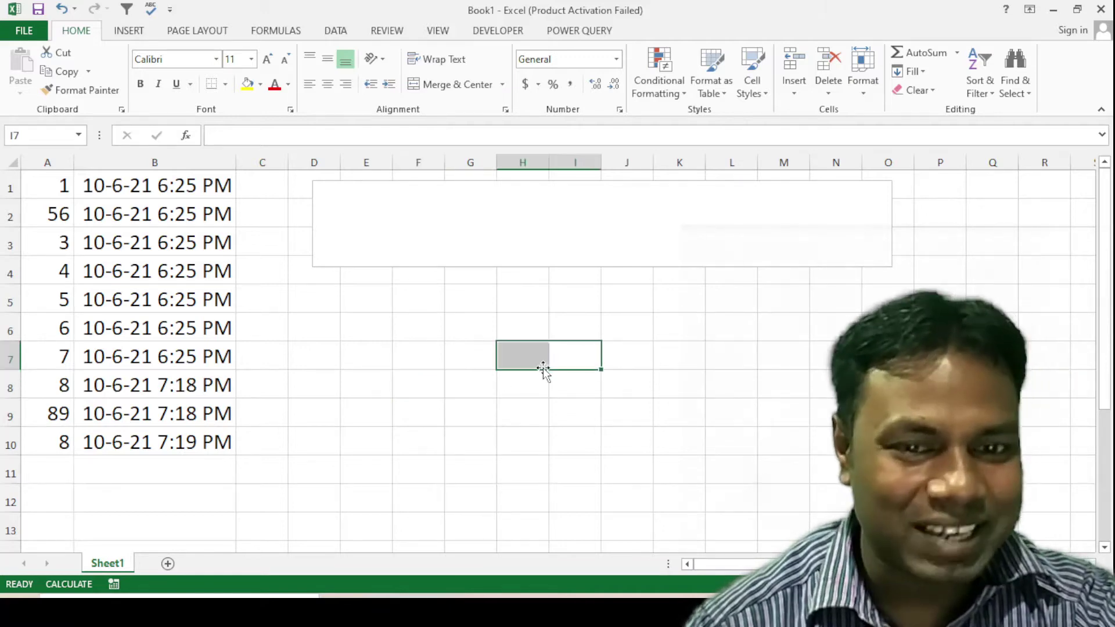
pyautogui.click(471, 385)
# Create a new blank workbook, Book3
pyautogui.click(24, 30)
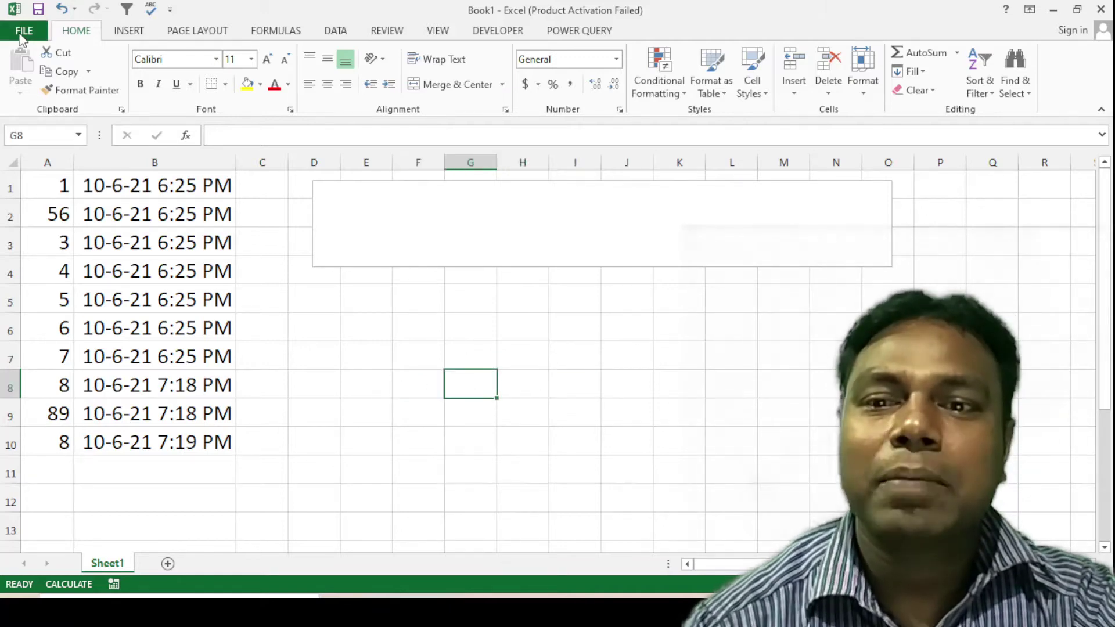
pyautogui.click(33, 100)
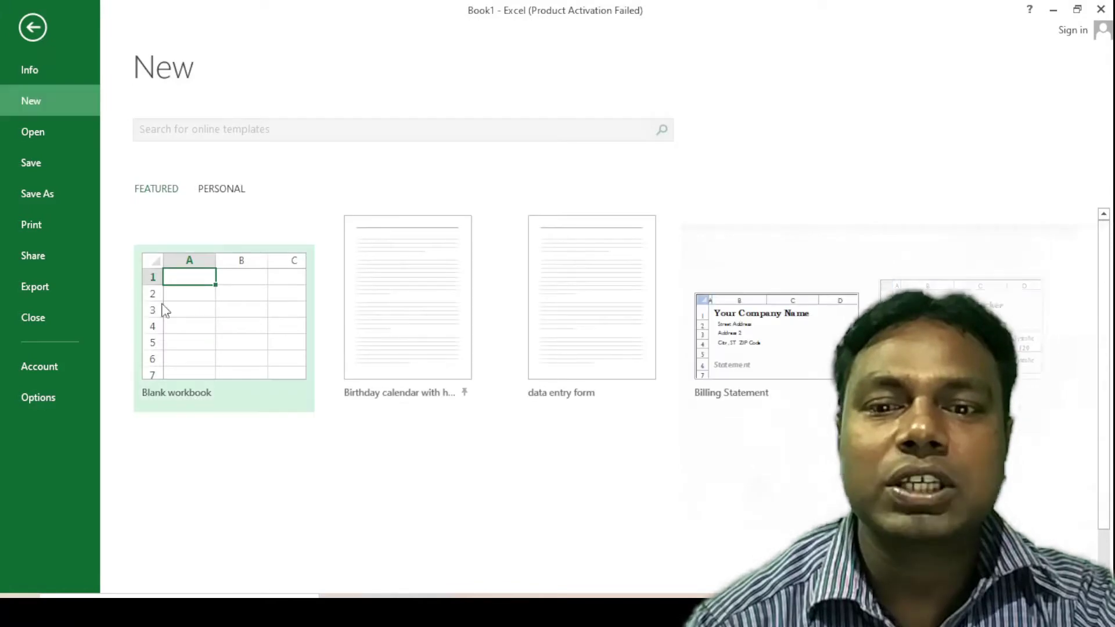
pyautogui.click(208, 280)
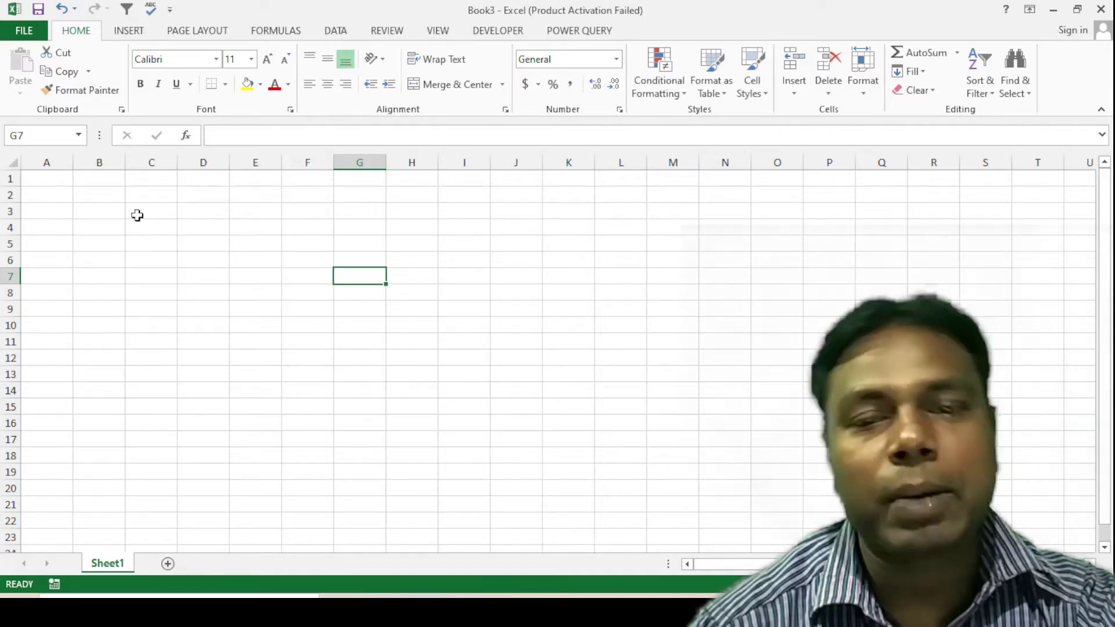
# Enable iterative calculation with 100 maximum iterations and 0.001 maximum change
pyautogui.click(23, 31)
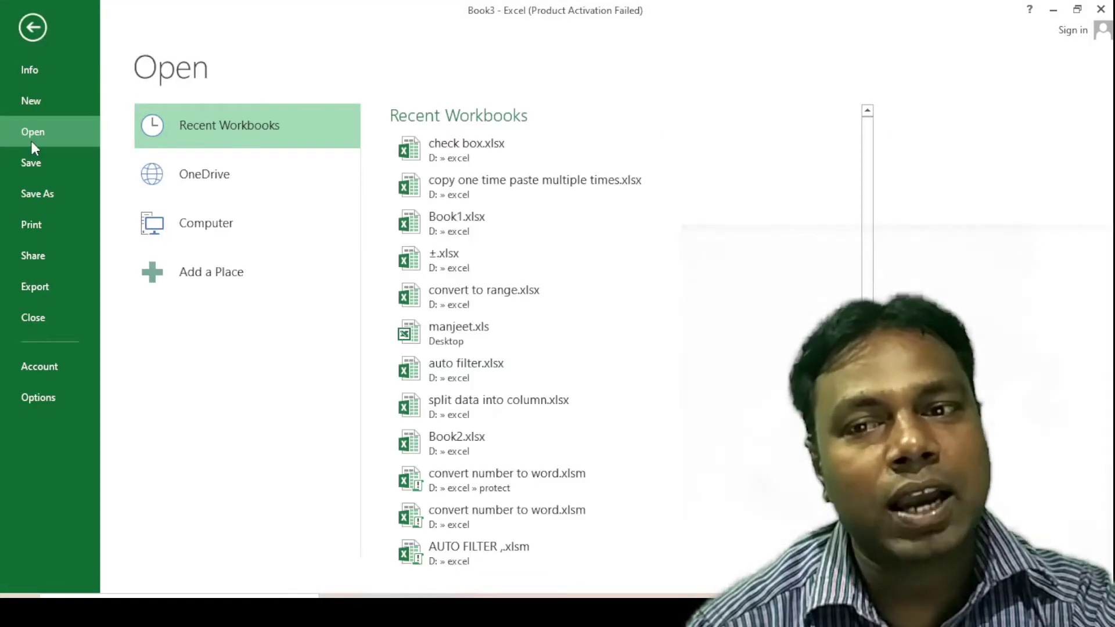
pyautogui.click(40, 400)
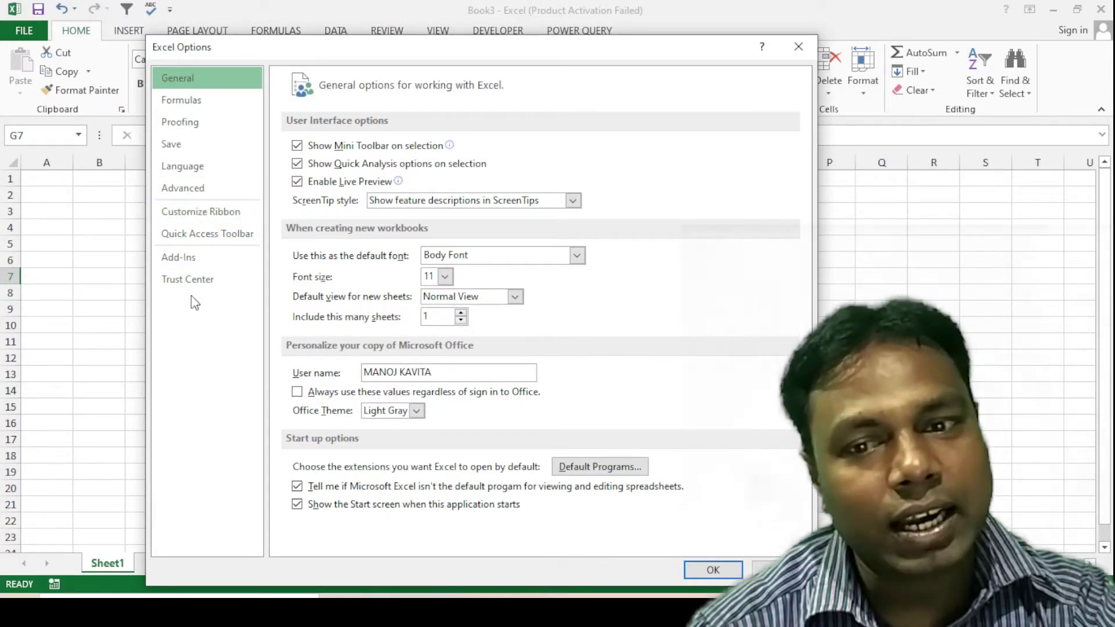
pyautogui.click(175, 101)
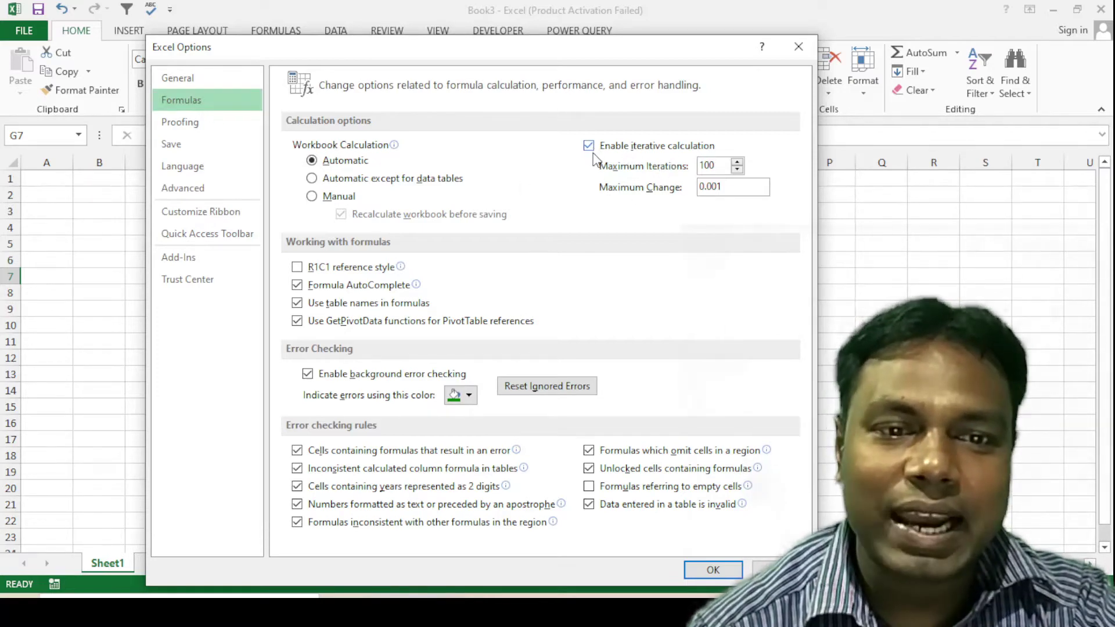
pyautogui.moveTo(610, 48)
pyautogui.mouseDown()
pyautogui.moveTo(448, 30)
pyautogui.moveTo(513, 33)
pyautogui.mouseUp()
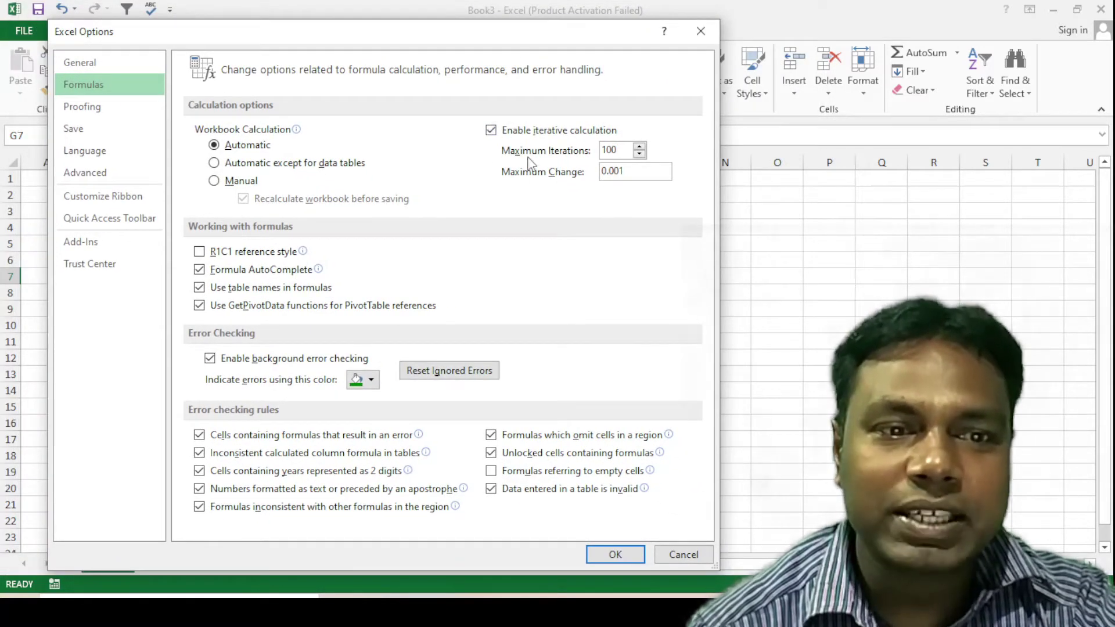
pyautogui.click(618, 556)
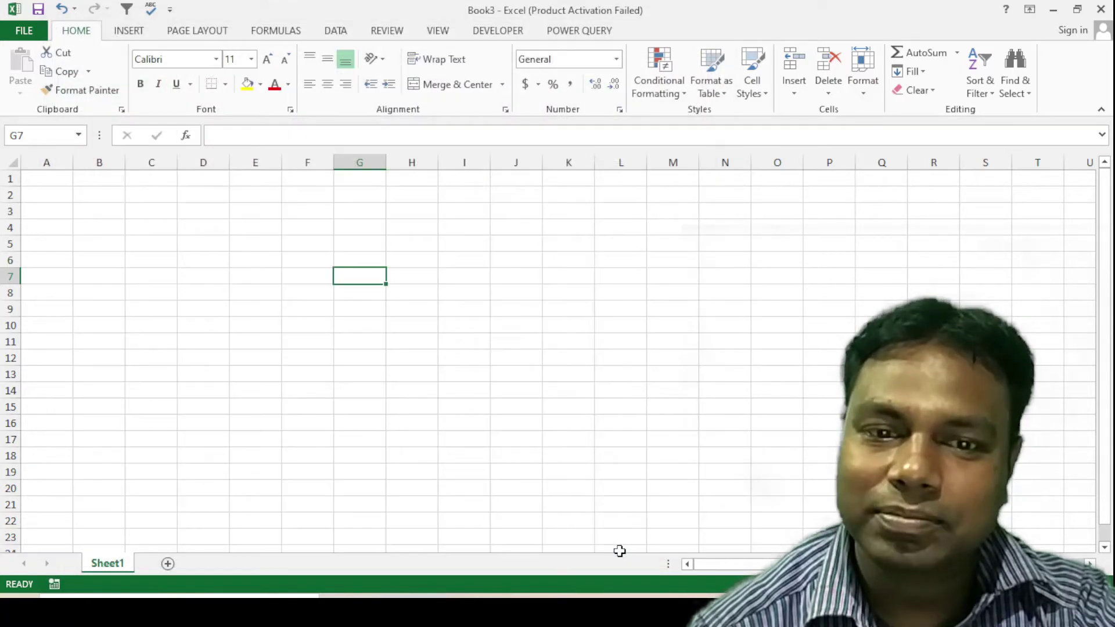
# Check cell B1 in the blank workbook, then switch to Book1
pyautogui.click(355, 359)
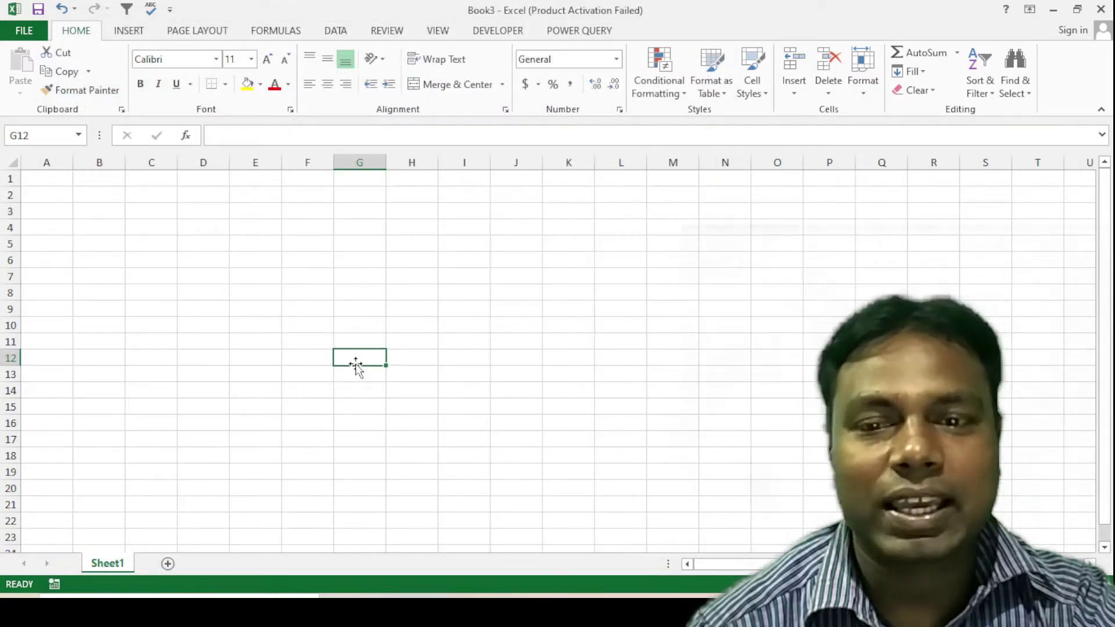
pyautogui.click(110, 177)
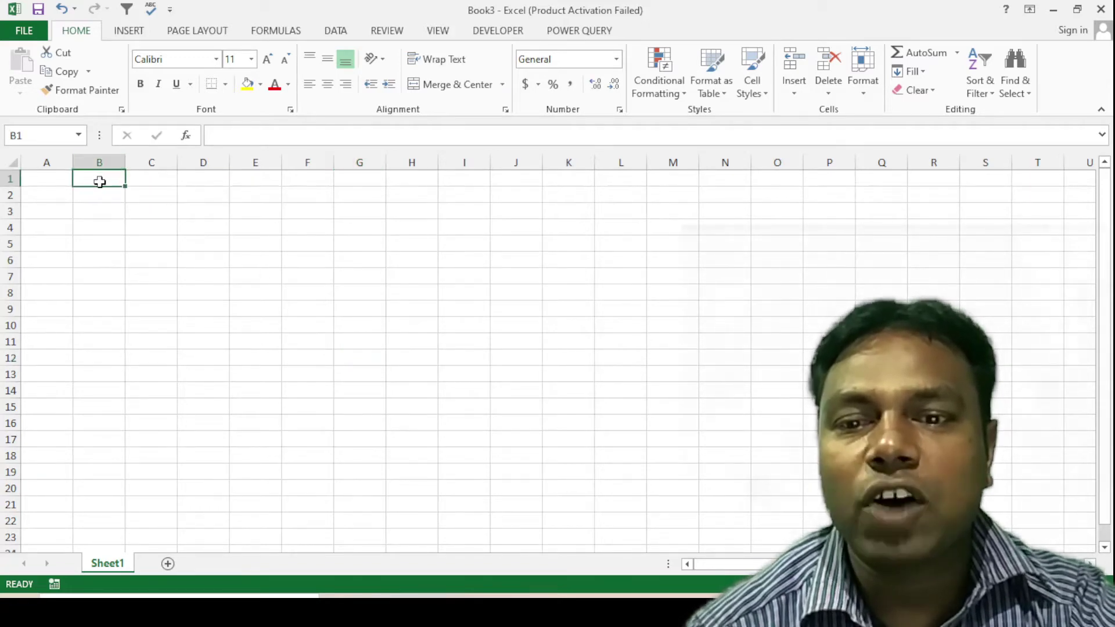
pyautogui.doubleClick(103, 179)
pyautogui.rightClick(104, 178)
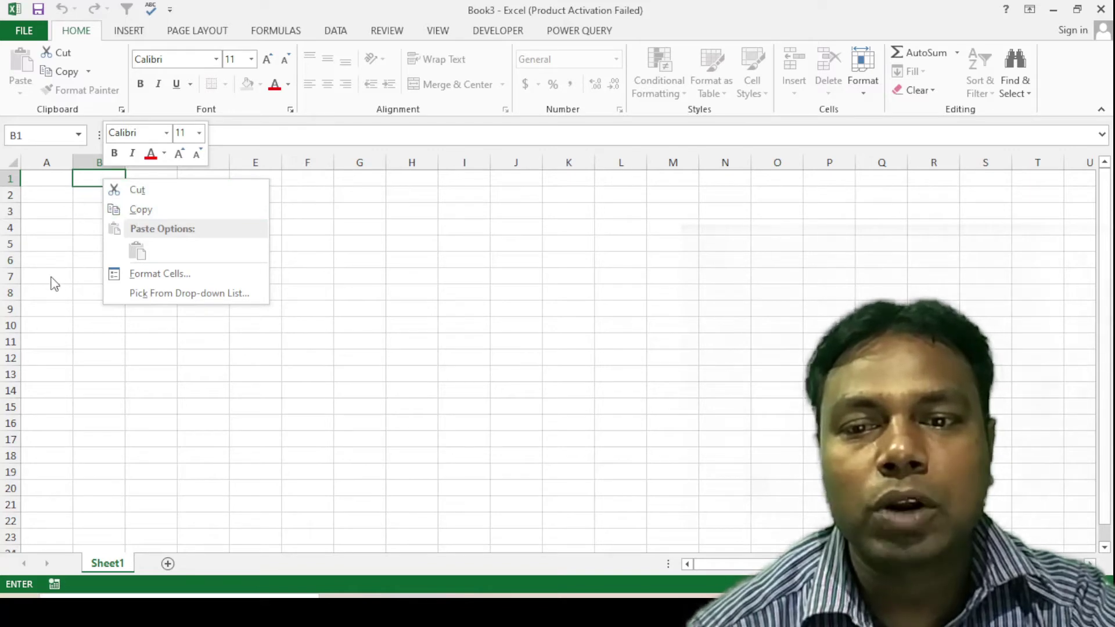
pyautogui.press('Escape')
pyautogui.click(281, 307)
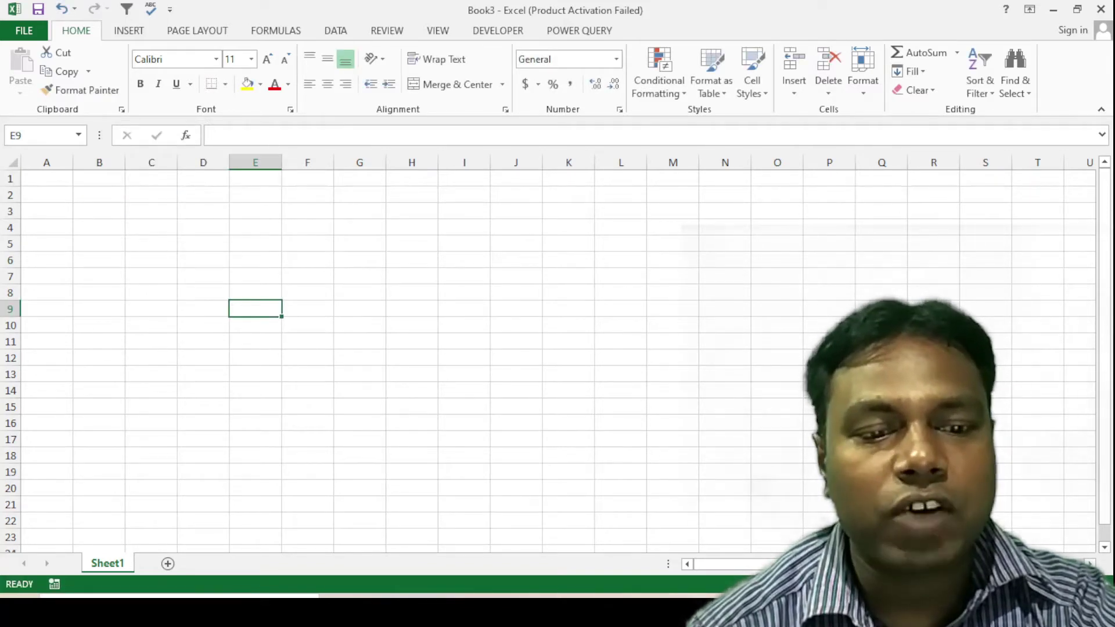
pyautogui.click(664, 552)
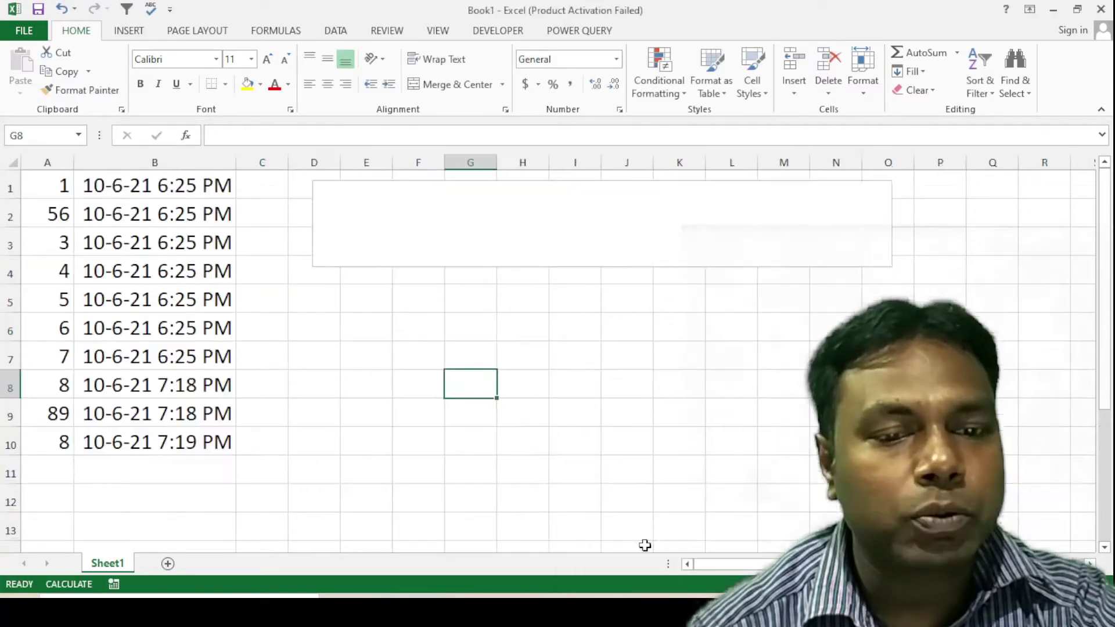
pyautogui.click(552, 417)
# Make all the text in Book1's formula text box black
pyautogui.click(545, 227)
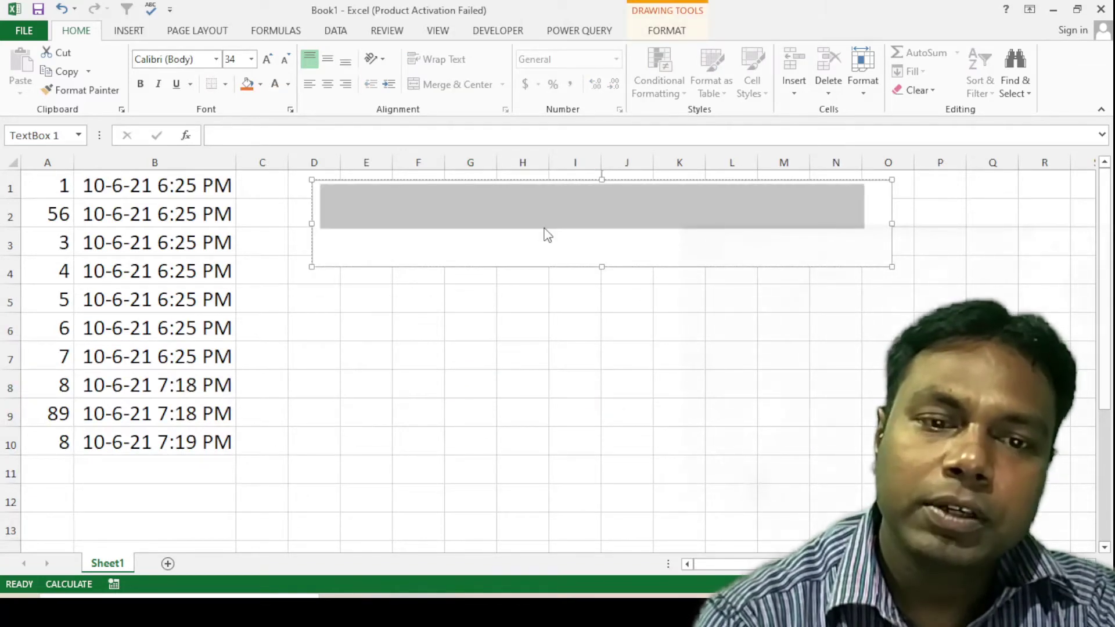
pyautogui.hotkey('ctrl', 'a')
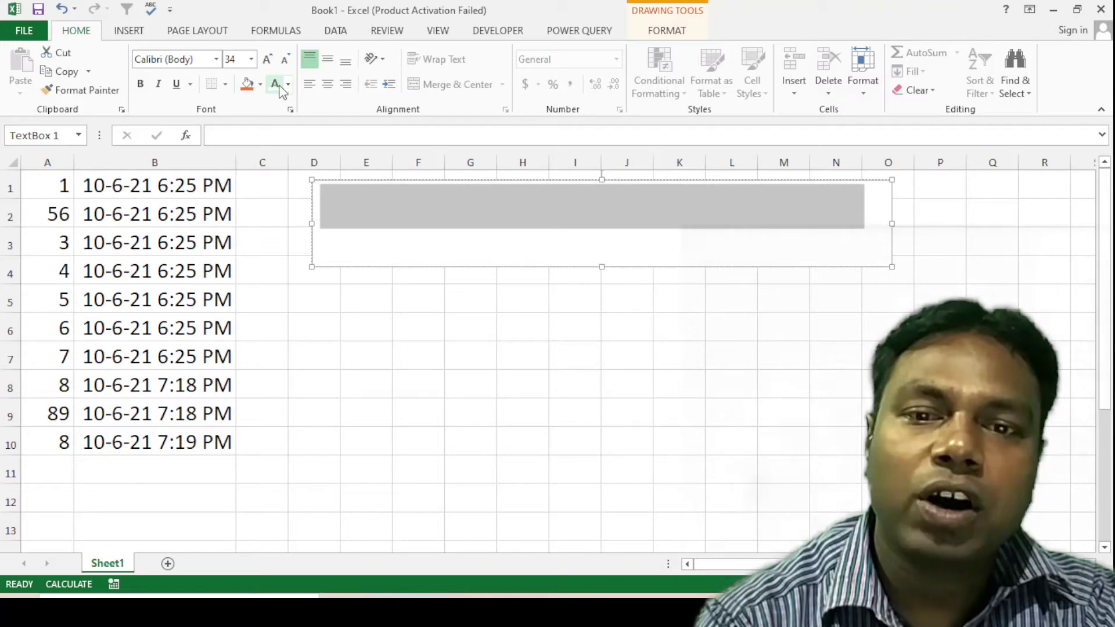
pyautogui.click(290, 87)
pyautogui.click(294, 146)
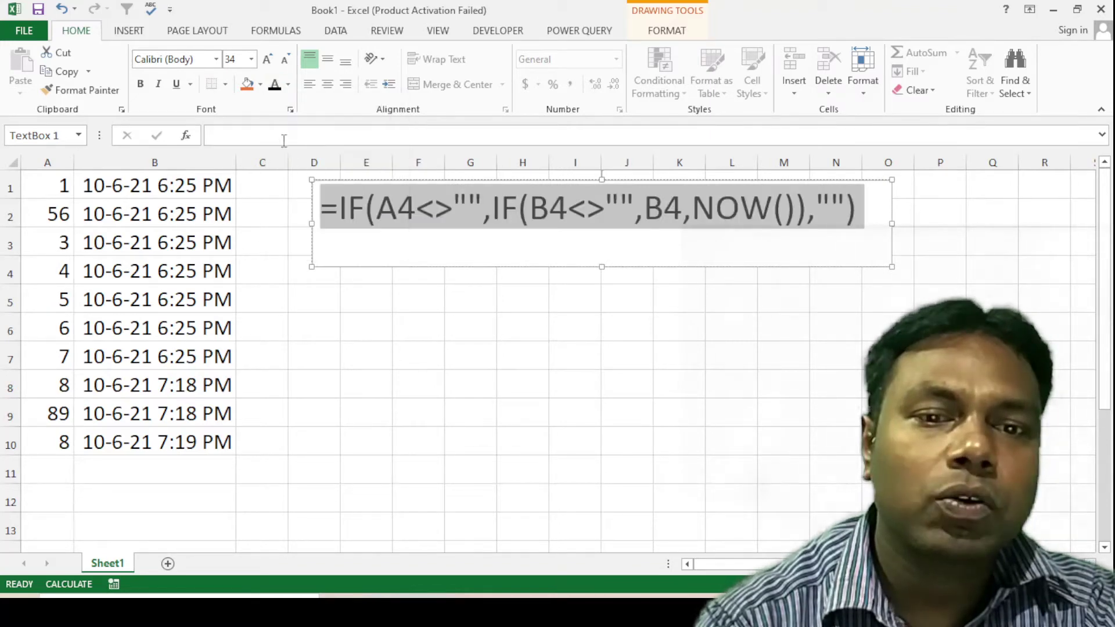
pyautogui.click(504, 333)
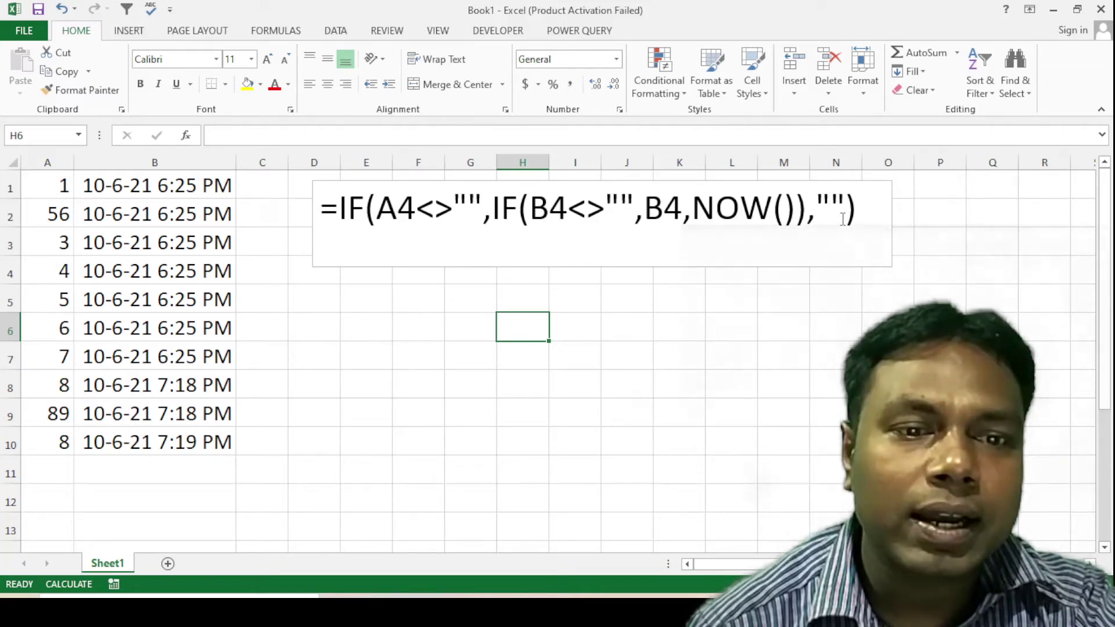
# Copy Book1's B1 IF/NOW timestamp formula to the clipboard without changing it
pyautogui.click(182, 194)
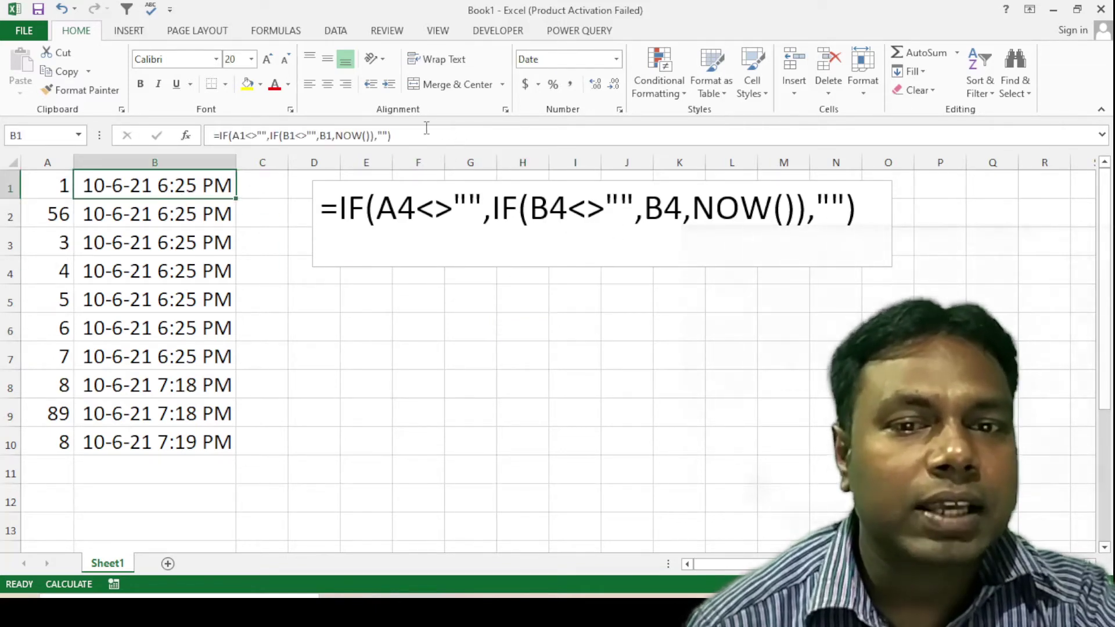
pyautogui.press('F2')
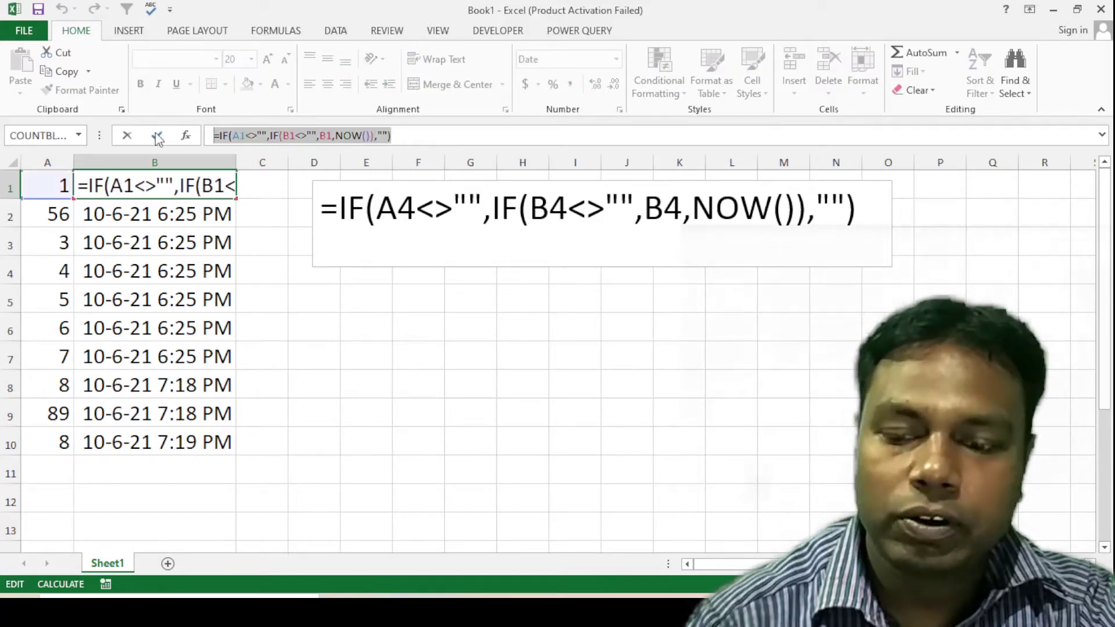
pyautogui.press('End')
pyautogui.hotkey('ctrl', 'c')
pyautogui.hotkey('ctrl', 'c')
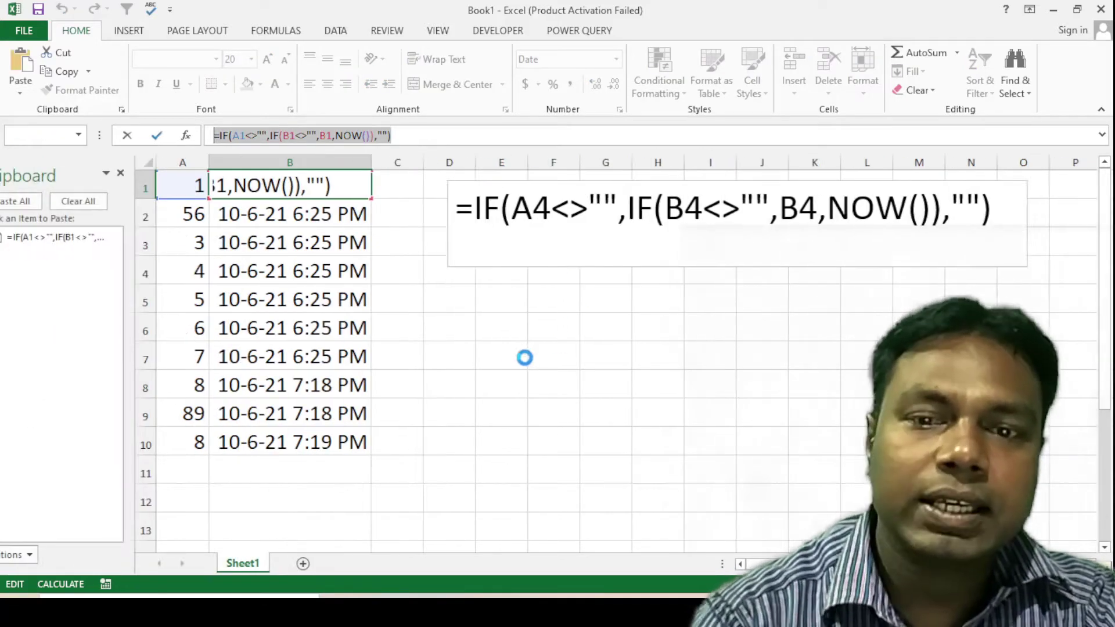
pyautogui.press('Escape')
pyautogui.click(558, 376)
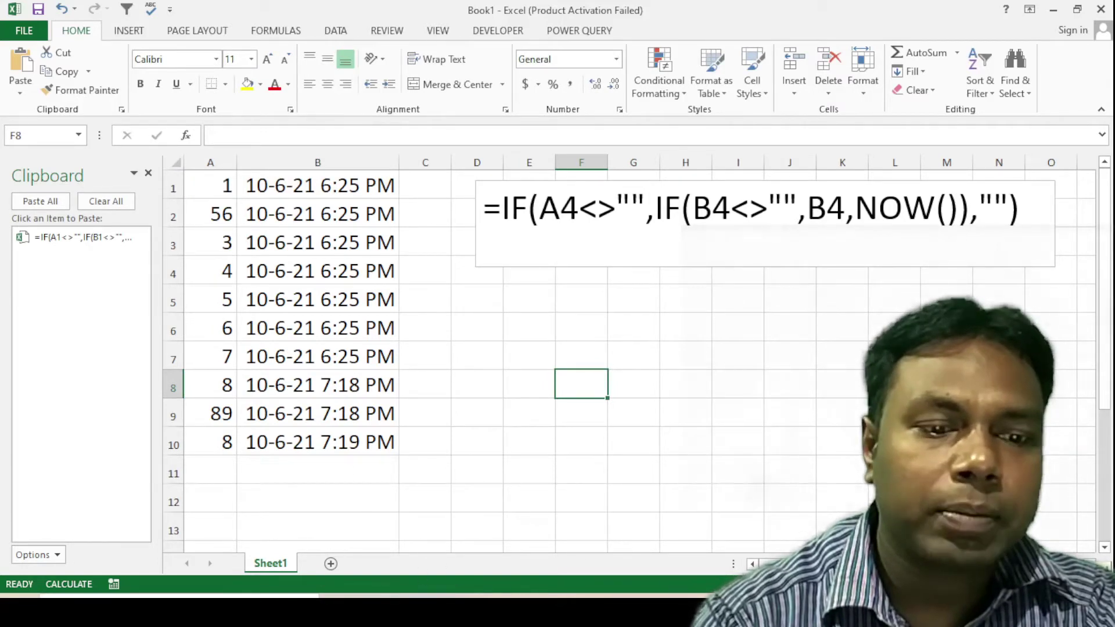
pyautogui.click(807, 616)
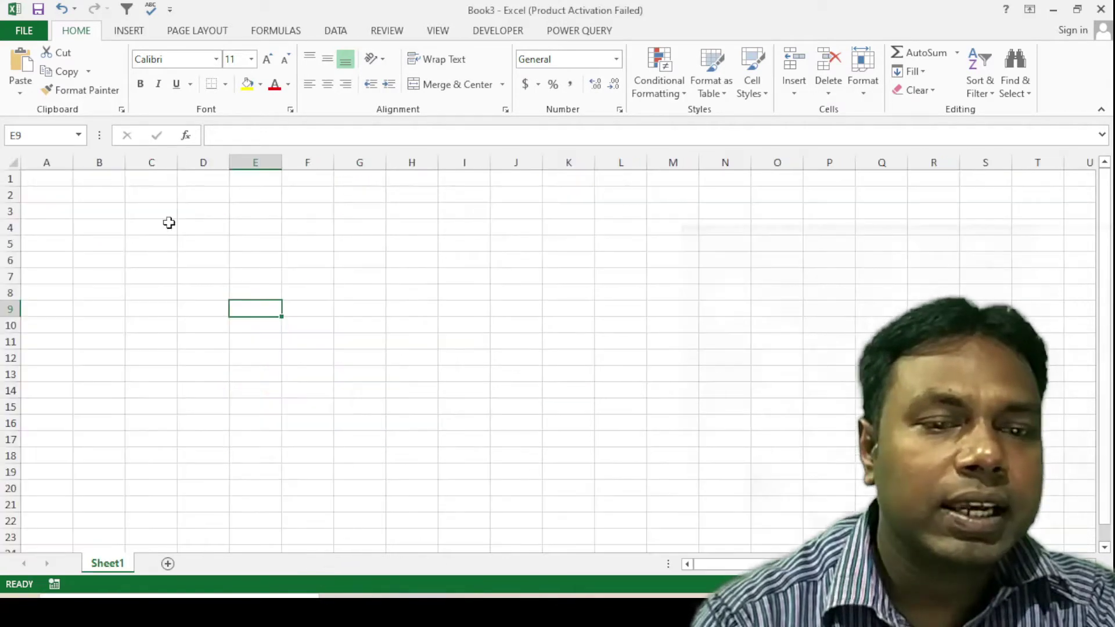
# Put =IF(A1<>"",IF(B1<>"",B1,NOW()),"") in B1 and 1 in A1, giving 44475.8069
pyautogui.click(96, 176)
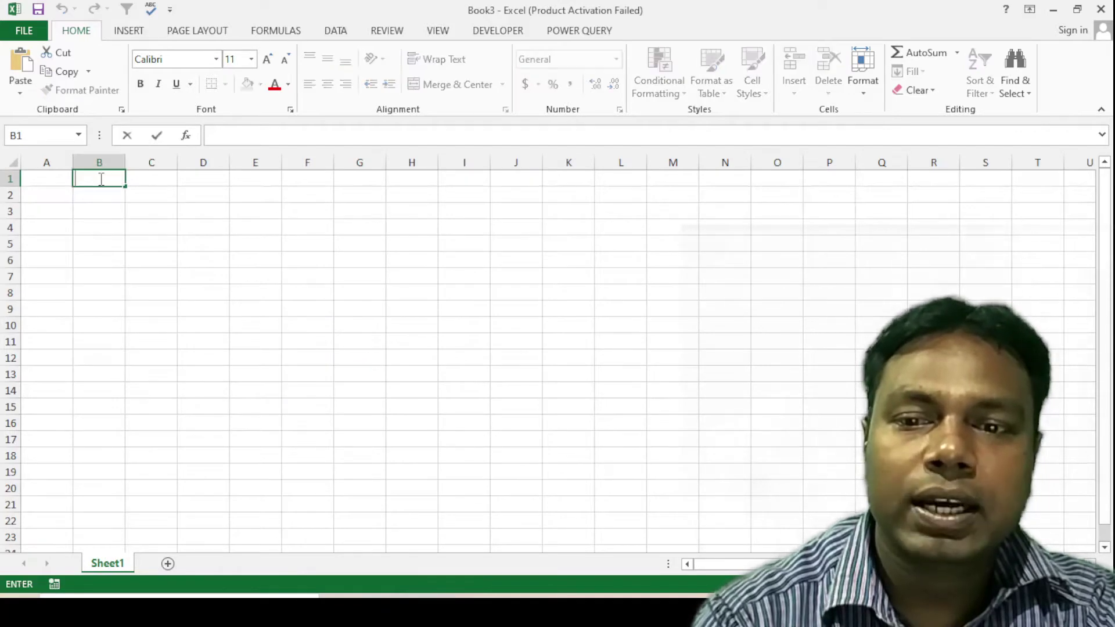
pyautogui.write('=IF(A1<>"",IF(B1<>"",B1,NOW()),"")')
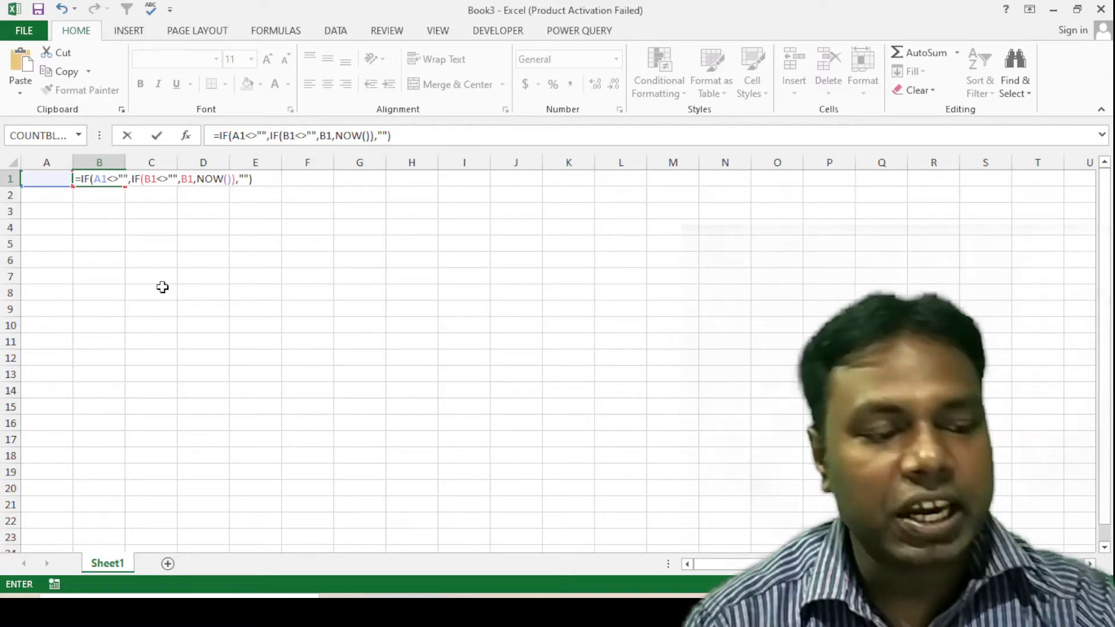
pyautogui.press('Return')
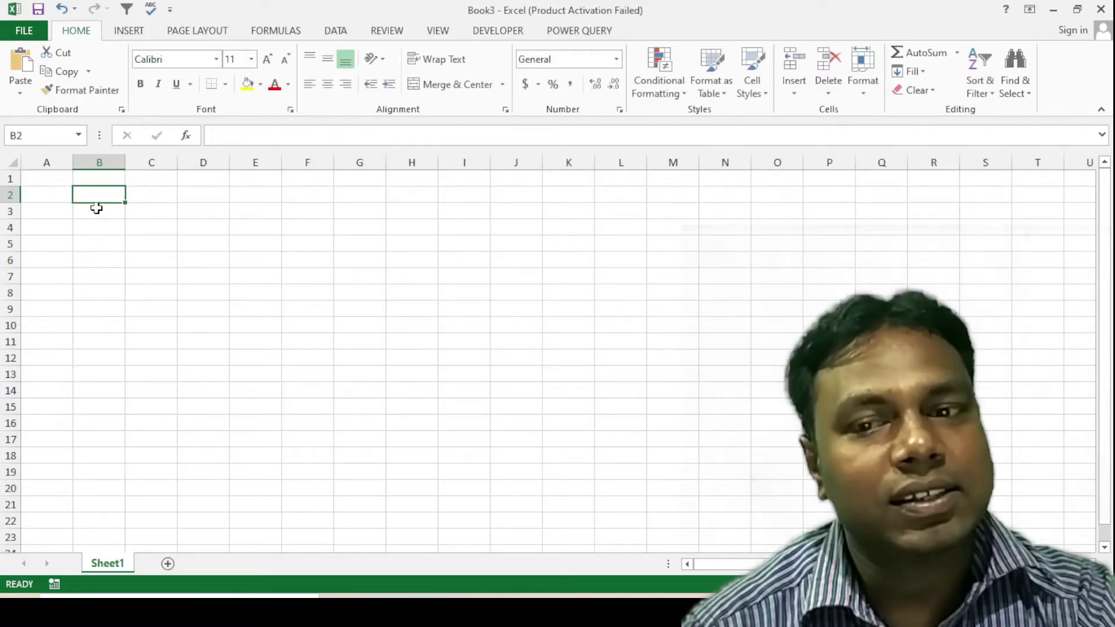
pyautogui.click(56, 180)
pyautogui.write('1')
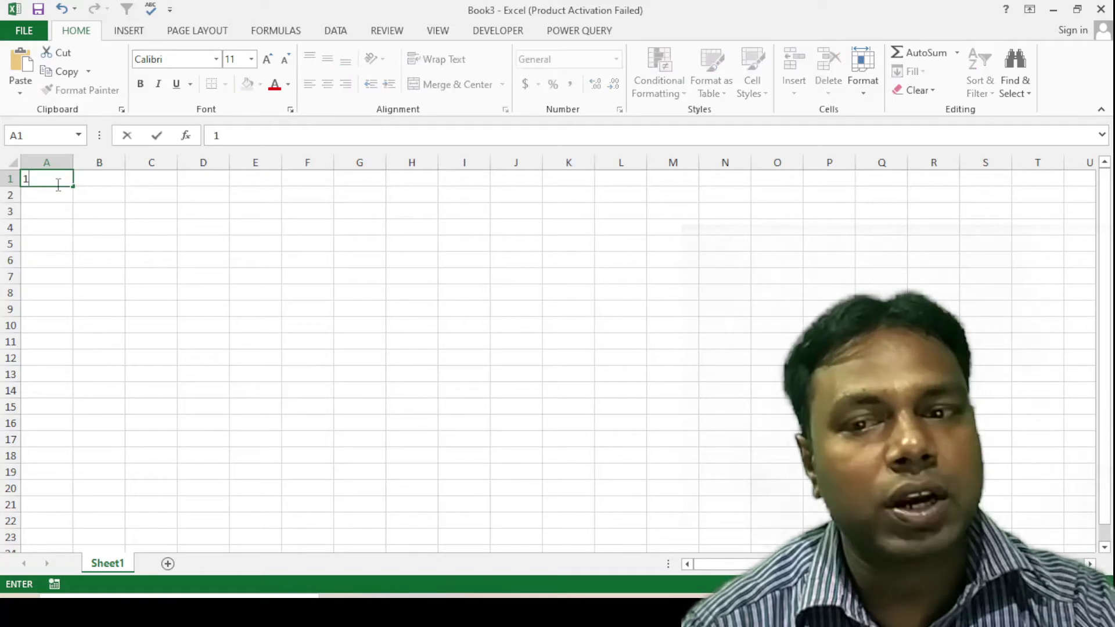
pyautogui.press('Return')
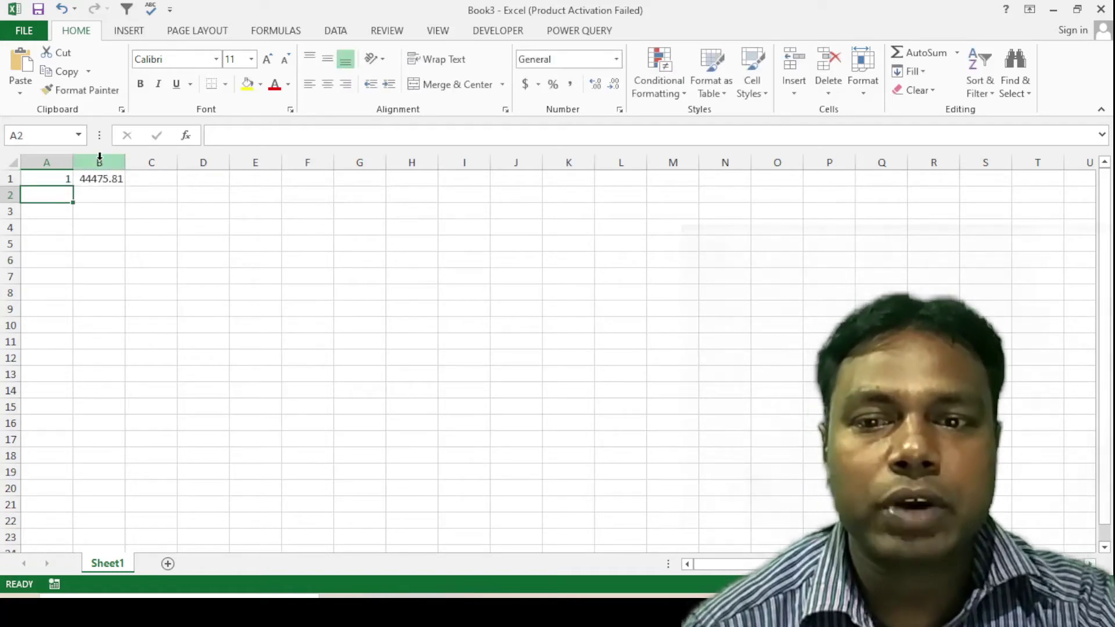
# Widen columns A and B, set them to font size 20, and check B1's formula
pyautogui.click(132, 225)
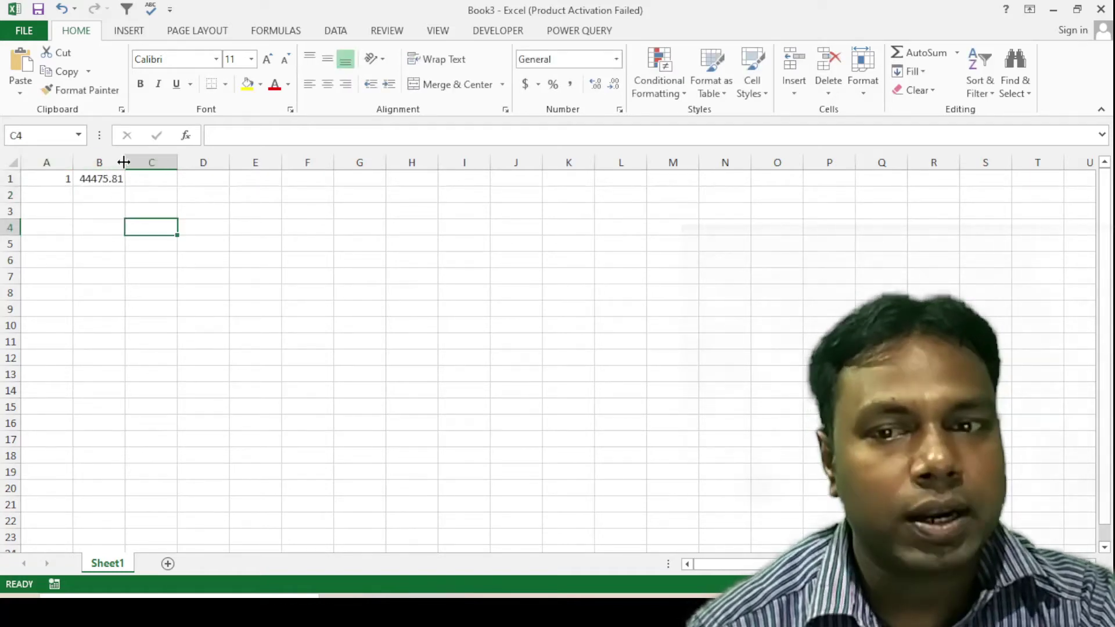
pyautogui.moveTo(123, 162); pyautogui.dragTo(225, 162)
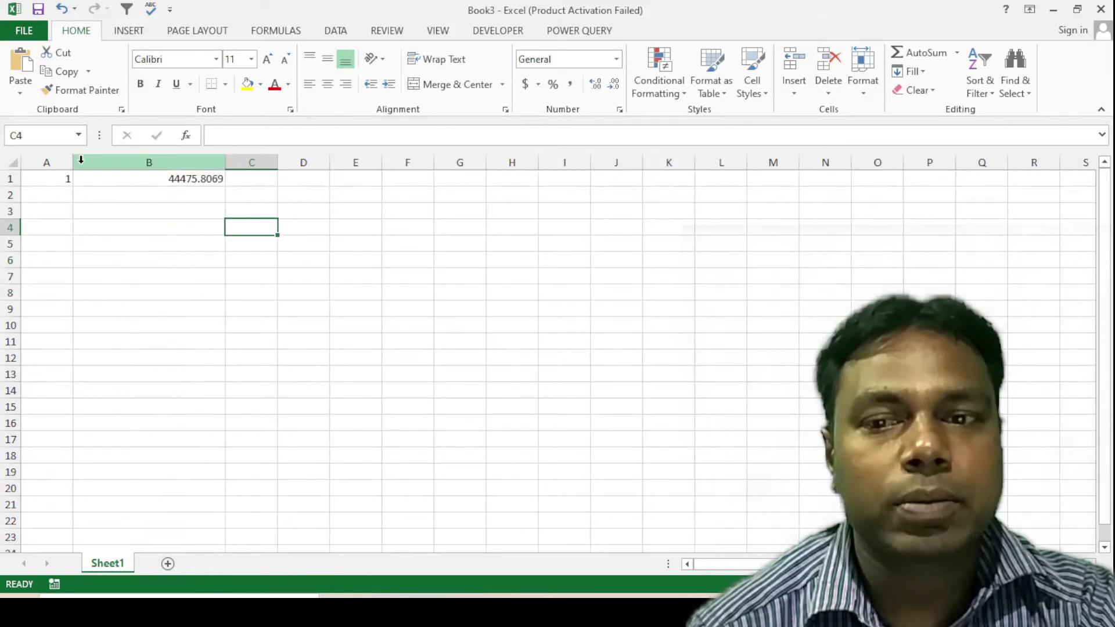
pyautogui.moveTo(73, 162)
pyautogui.mouseDown()
pyautogui.moveTo(100, 162)
pyautogui.moveTo(212, 331)
pyautogui.moveTo(186, 543)
pyautogui.moveTo(191, 530)
pyautogui.mouseUp()
pyautogui.press('Right')
pyautogui.press('Down')
pyautogui.press('Down')
pyautogui.press('Down')
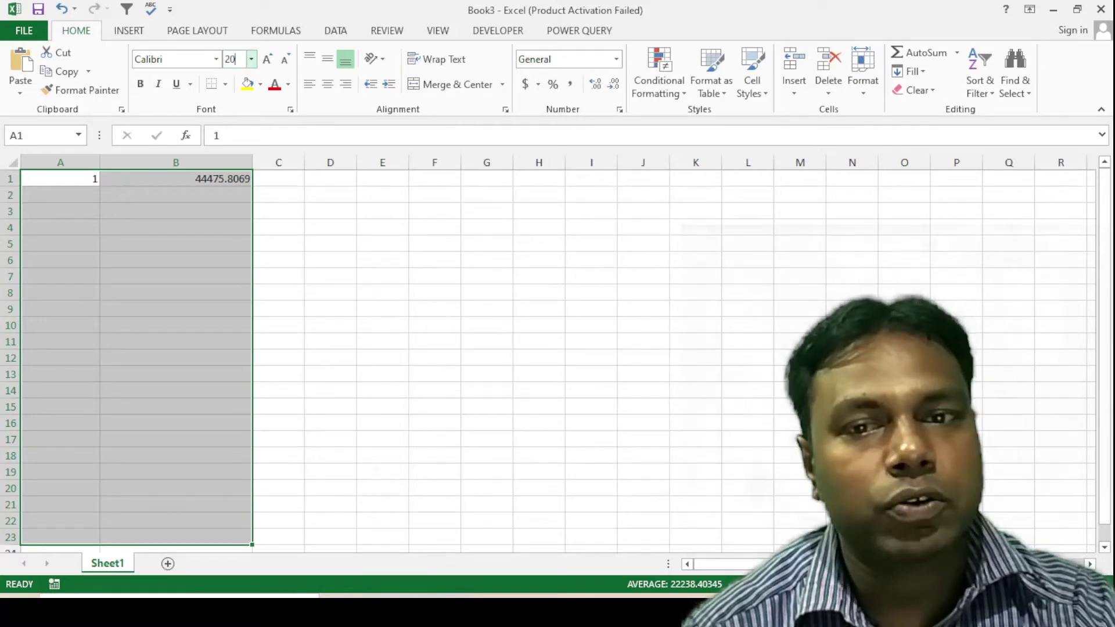
pyautogui.press('Return')
pyautogui.click(490, 308)
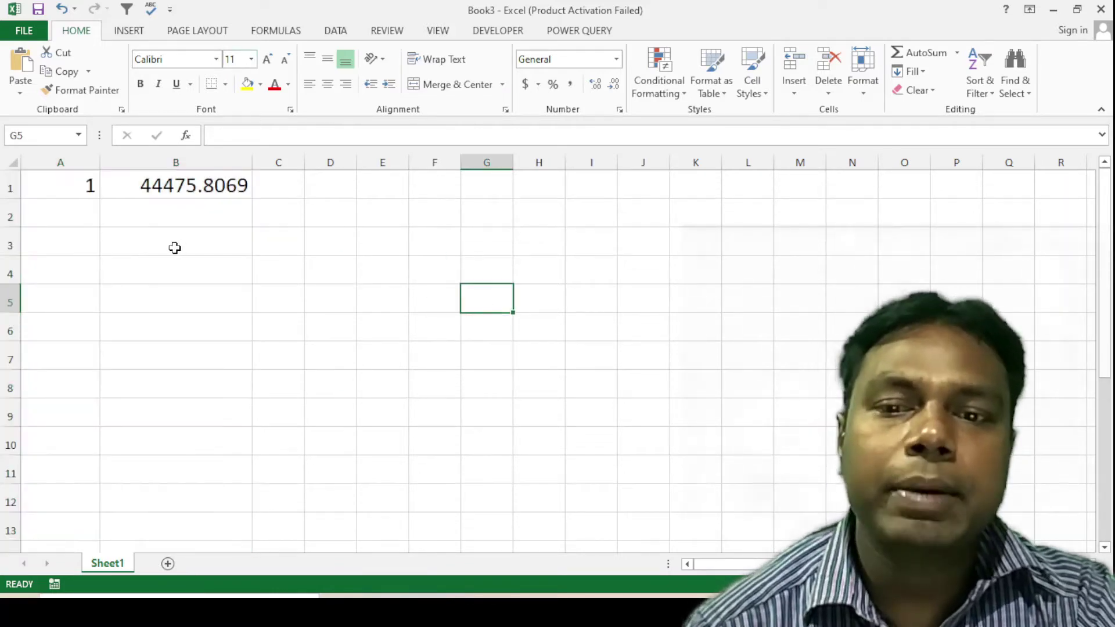
pyautogui.click(187, 187)
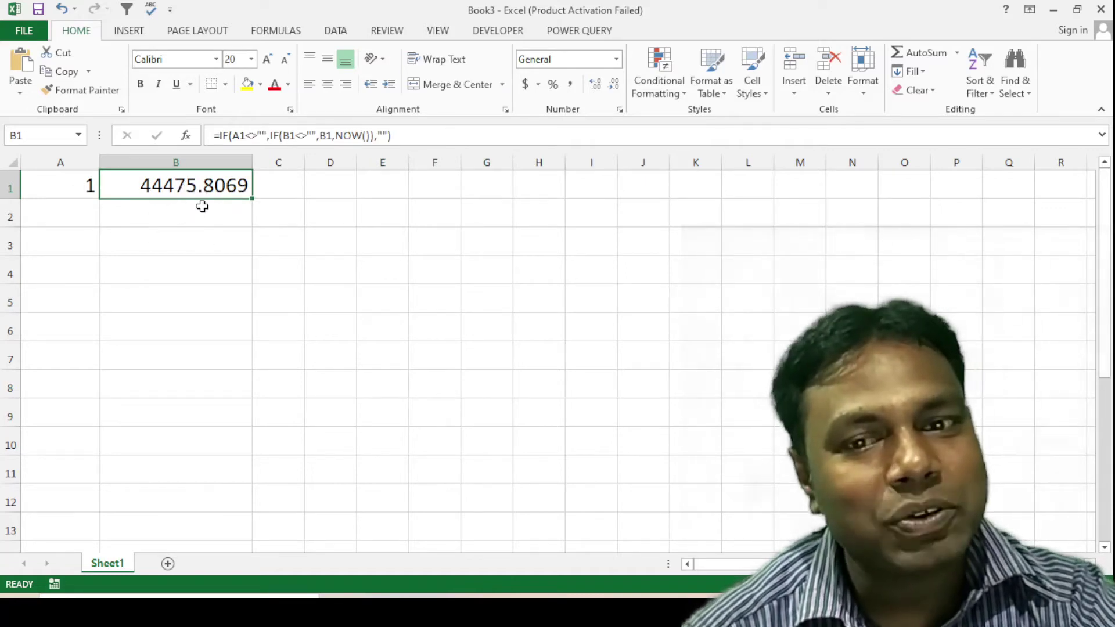
pyautogui.click(273, 256)
pyautogui.click(194, 195)
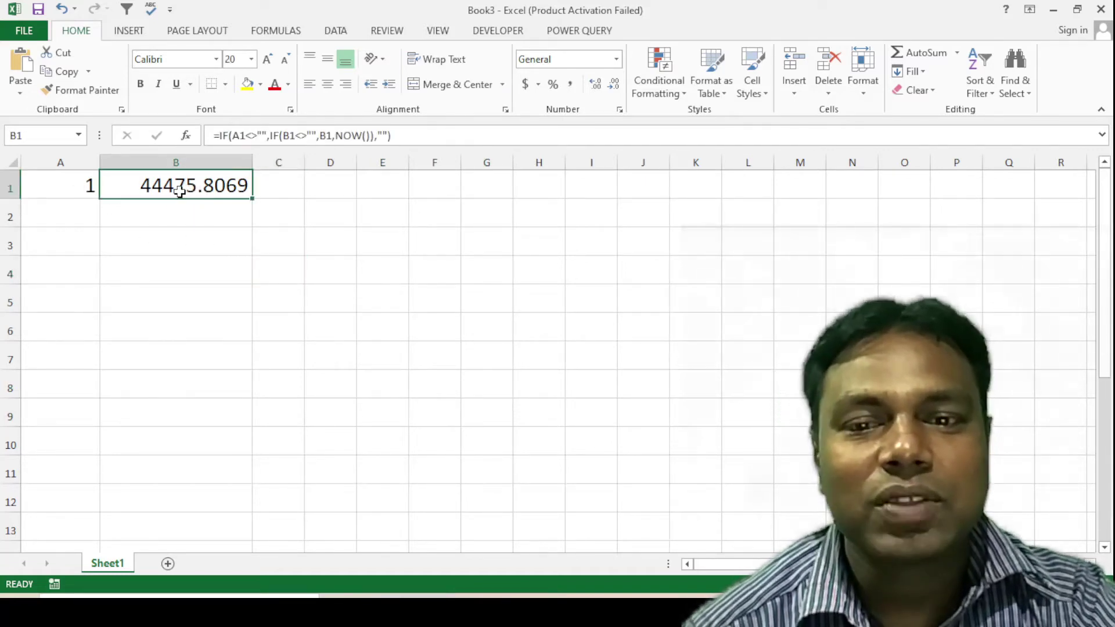
# Format B1 as Date type 3-14-12 1:30 PM, reading 10-6-21 7:21 PM, and autofit column B
pyautogui.rightClick(186, 188)
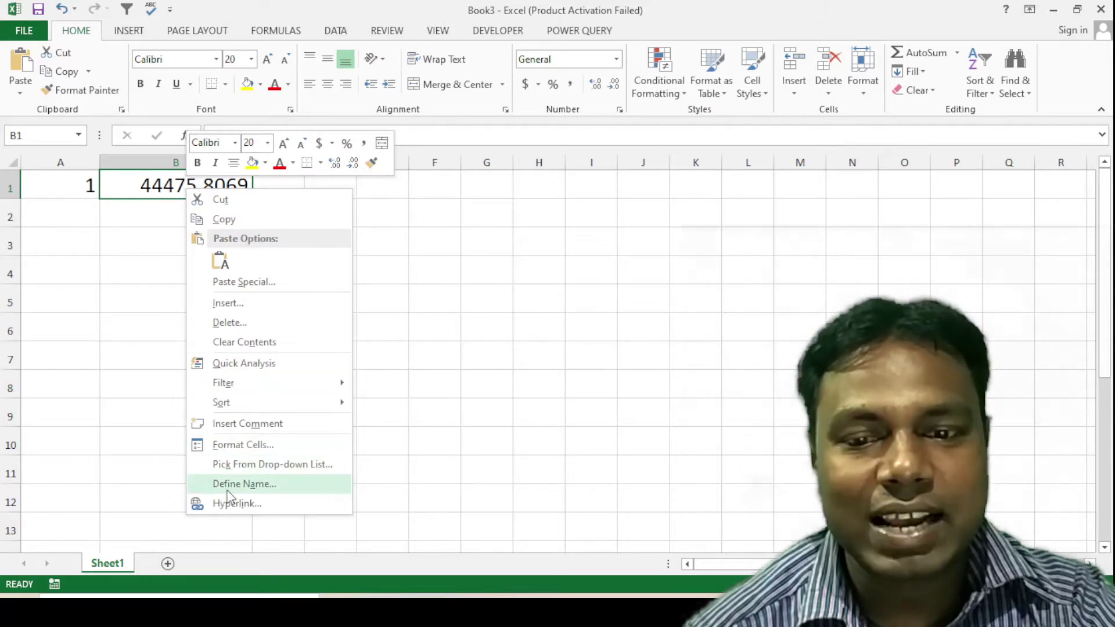
pyautogui.click(249, 443)
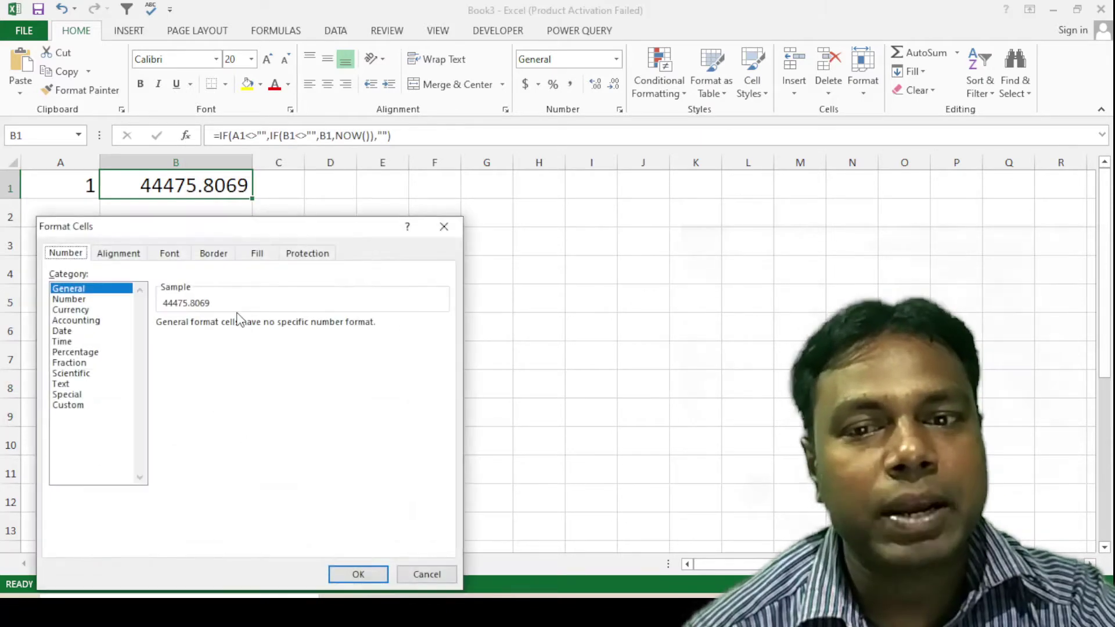
pyautogui.moveTo(235, 223)
pyautogui.mouseDown()
pyautogui.moveTo(652, 145)
pyautogui.moveTo(642, 119)
pyautogui.mouseUp()
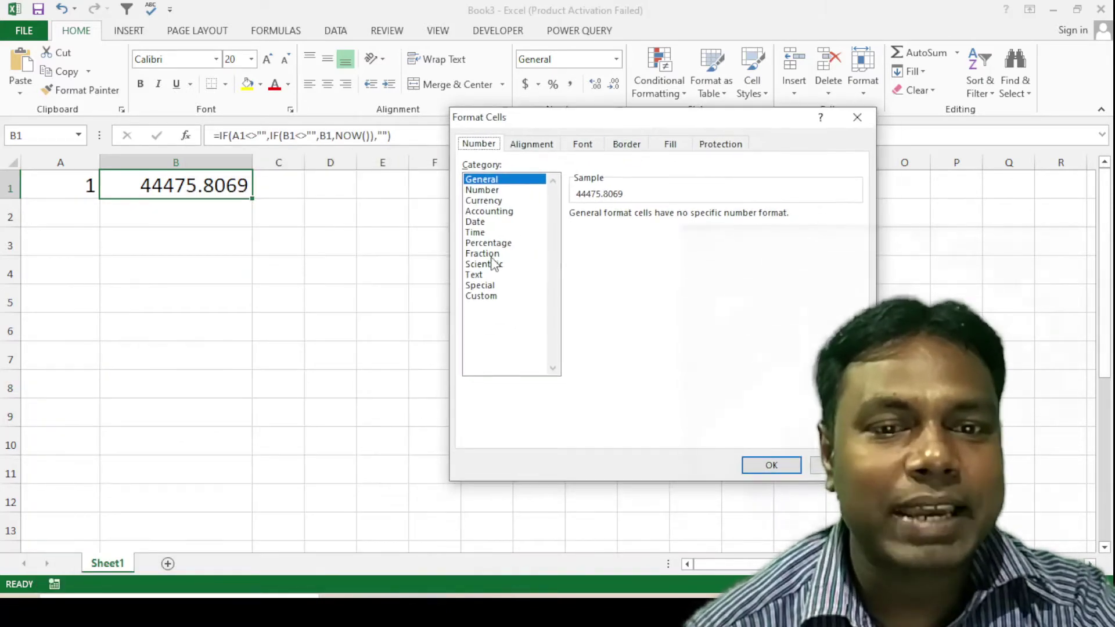
pyautogui.click(476, 233)
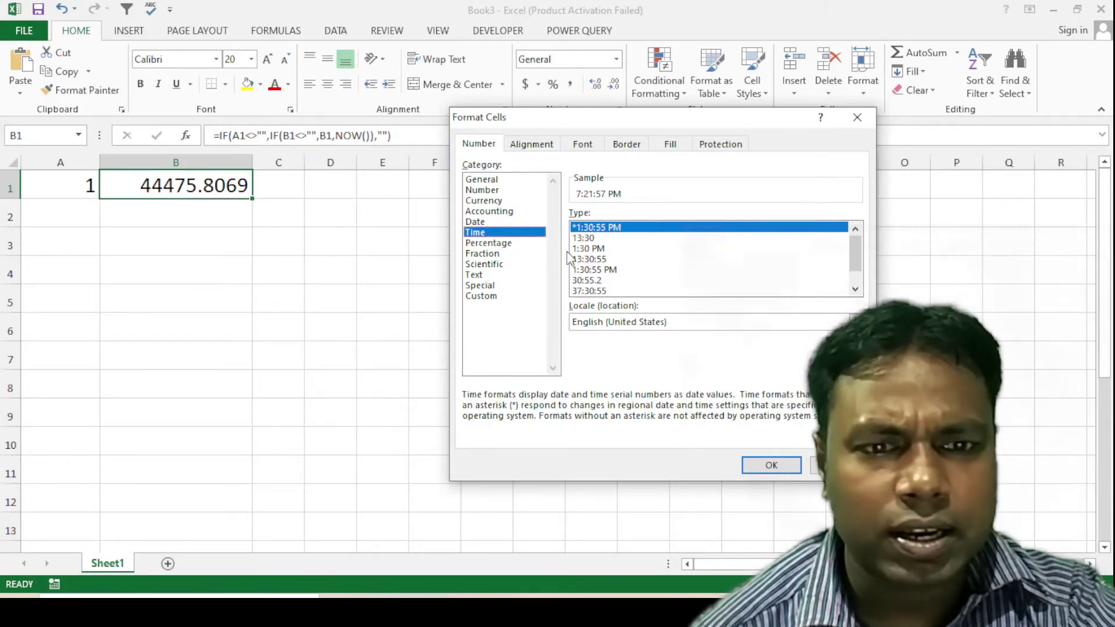
pyautogui.click(489, 223)
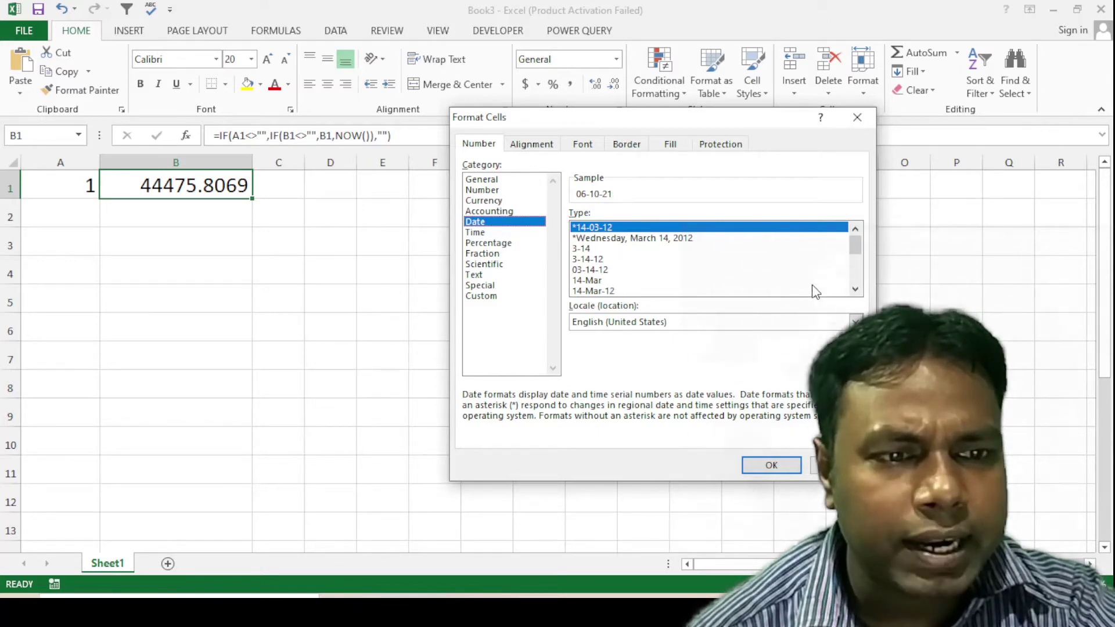
pyautogui.click(855, 289)
pyautogui.click(855, 289)
pyautogui.click(855, 288)
pyautogui.click(855, 289)
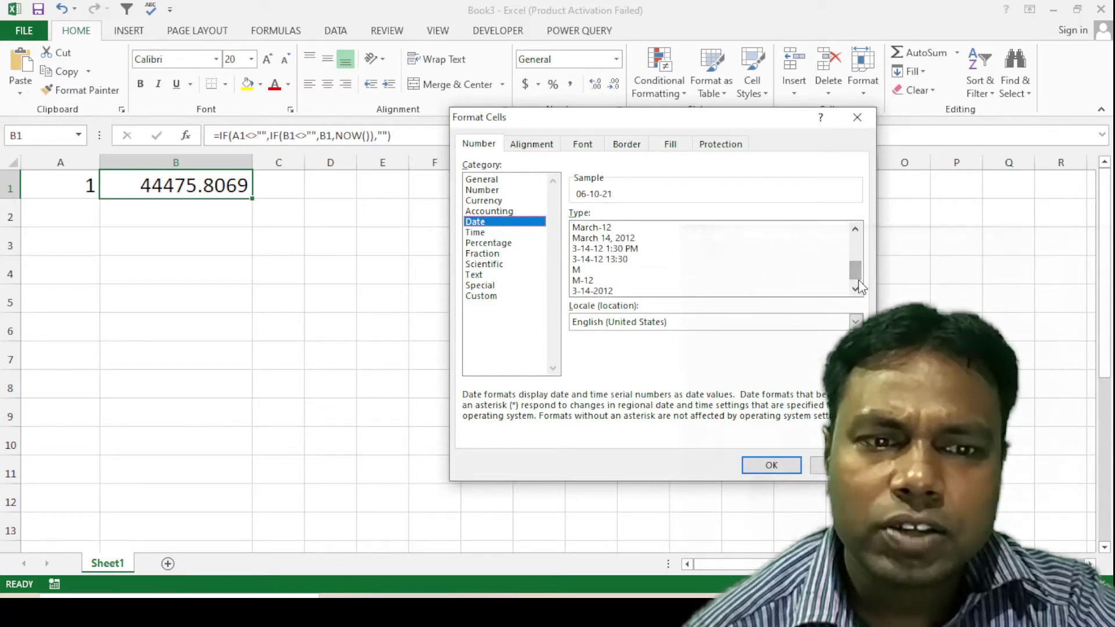
pyautogui.click(631, 250)
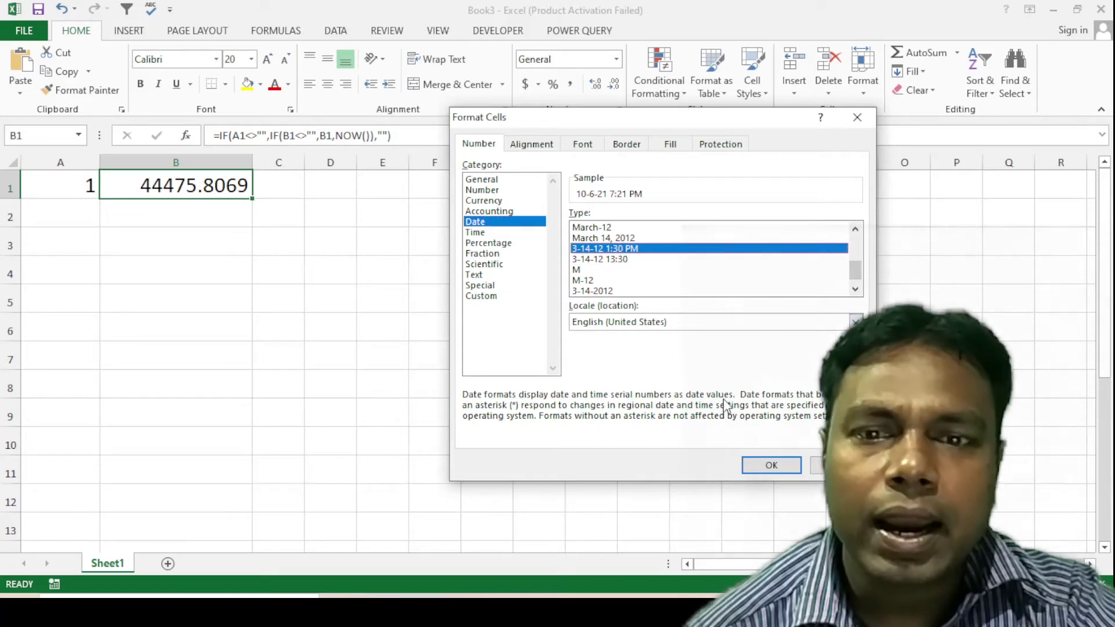
pyautogui.click(772, 466)
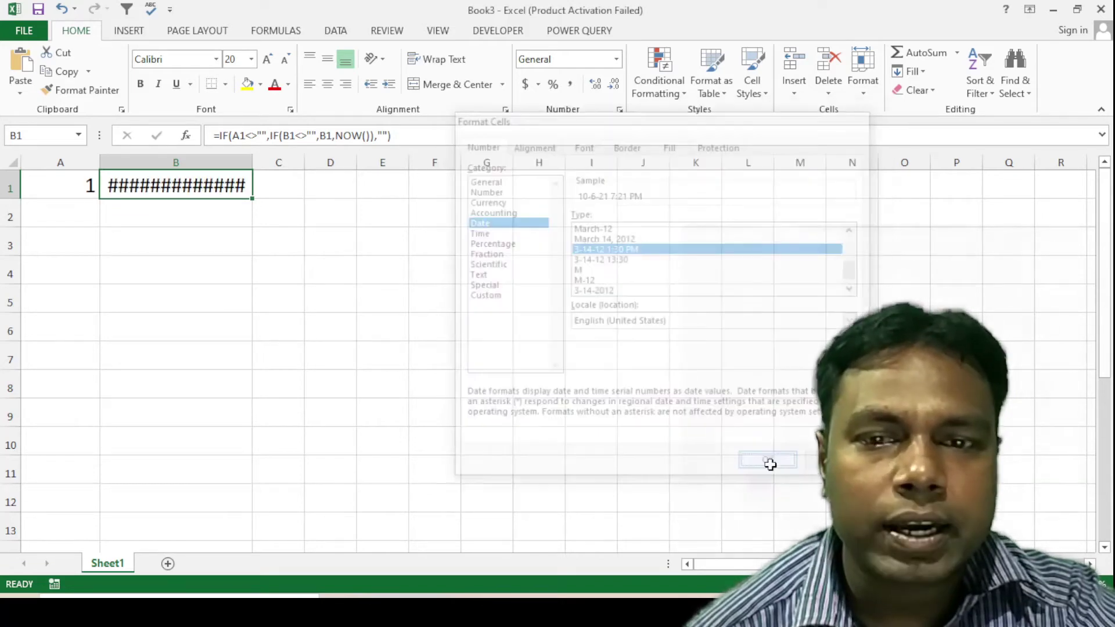
pyautogui.doubleClick(251, 162)
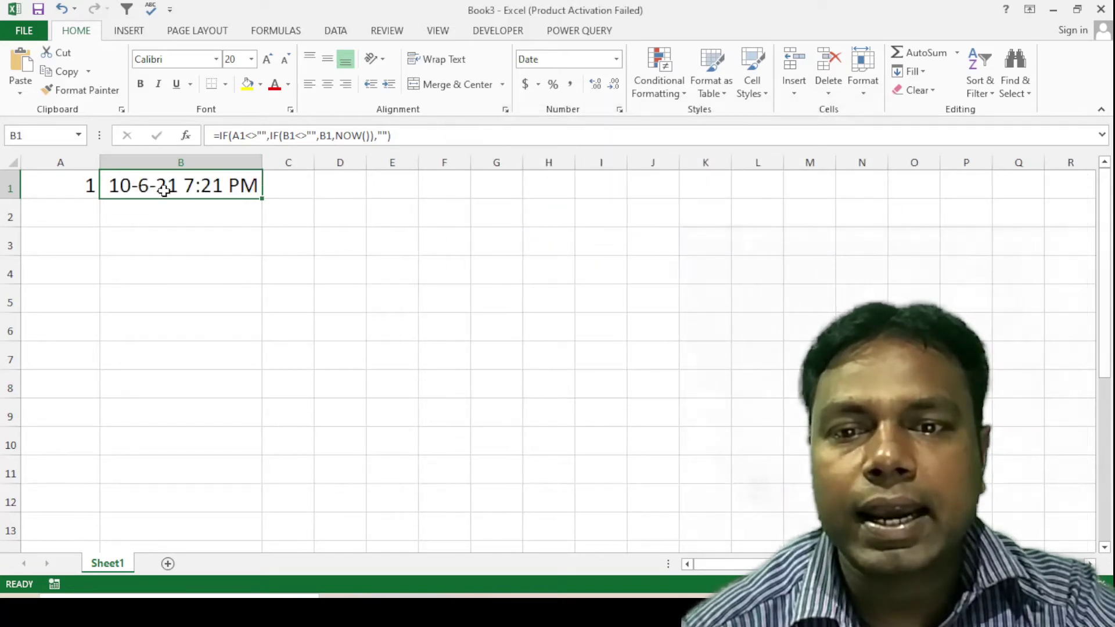
# Widen column B and fill B1's timestamp formula down the column
pyautogui.moveTo(262, 161); pyautogui.dragTo(312, 162)
pyautogui.click(423, 267)
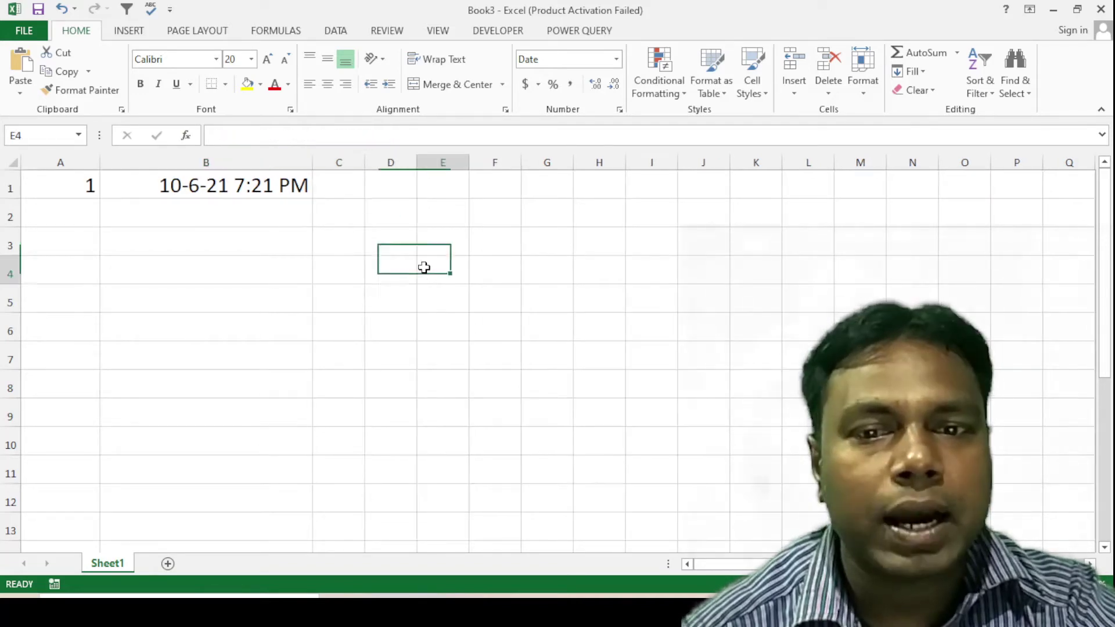
pyautogui.click(227, 190)
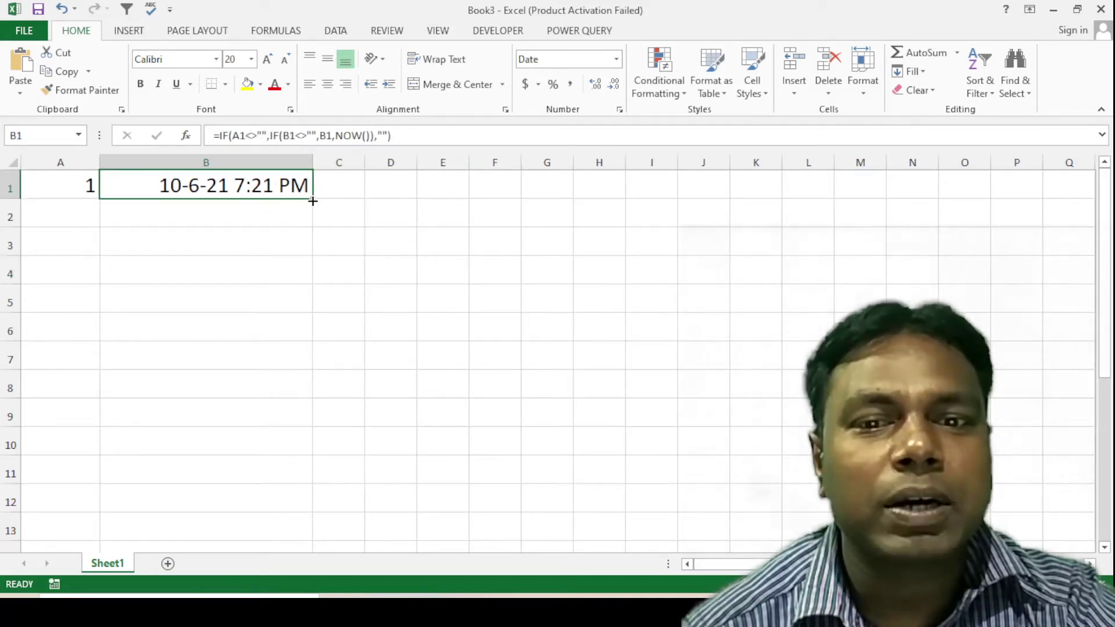
pyautogui.moveTo(311, 200)
pyautogui.mouseDown()
pyautogui.moveTo(272, 539)
pyautogui.moveTo(253, 549)
pyautogui.moveTo(252, 344)
pyautogui.mouseUp()
pyautogui.click(411, 267)
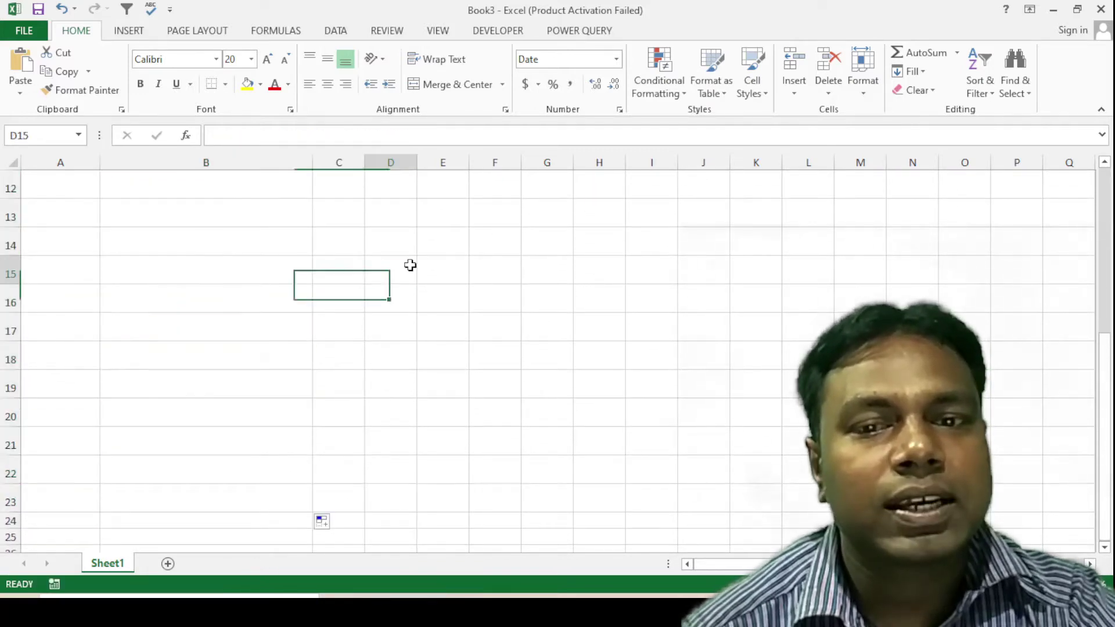
pyautogui.scroll(3, 397, 301)
pyautogui.scroll(1, 397, 301)
# Enter 2, 5 and 9 in A2:A4, each stamped 10-6-21 7:22 PM
pyautogui.click(61, 218)
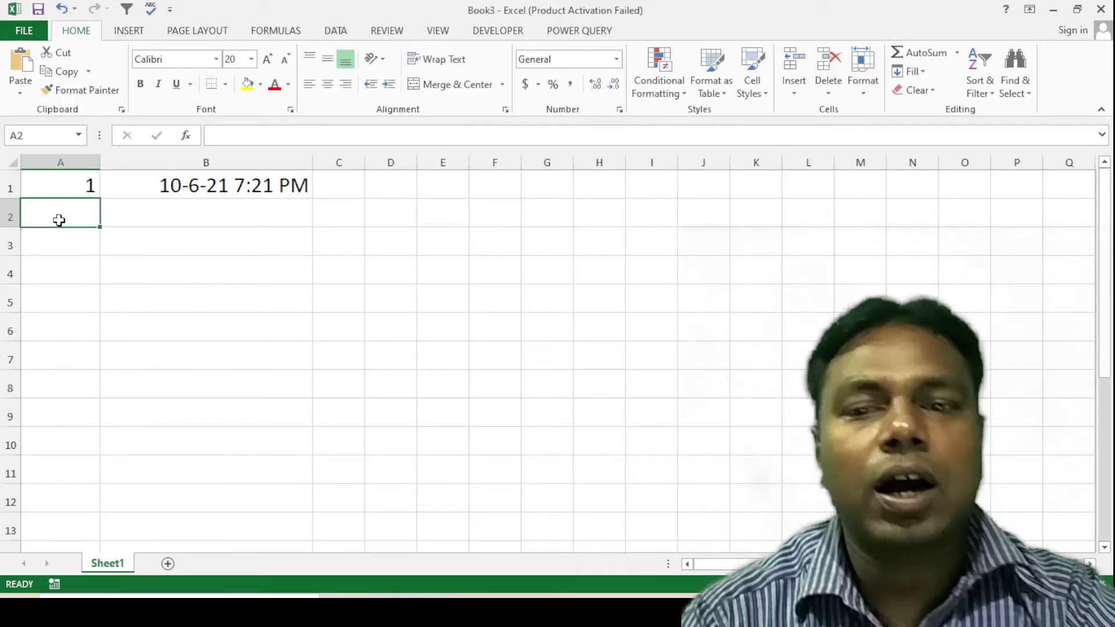
pyautogui.write('2')
pyautogui.press('Return')
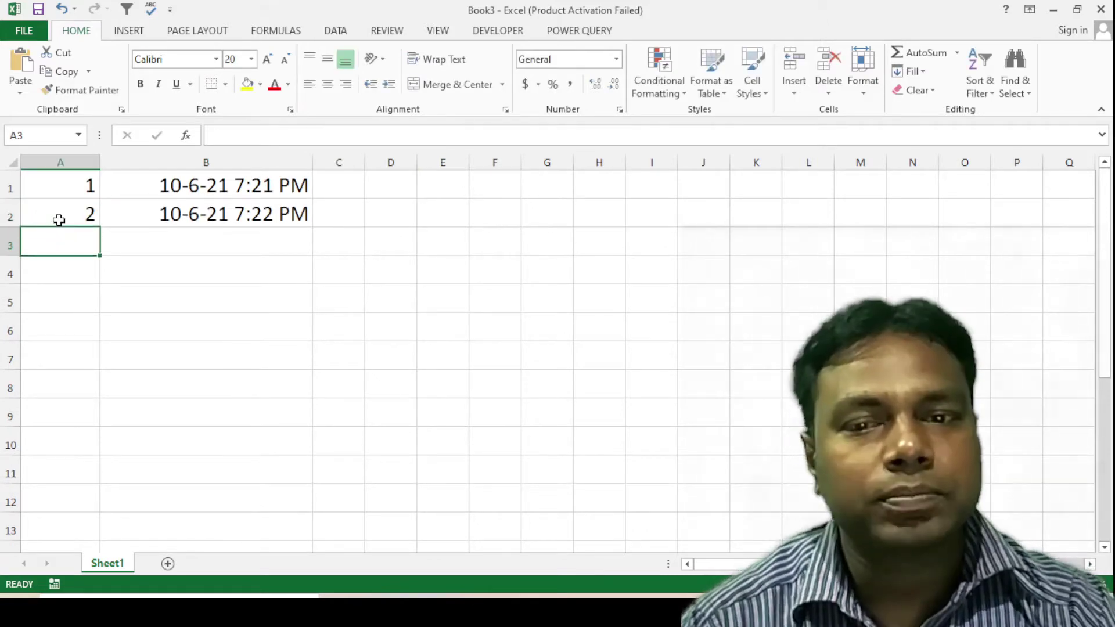
pyautogui.write('5')
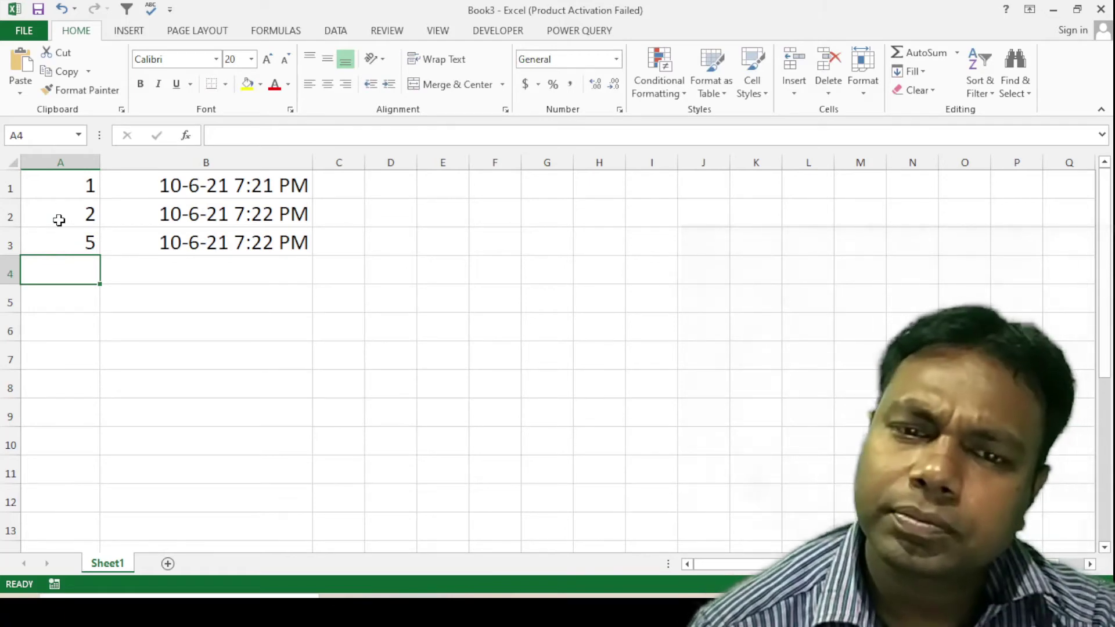
pyautogui.write('9')
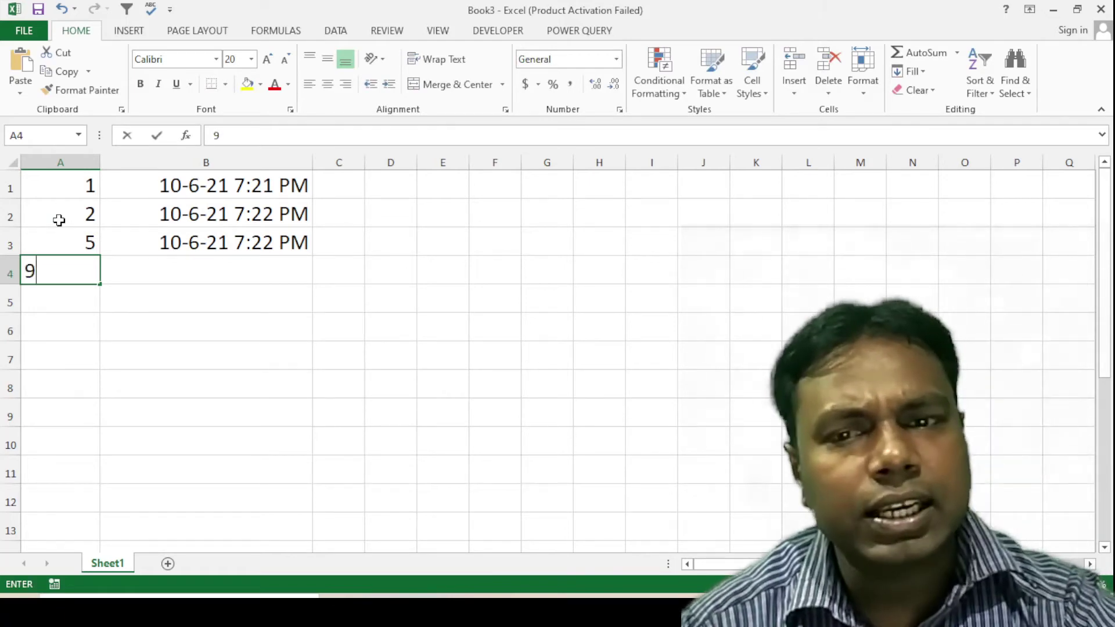
pyautogui.press('Return')
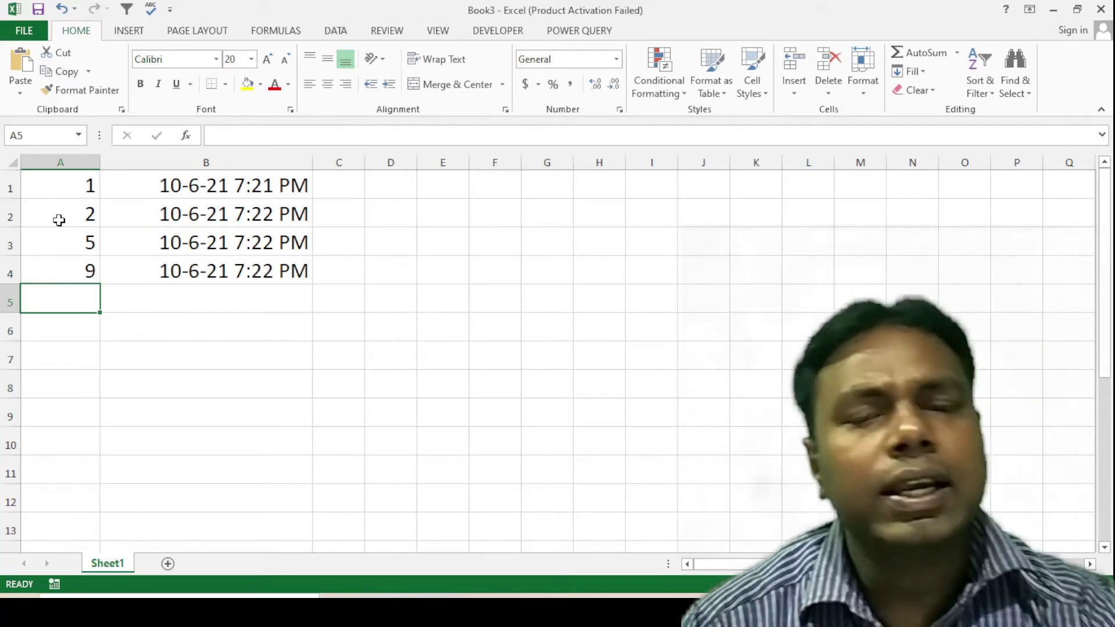
pyautogui.click(506, 290)
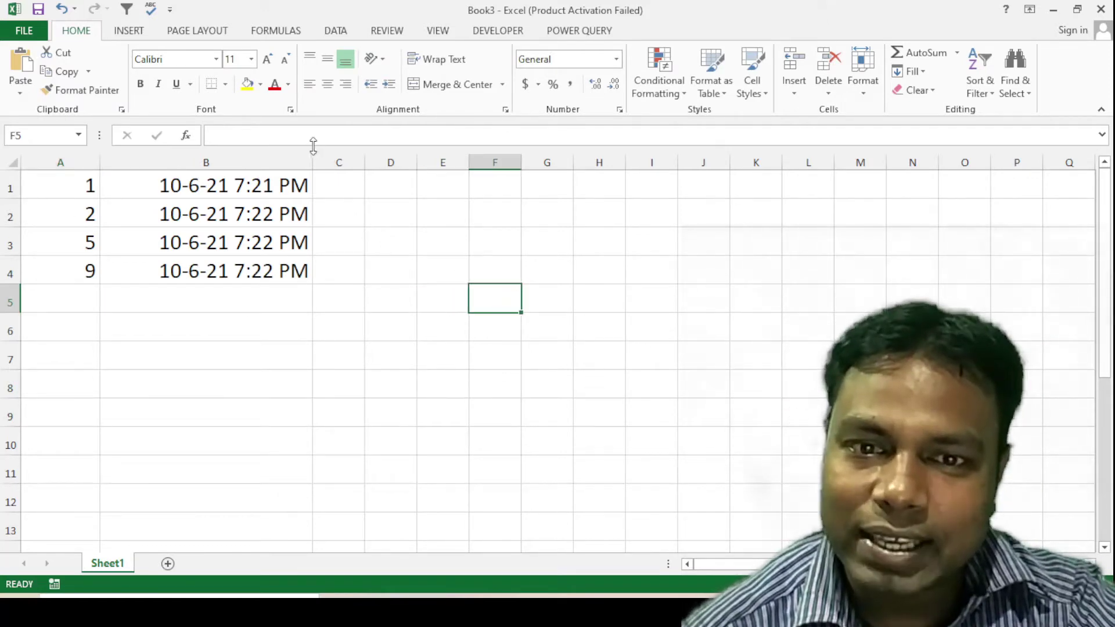
pyautogui.click(263, 184)
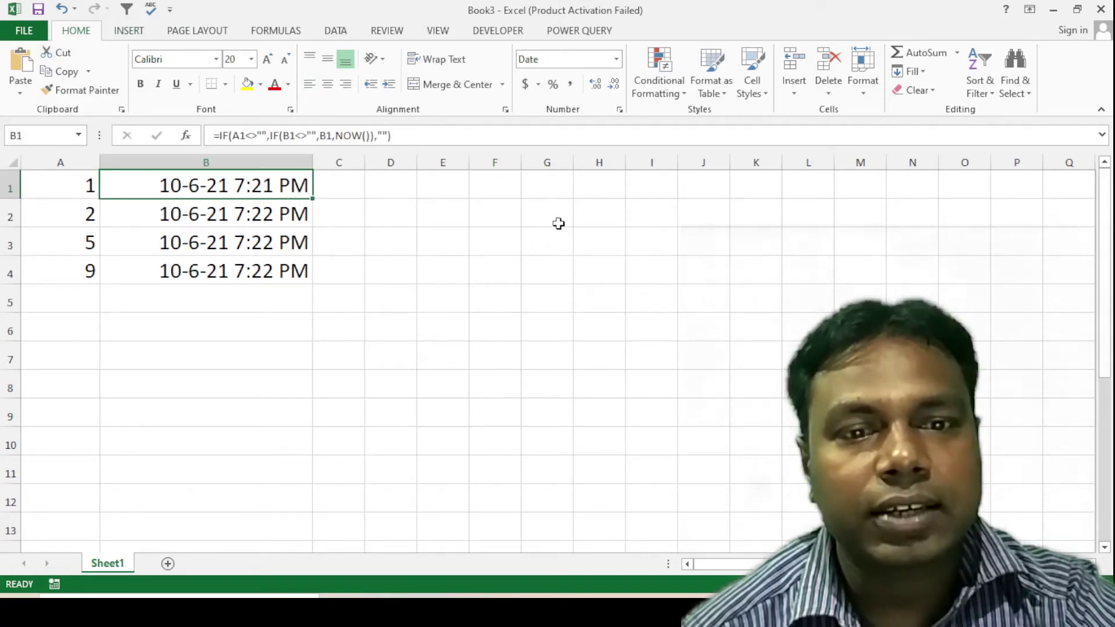
# Paste the timestamp formula into I3 as plain text, removing the leading equals sign
pyautogui.click(643, 245)
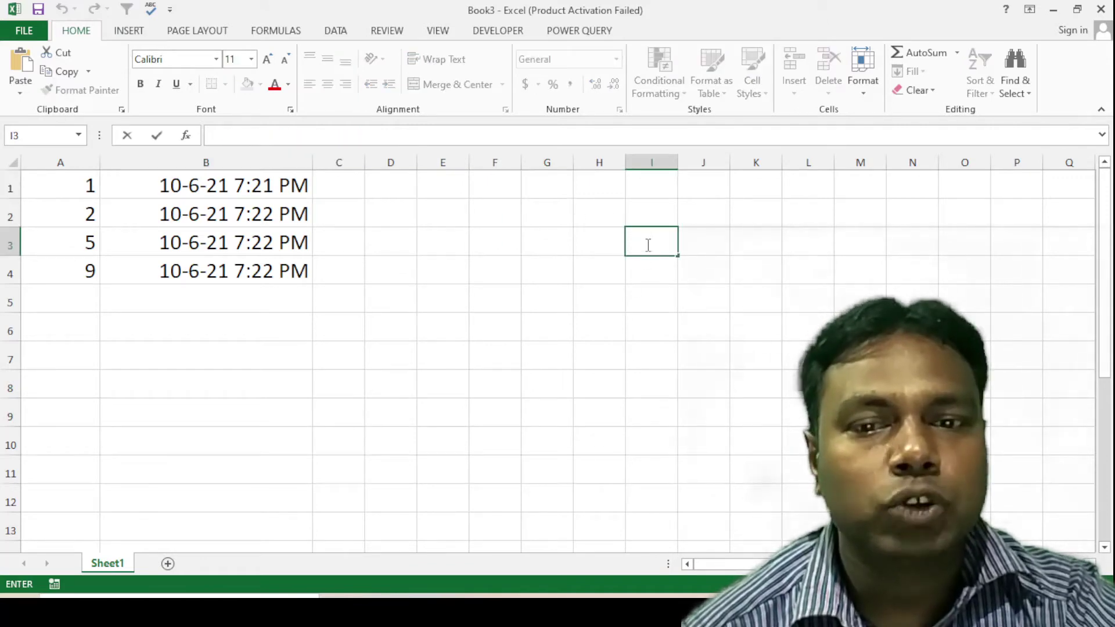
pyautogui.write('=IF(A1<>"",IF(B1<>"",B1,NOW()),"")')
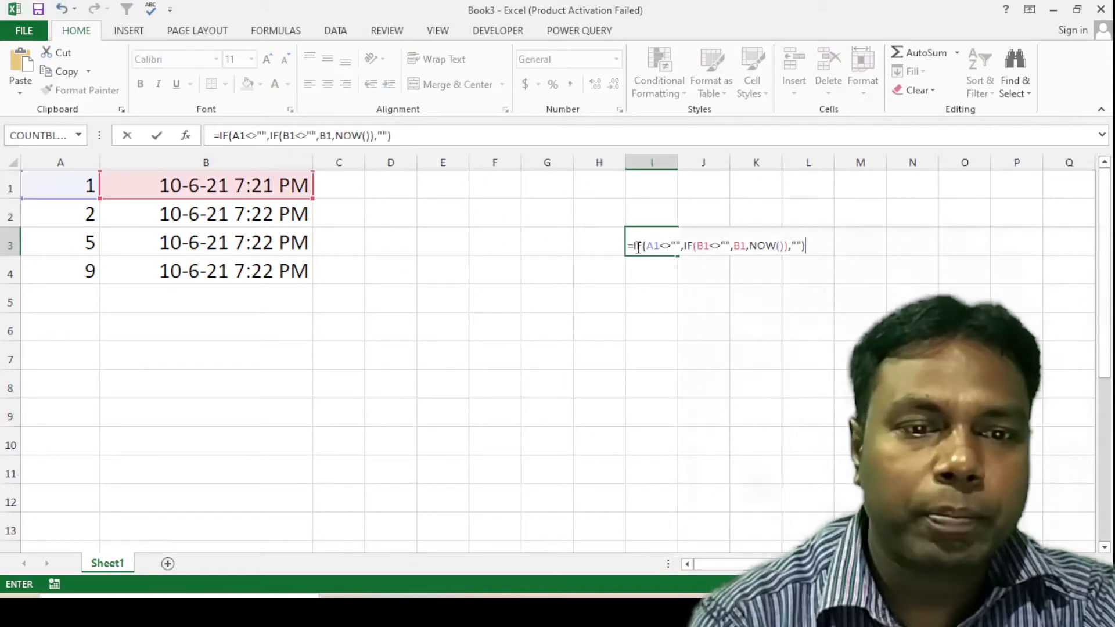
pyautogui.press('F2')
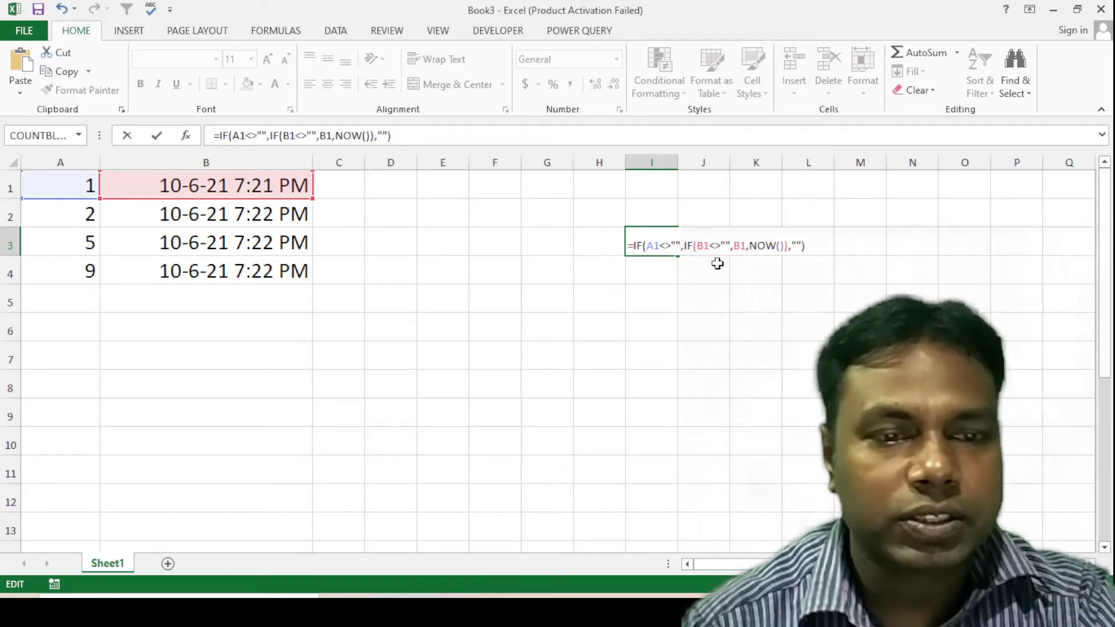
pyautogui.press('Home')
pyautogui.press('Delete')
pyautogui.press('Return')
# Set the I3 formula note to font size 30 and scroll back to column A
pyautogui.moveTo(703, 383); pyautogui.dragTo(693, 351)
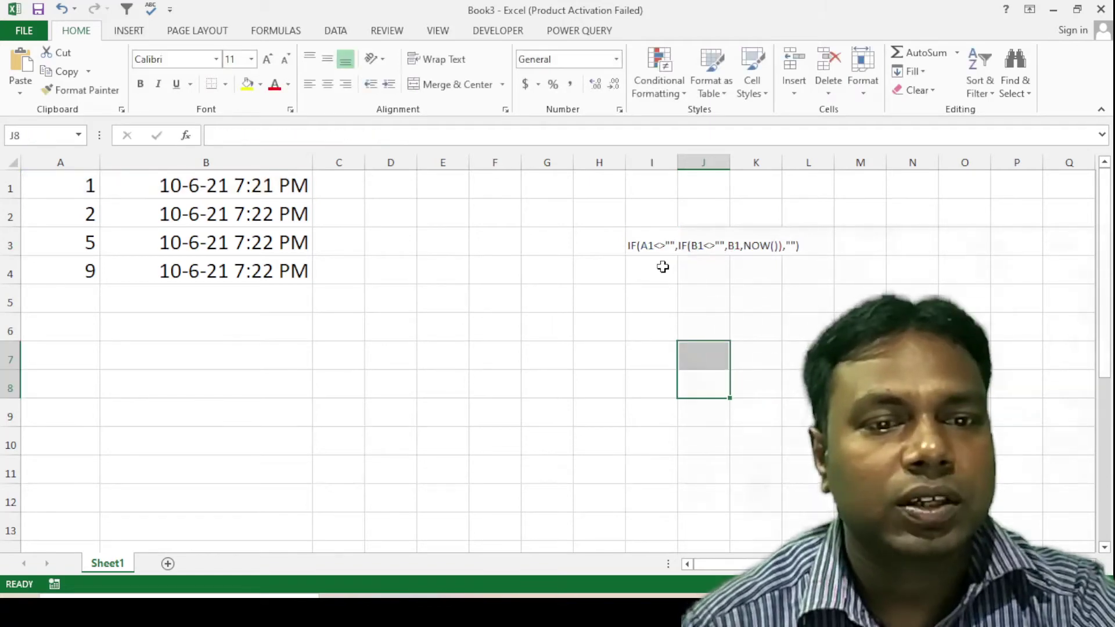
pyautogui.click(653, 243)
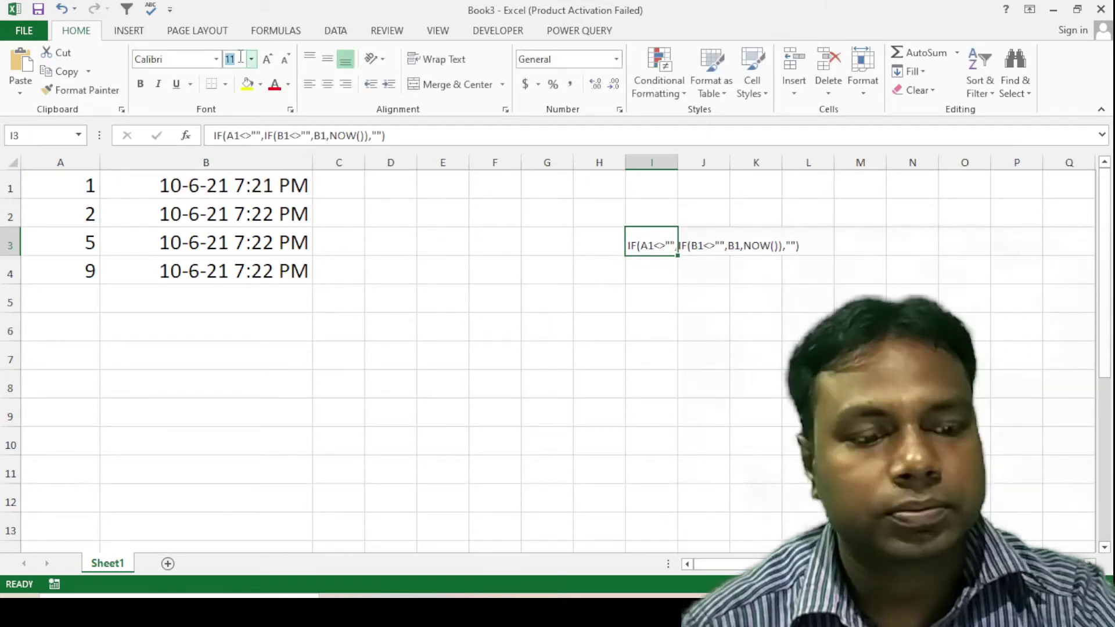
pyautogui.write('0')
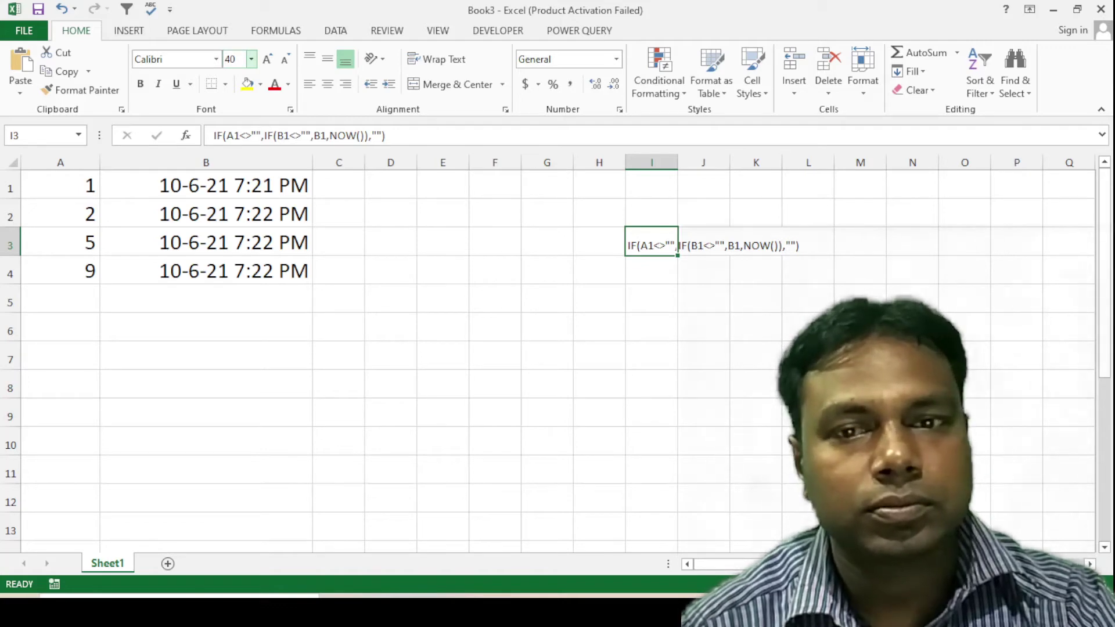
pyautogui.press('Return')
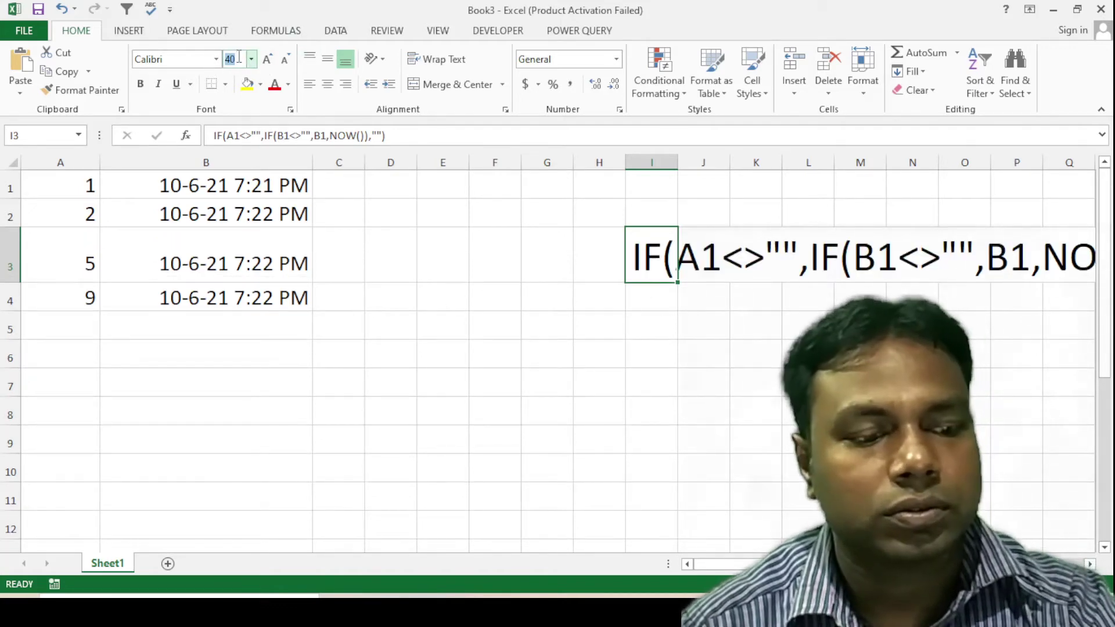
pyautogui.write('30')
pyautogui.press('Return')
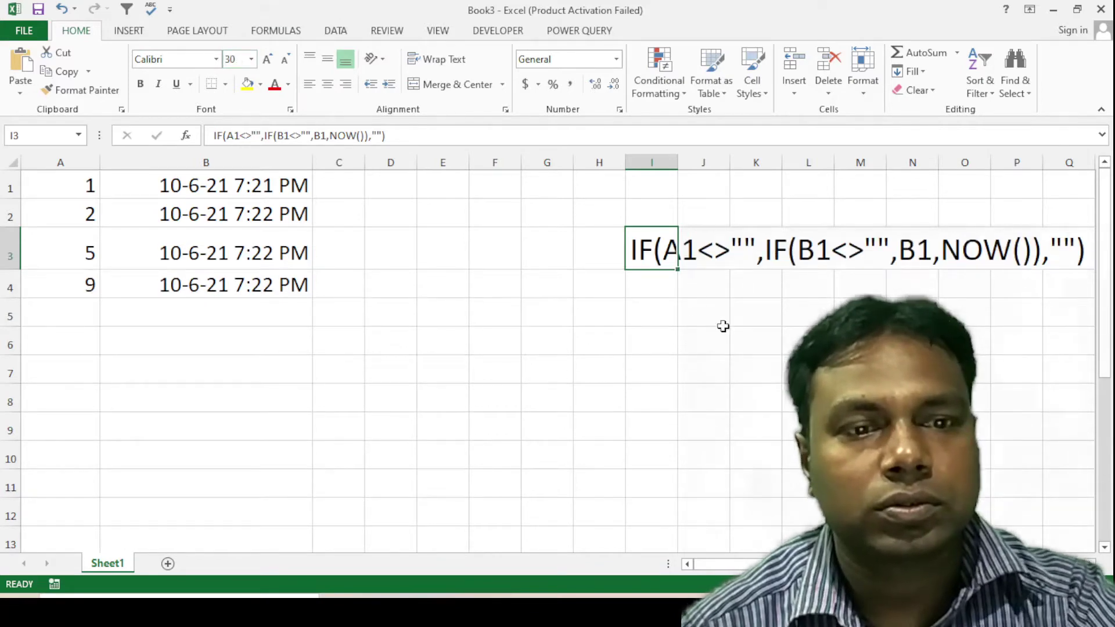
pyautogui.click(733, 330)
pyautogui.moveTo(732, 564); pyautogui.dragTo(801, 564)
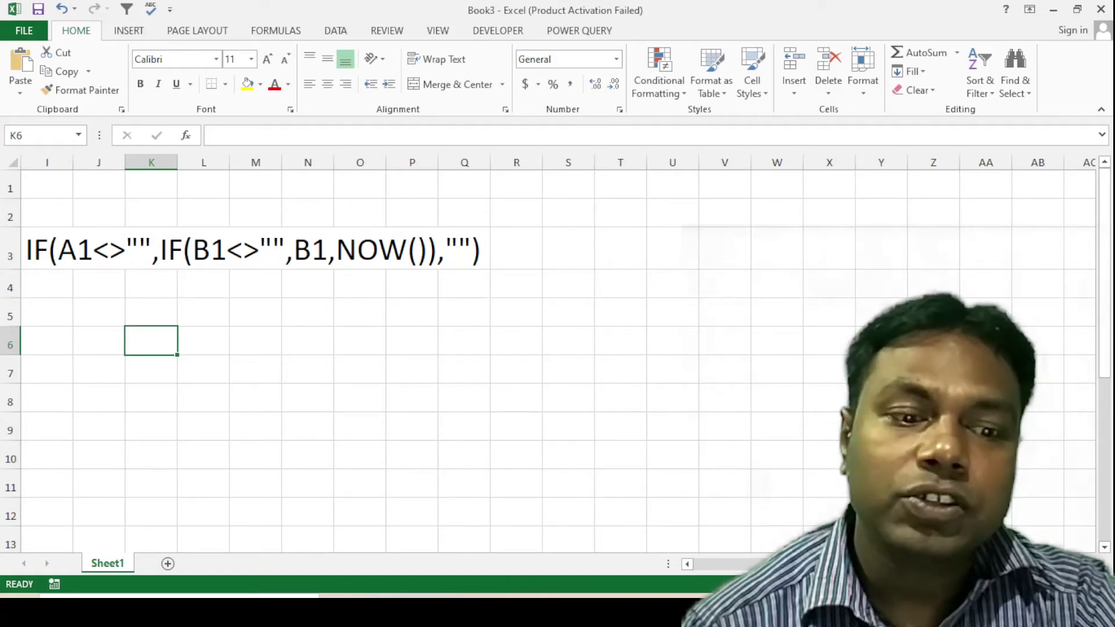
pyautogui.moveTo(732, 564); pyautogui.dragTo(703, 566)
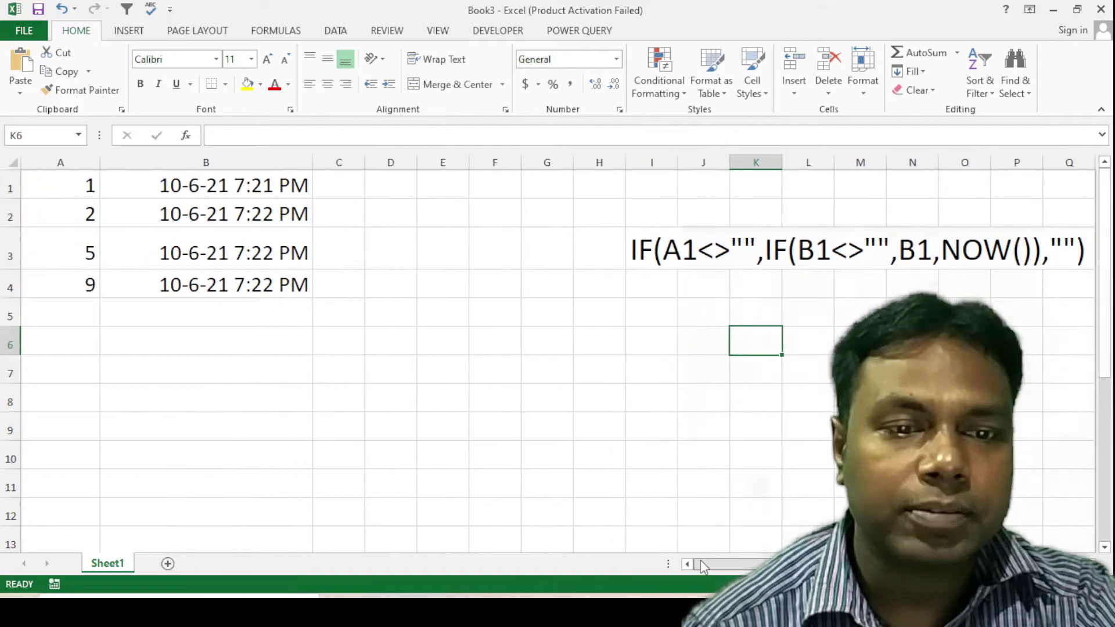
# Enter 12 in A5 so B5 stamps 7:23 PM
pyautogui.moveTo(147, 264); pyautogui.dragTo(193, 218)
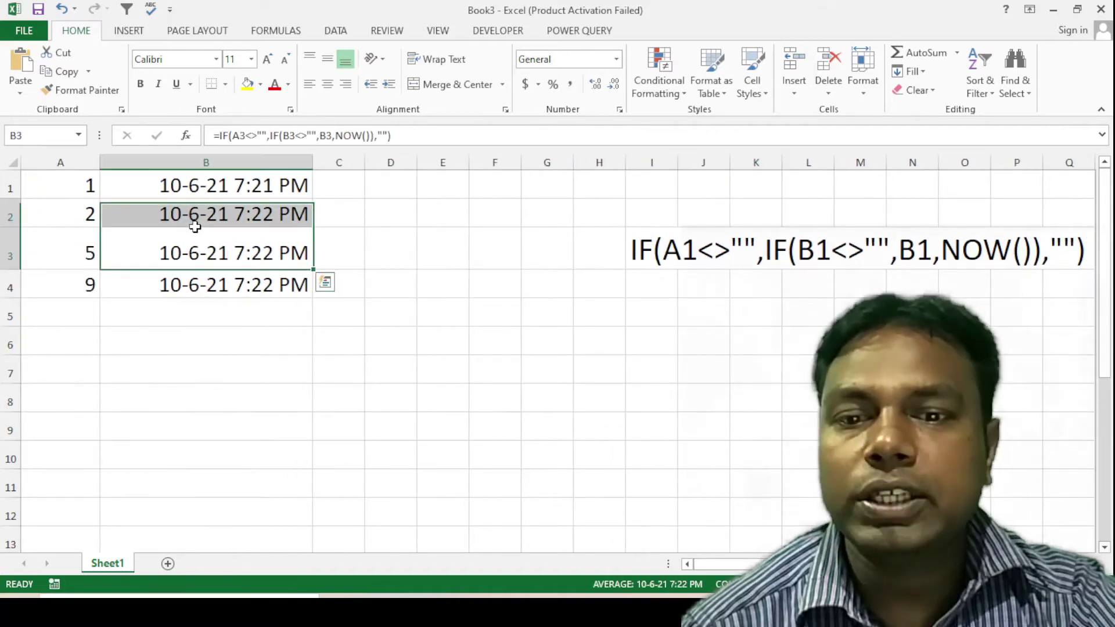
pyautogui.click(248, 357)
pyautogui.click(81, 314)
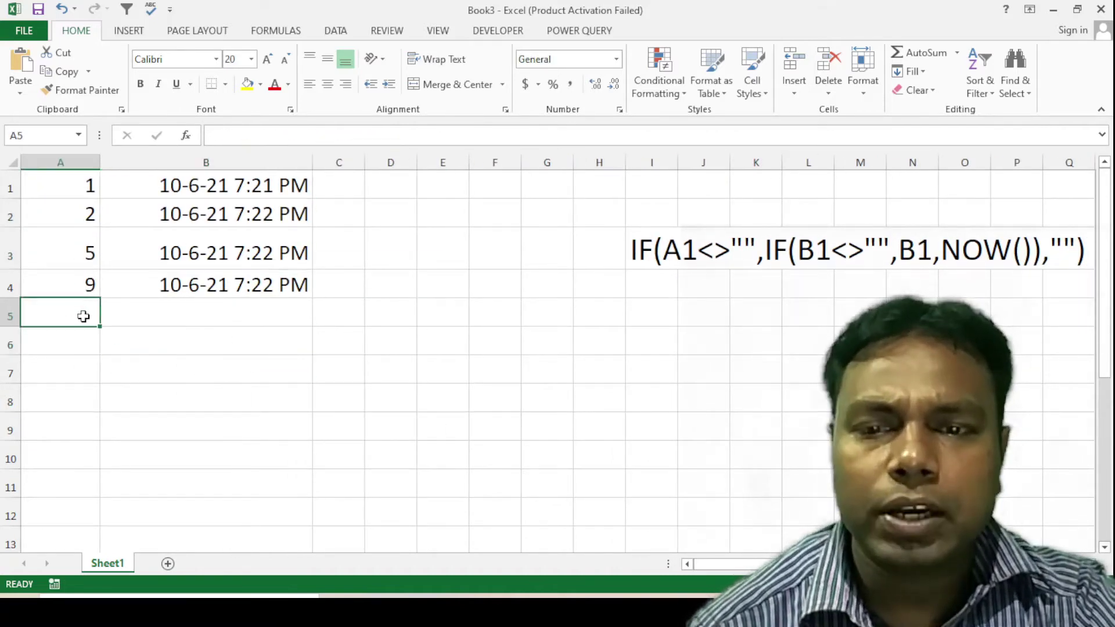
pyautogui.write('12')
pyautogui.press('Return')
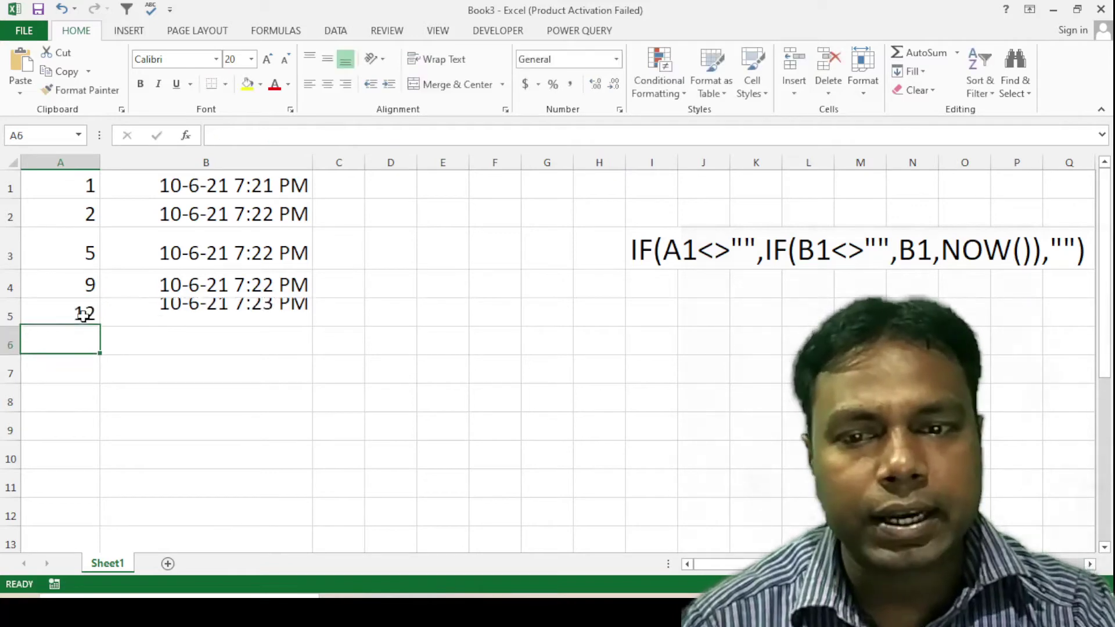
pyautogui.click(255, 319)
pyautogui.click(237, 388)
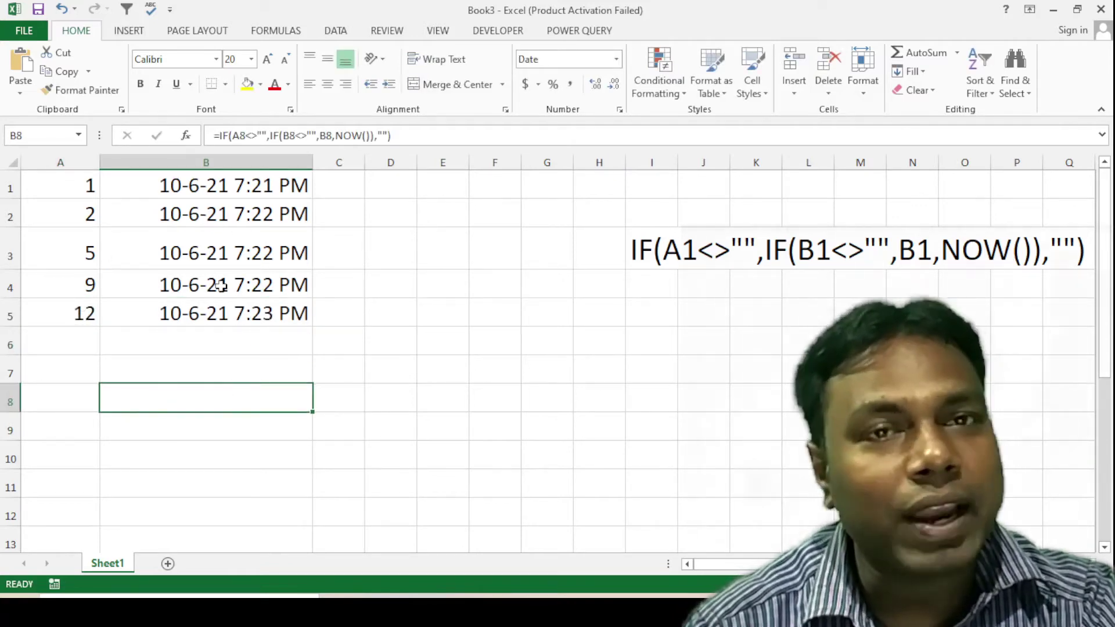
# Change A2 to 89 and confirm B2's 7:22 PM stamp stays unchanged
pyautogui.click(68, 221)
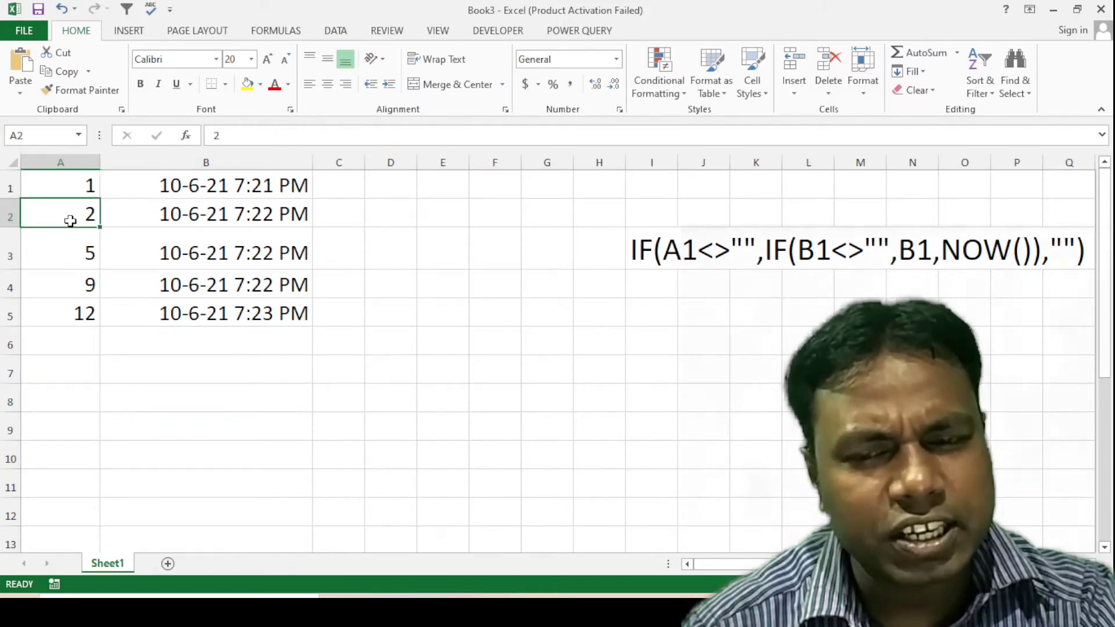
pyautogui.write('89')
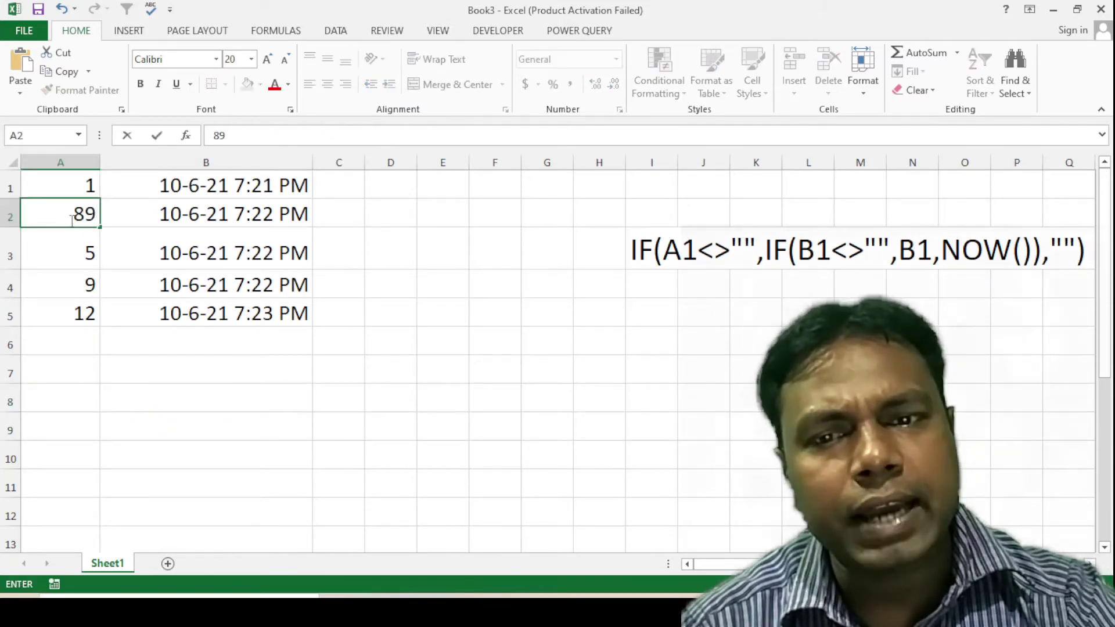
pyautogui.press('Return')
pyautogui.click(81, 215)
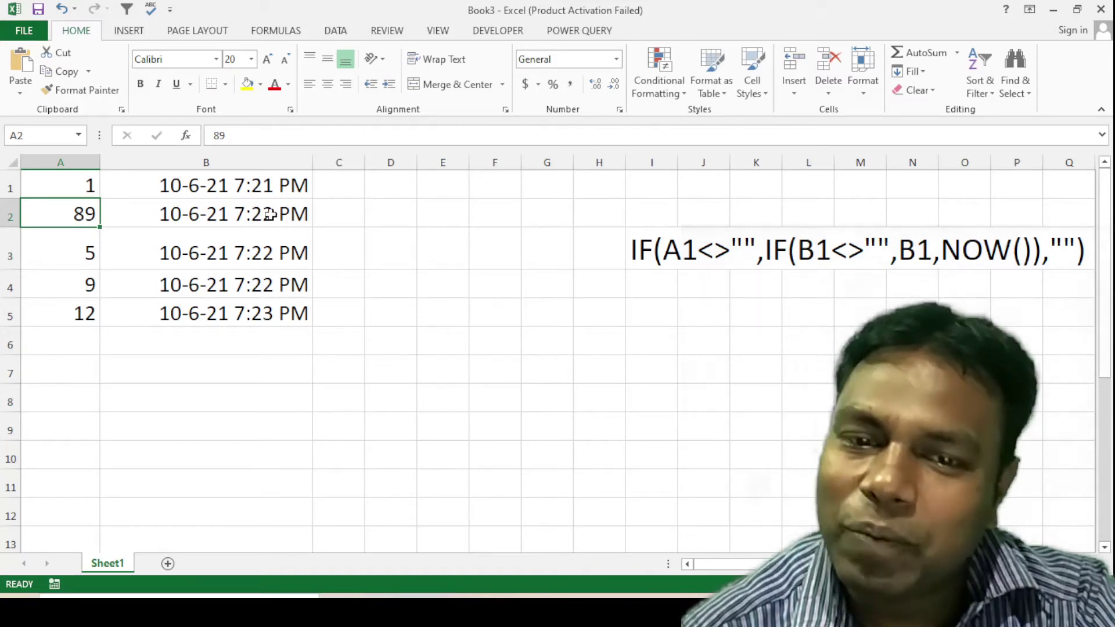
pyautogui.click(270, 214)
pyautogui.click(347, 223)
pyautogui.click(295, 215)
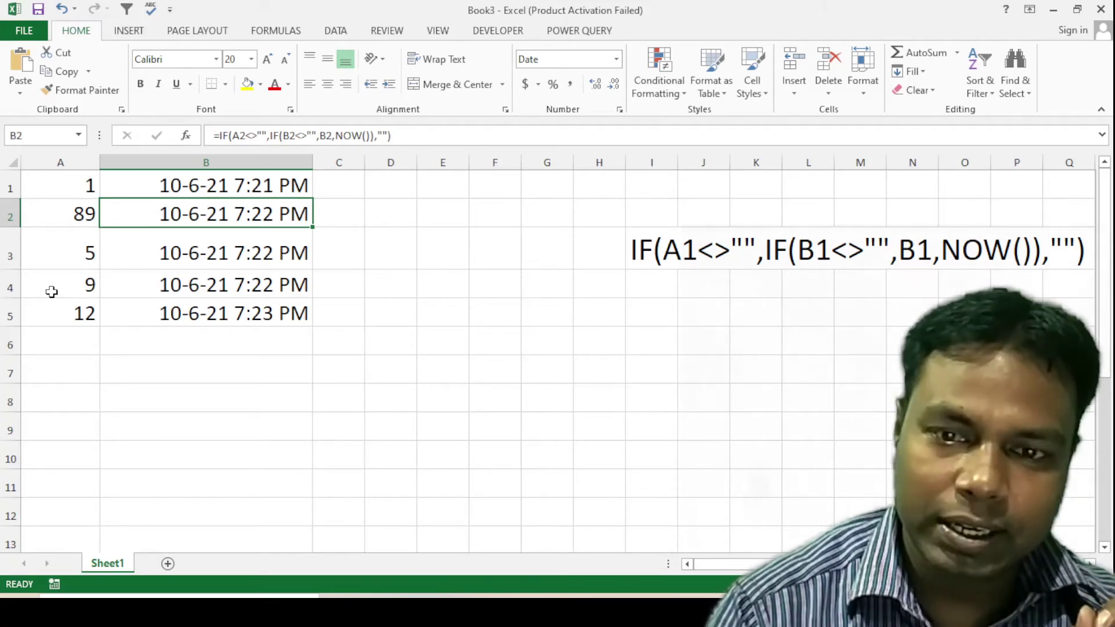
# Change A3 to 89 and enter 45 in A6, so B6 stamps 10-6-21 7:24 PM
pyautogui.click(72, 253)
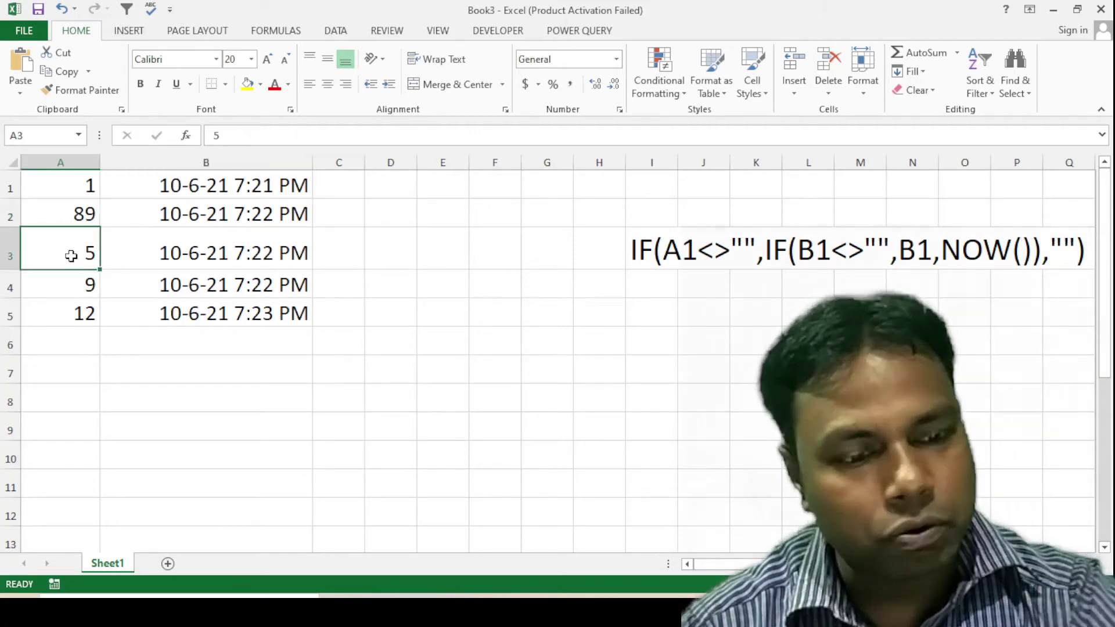
pyautogui.write('89')
pyautogui.press('Return')
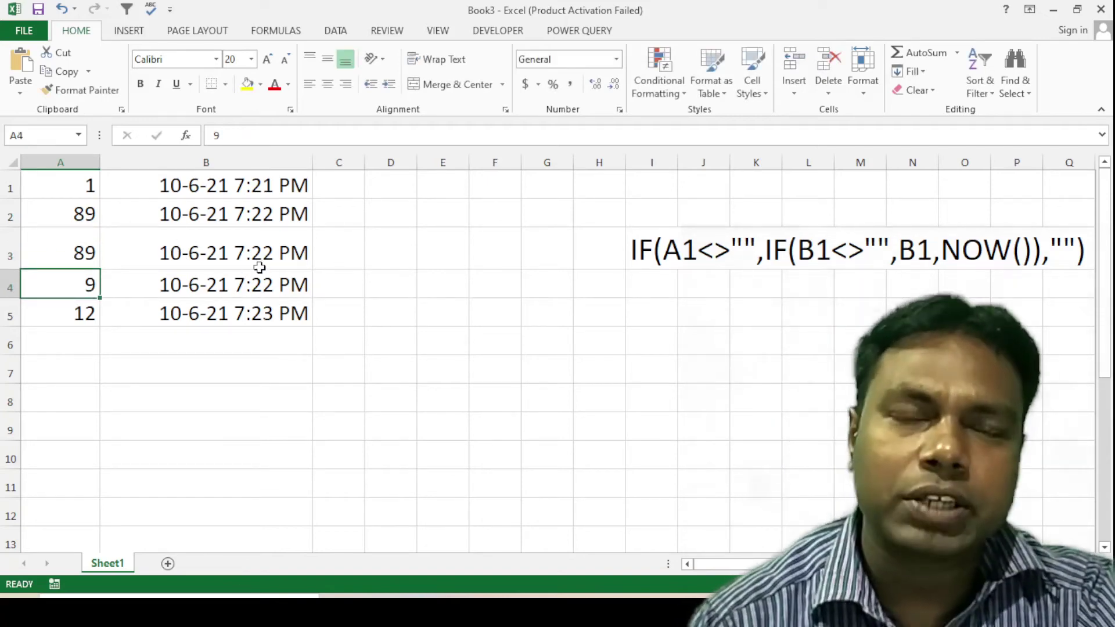
pyautogui.click(84, 348)
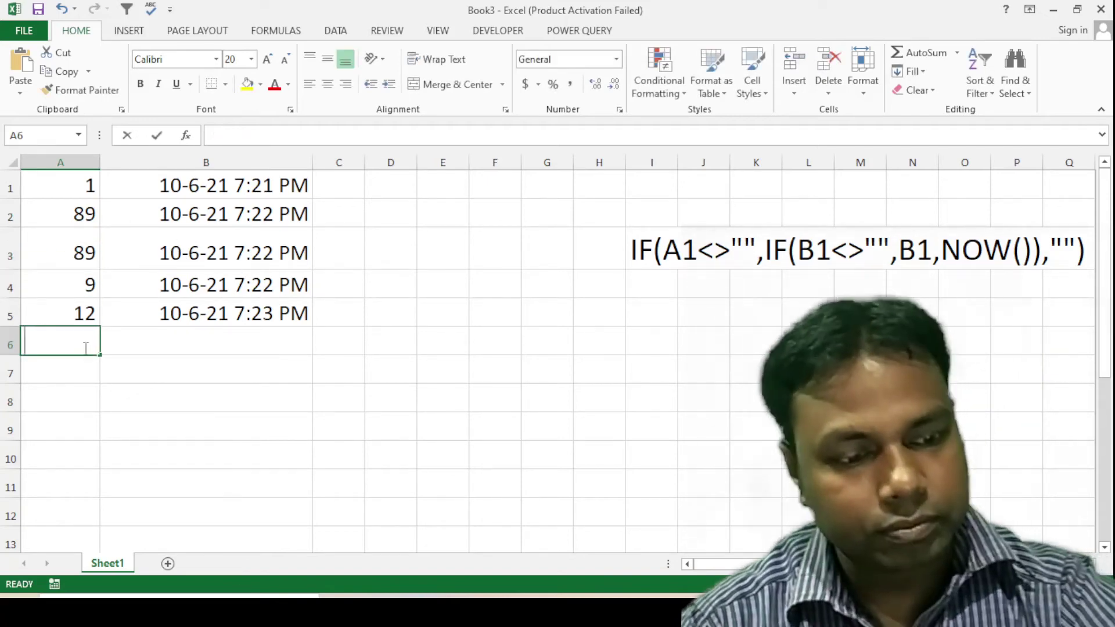
pyautogui.write('45')
pyautogui.press('Return')
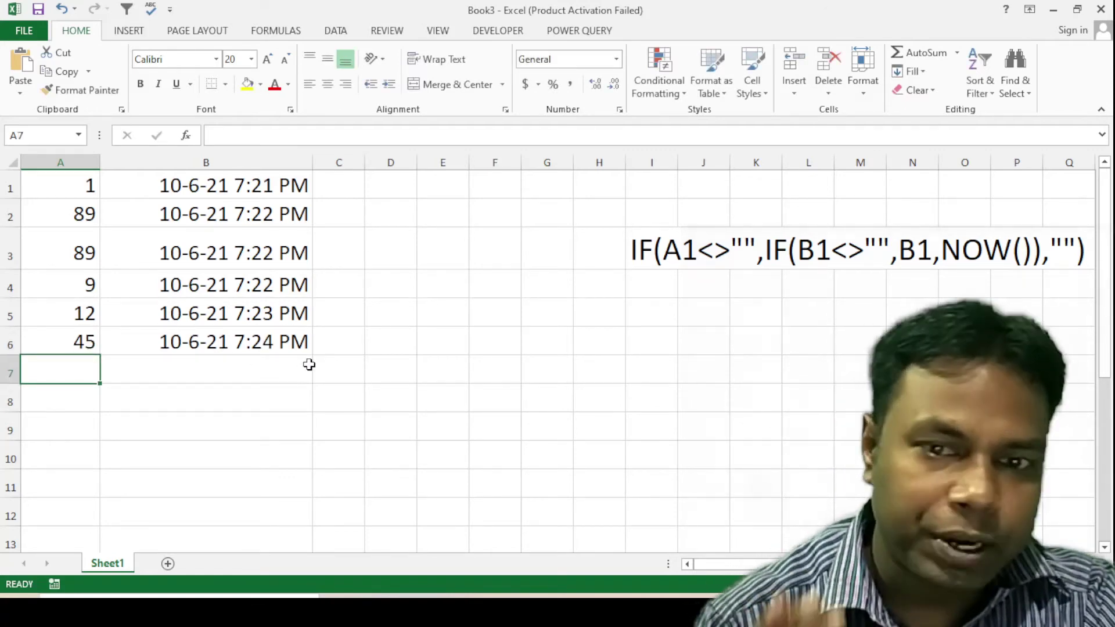
# Inspect B6's timestamp formula and the waiting formulas lower in column B
pyautogui.click(243, 347)
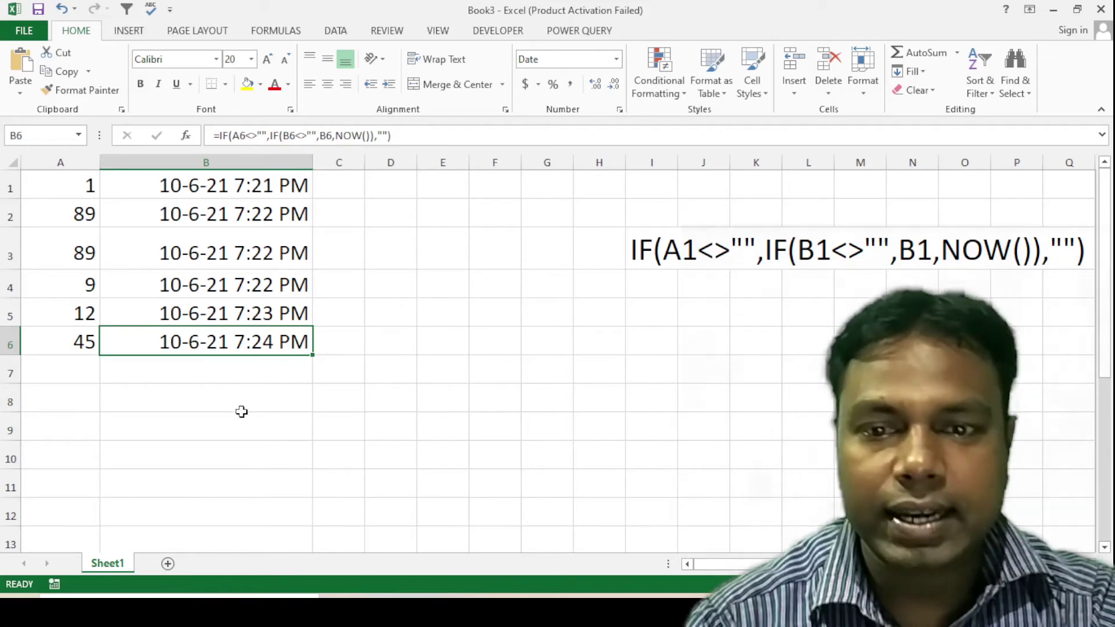
pyautogui.moveTo(242, 410); pyautogui.dragTo(241, 430)
pyautogui.click(429, 367)
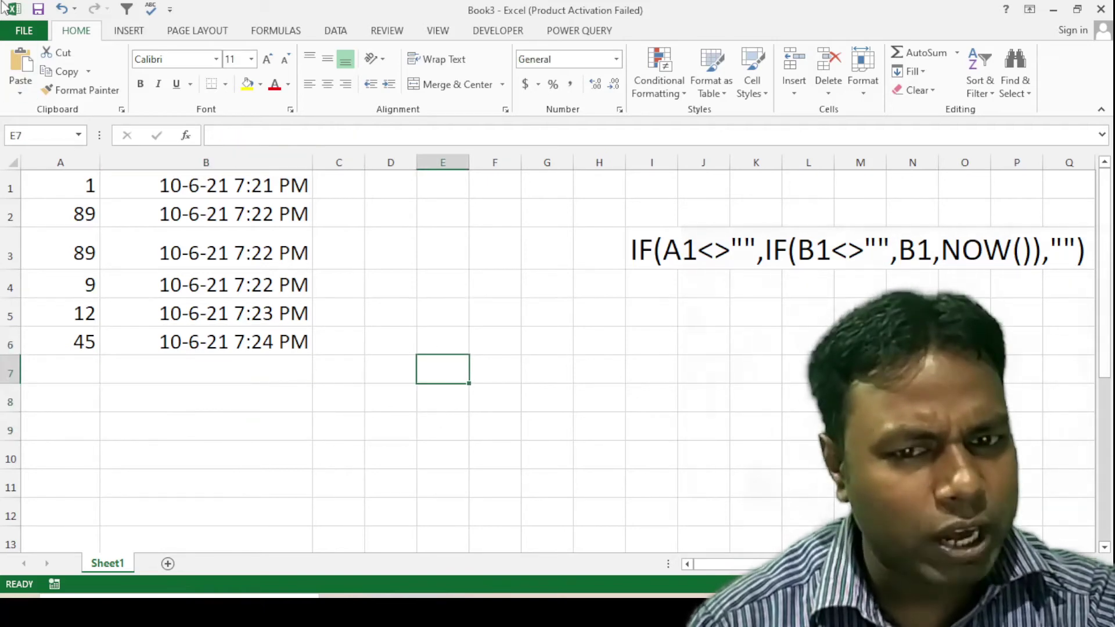
# Create a new blank workbook, Book4
pyautogui.click(34, 35)
pyautogui.click(44, 102)
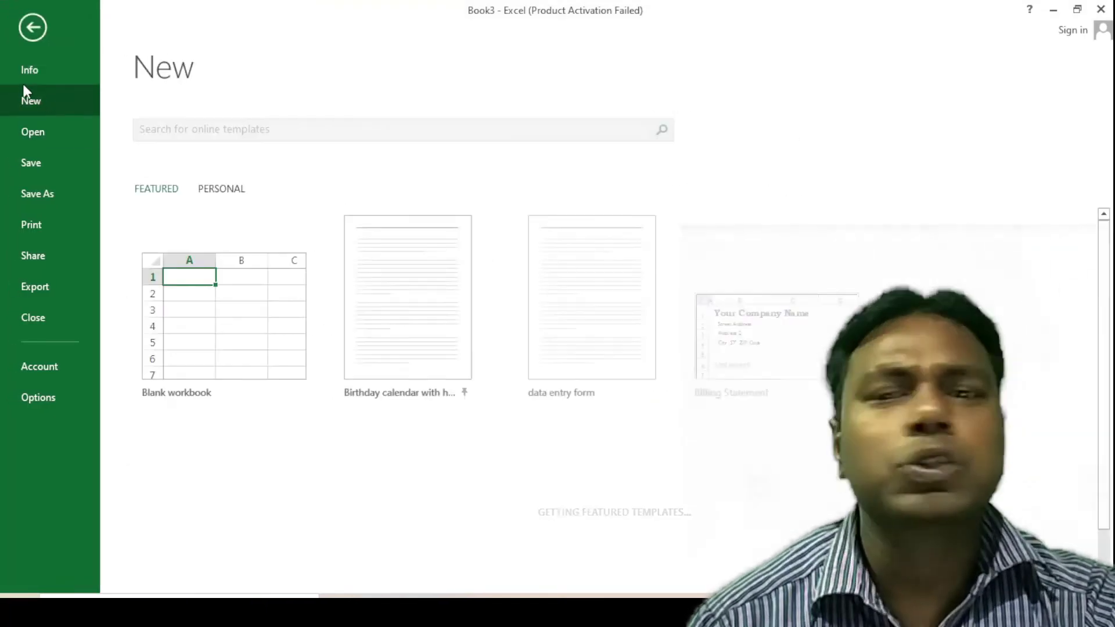
pyautogui.click(254, 341)
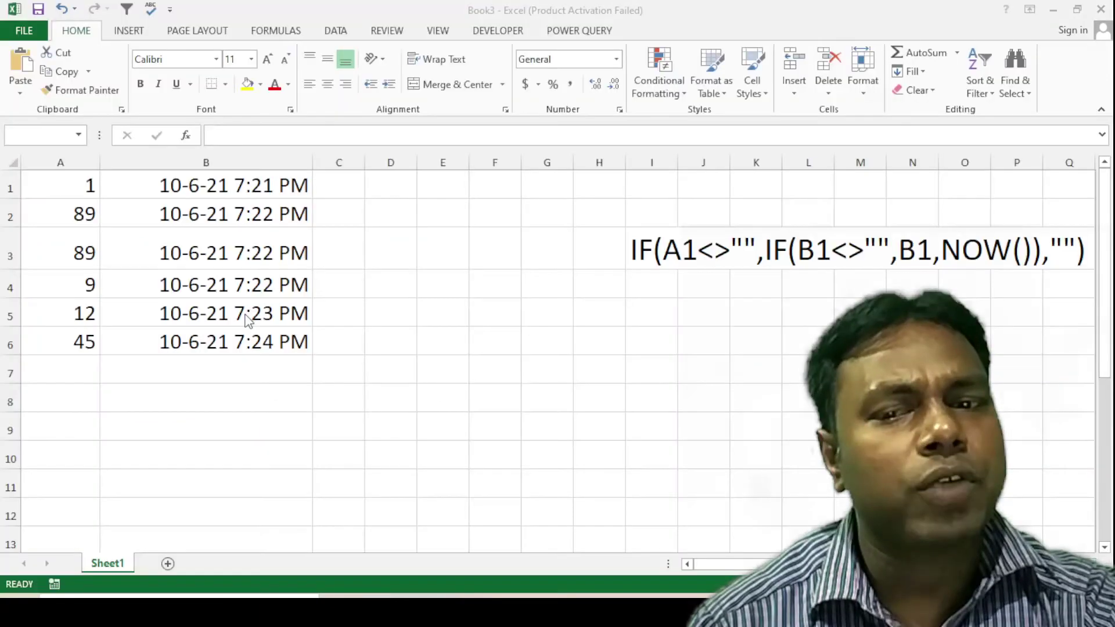
pyautogui.click(320, 273)
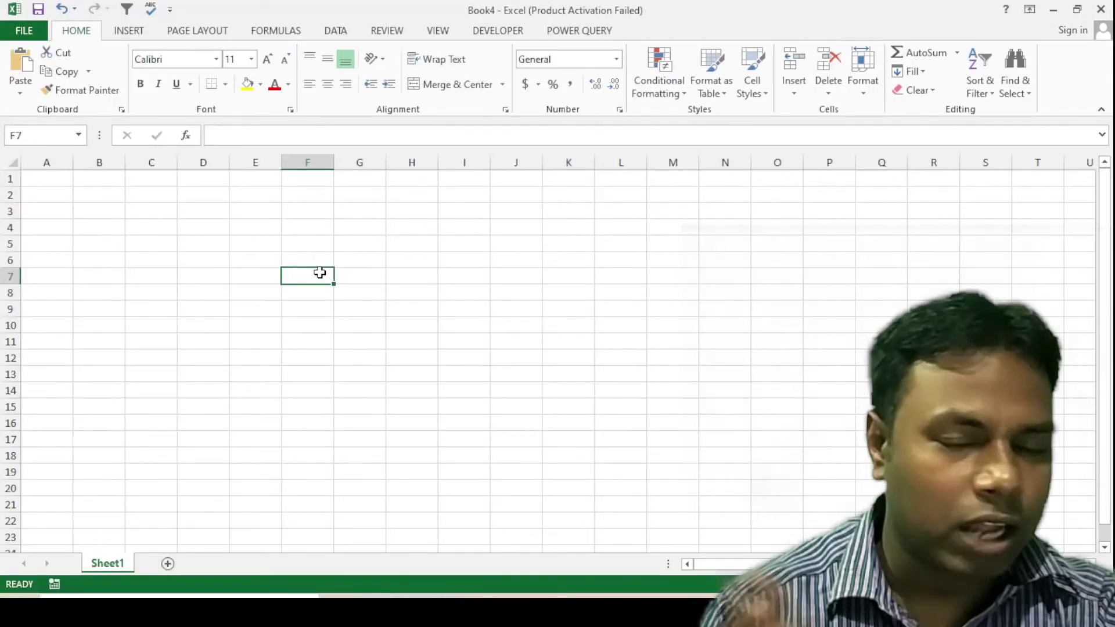
# Confirm iterative calculation is enabled at 100 iterations and 0.001 maximum change
pyautogui.click(23, 31)
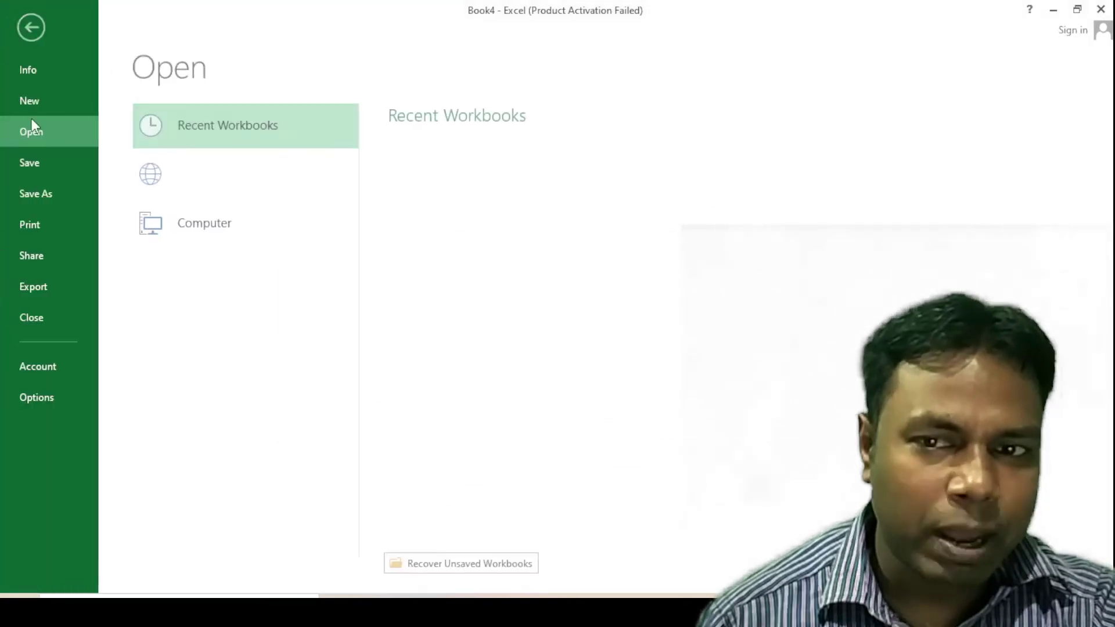
pyautogui.click(54, 398)
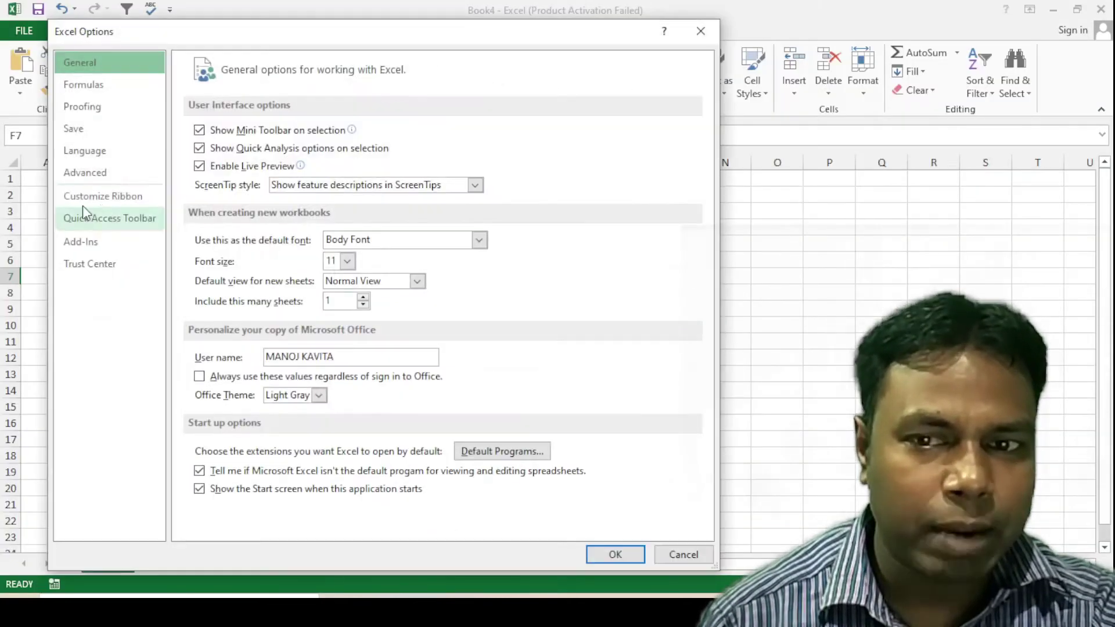
pyautogui.click(88, 84)
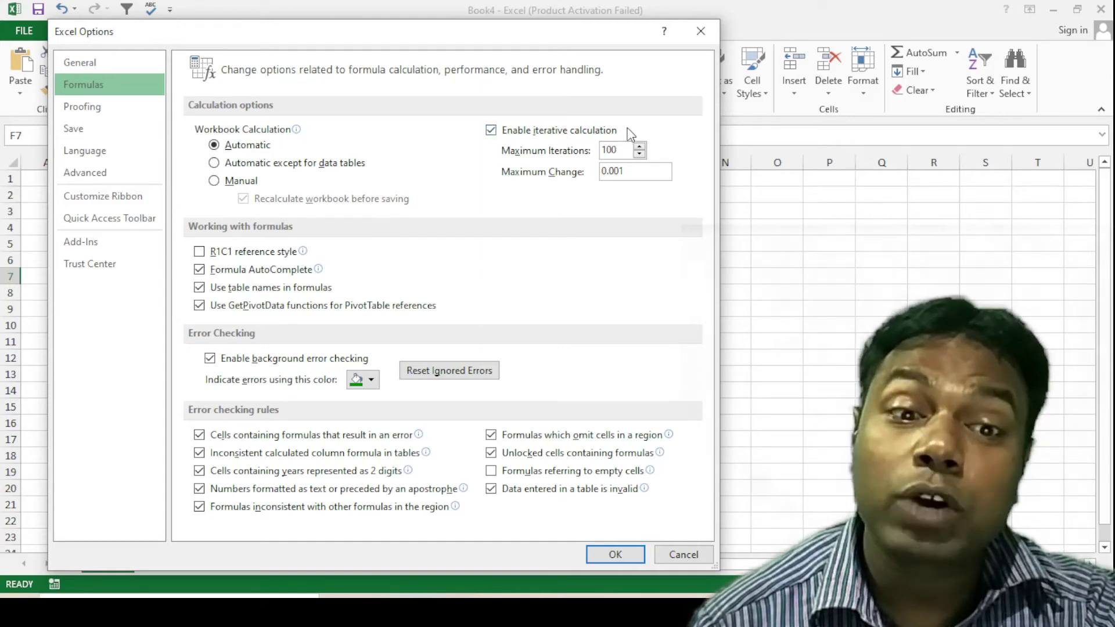
pyautogui.moveTo(557, 40)
pyautogui.mouseDown()
pyautogui.moveTo(472, 19)
pyautogui.moveTo(459, 48)
pyautogui.mouseUp()
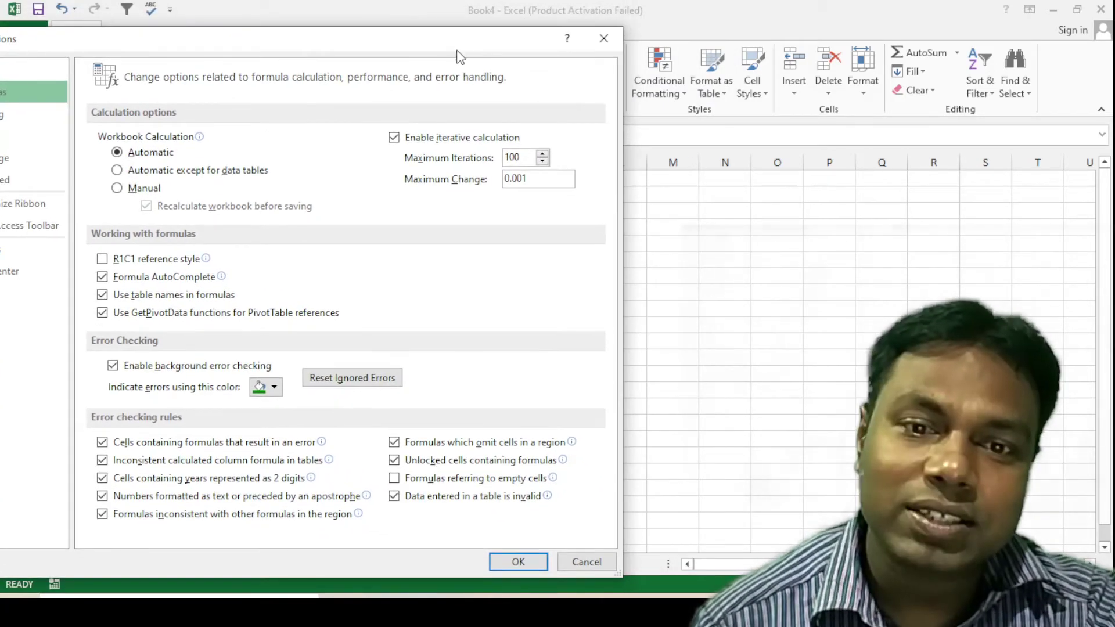
pyautogui.click(510, 567)
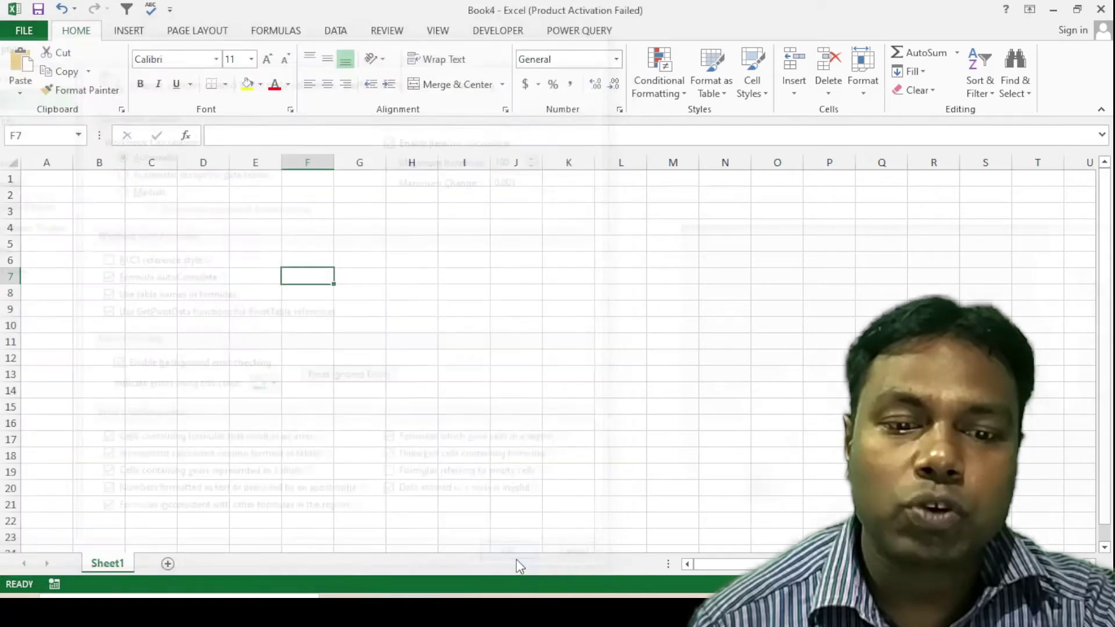
pyautogui.click(568, 452)
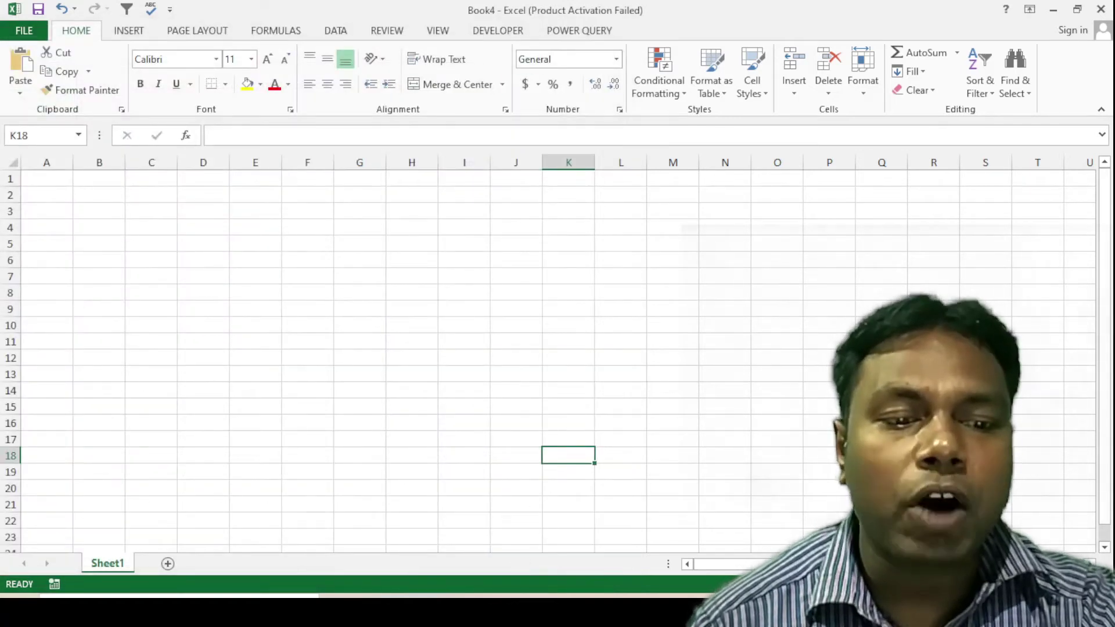
# In Book2, move the empty text box to the sheet's left edge
pyautogui.click(639, 569)
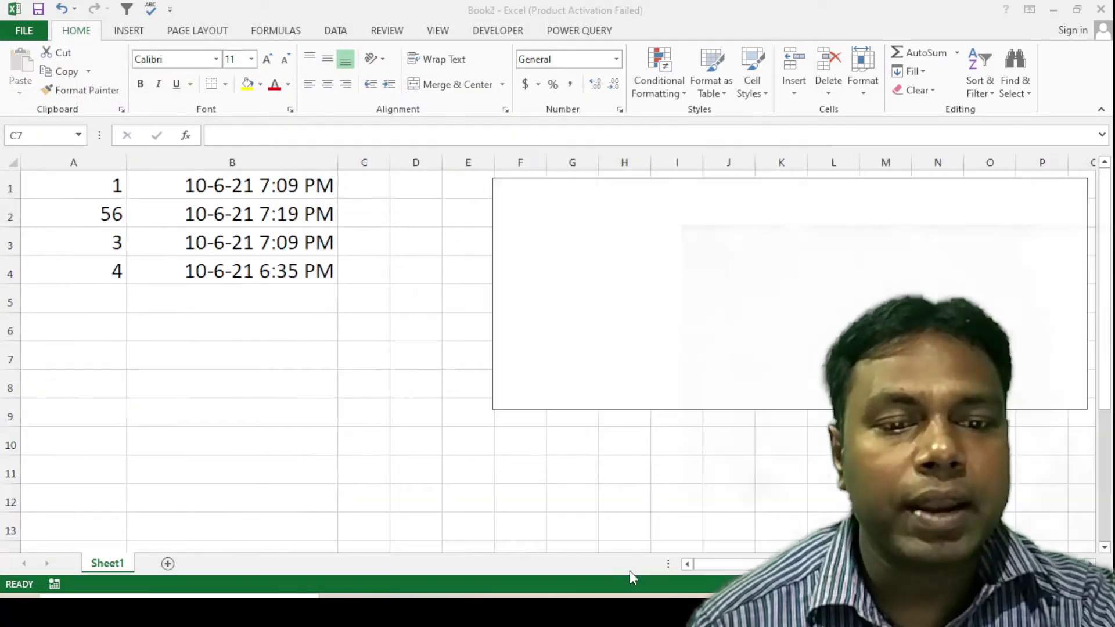
pyautogui.click(495, 248)
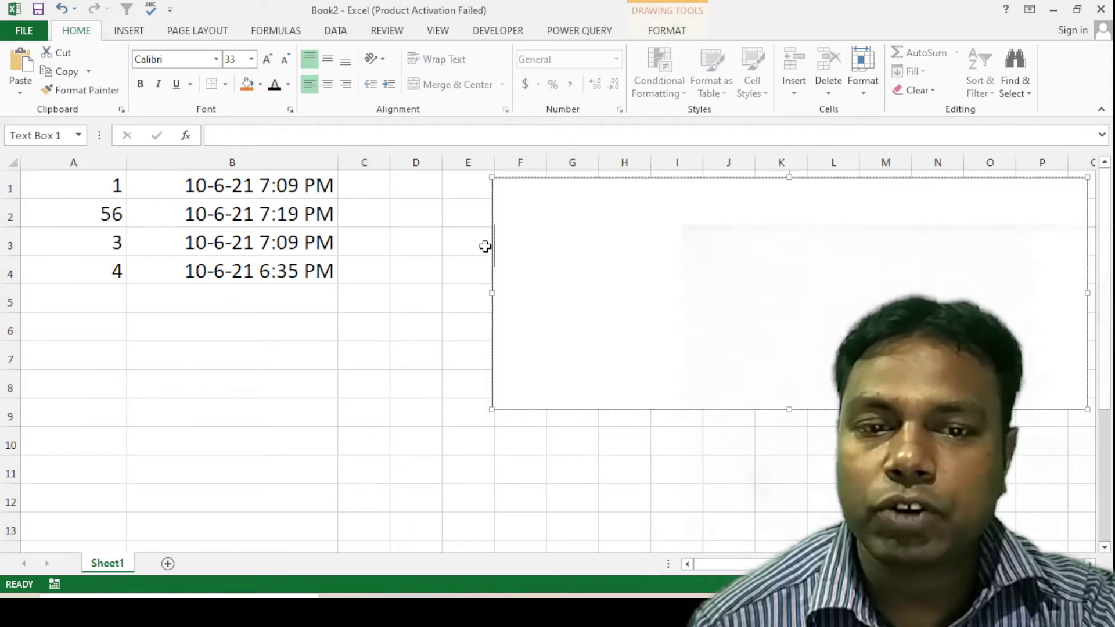
pyautogui.moveTo(490, 212); pyautogui.dragTo(17, 186)
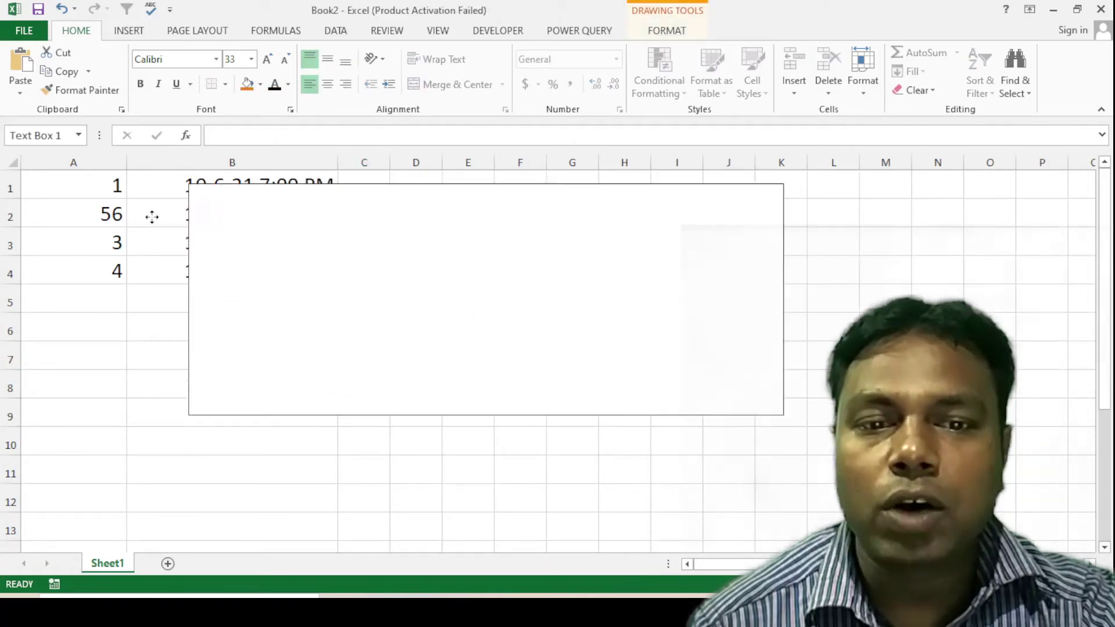
pyautogui.hotkey('ctrl', 'z')
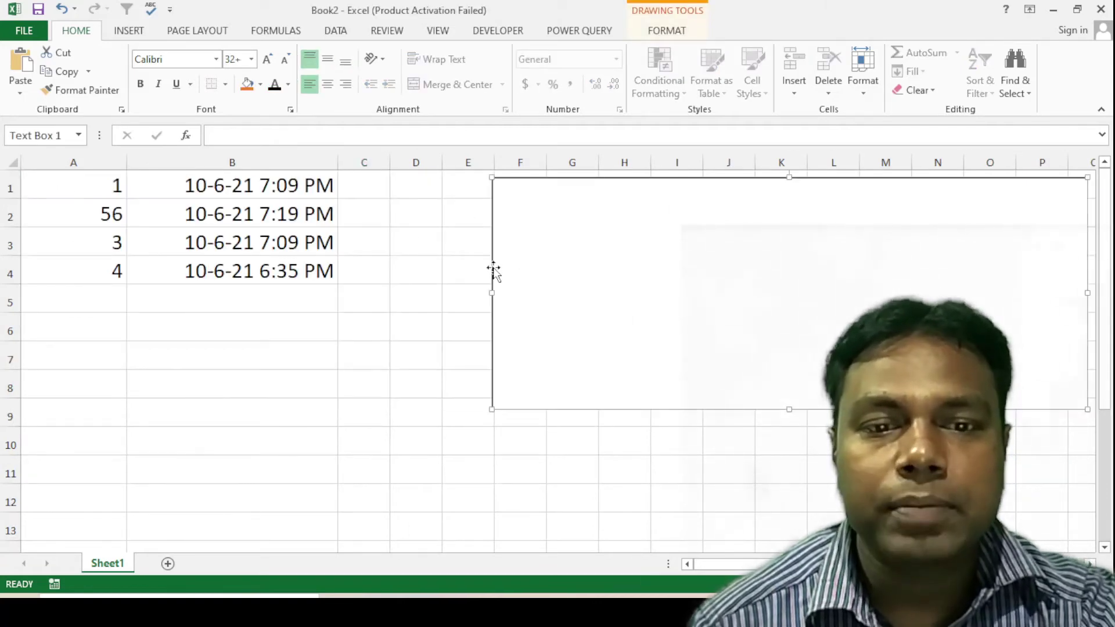
pyautogui.moveTo(493, 271); pyautogui.dragTo(64, 282)
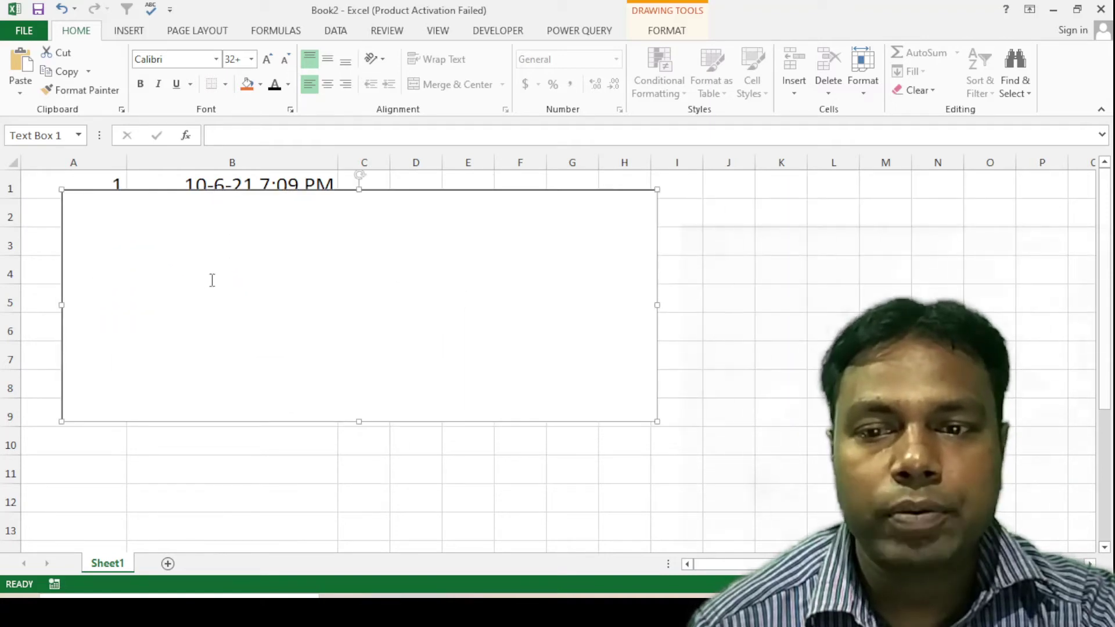
# Paste the timestamp formula into the text box and move it below rows 1–3
pyautogui.click(447, 252)
pyautogui.hotkey('ctrl', 'v')
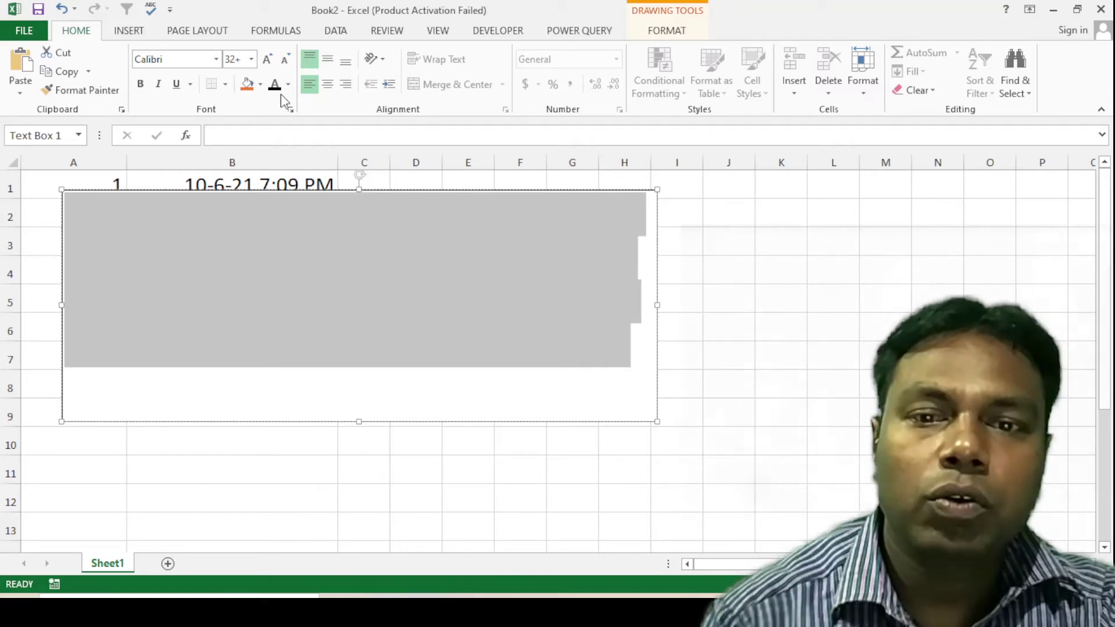
pyautogui.click(500, 422)
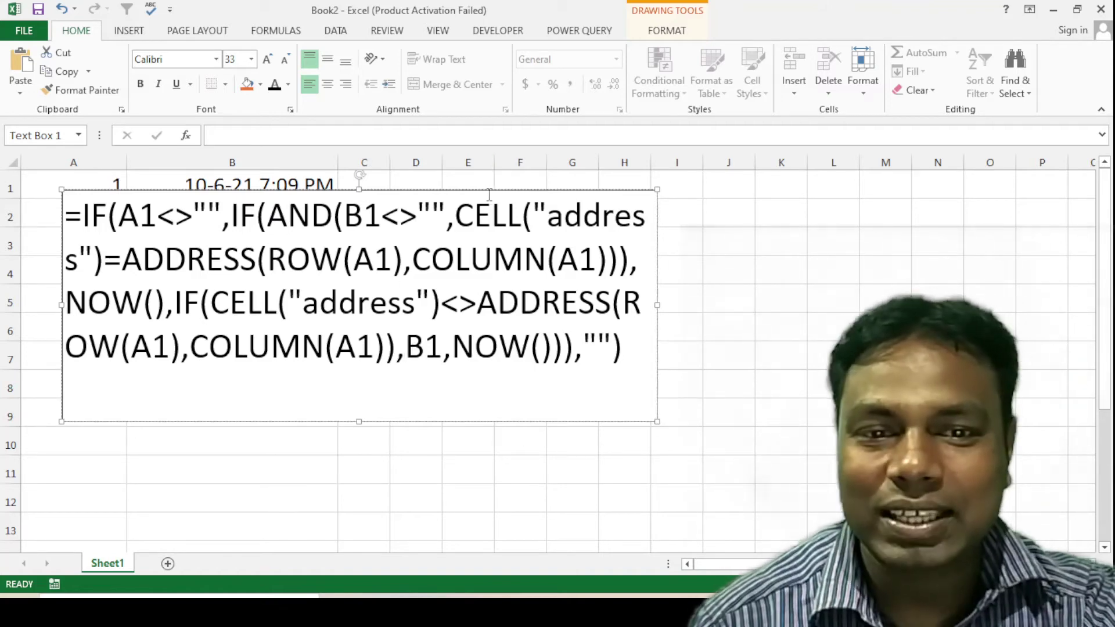
pyautogui.moveTo(494, 191); pyautogui.dragTo(487, 271)
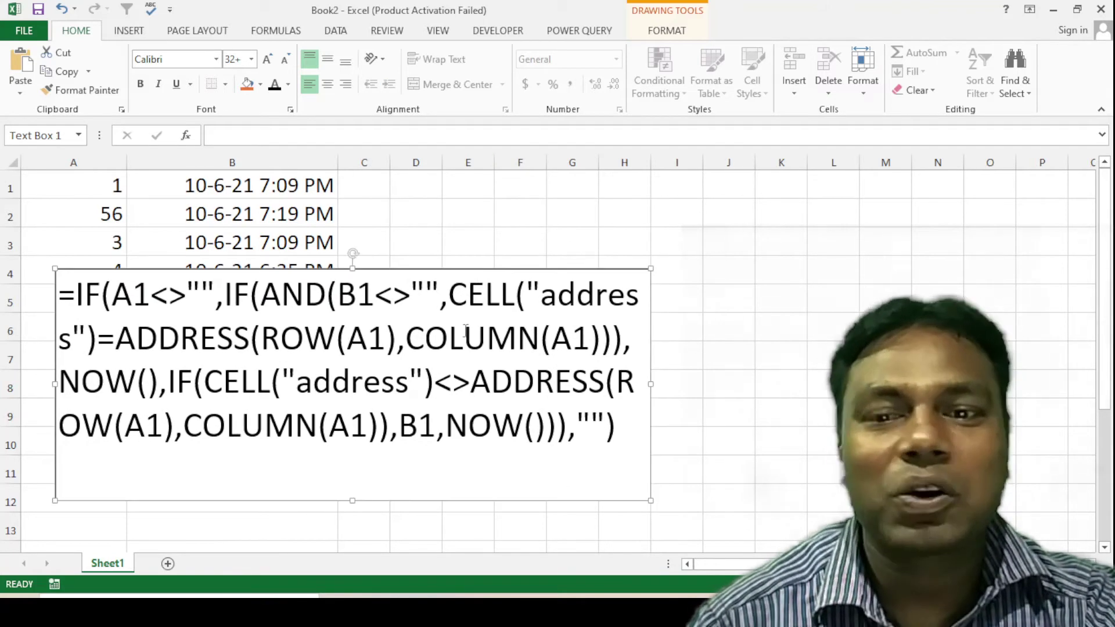
pyautogui.click(271, 188)
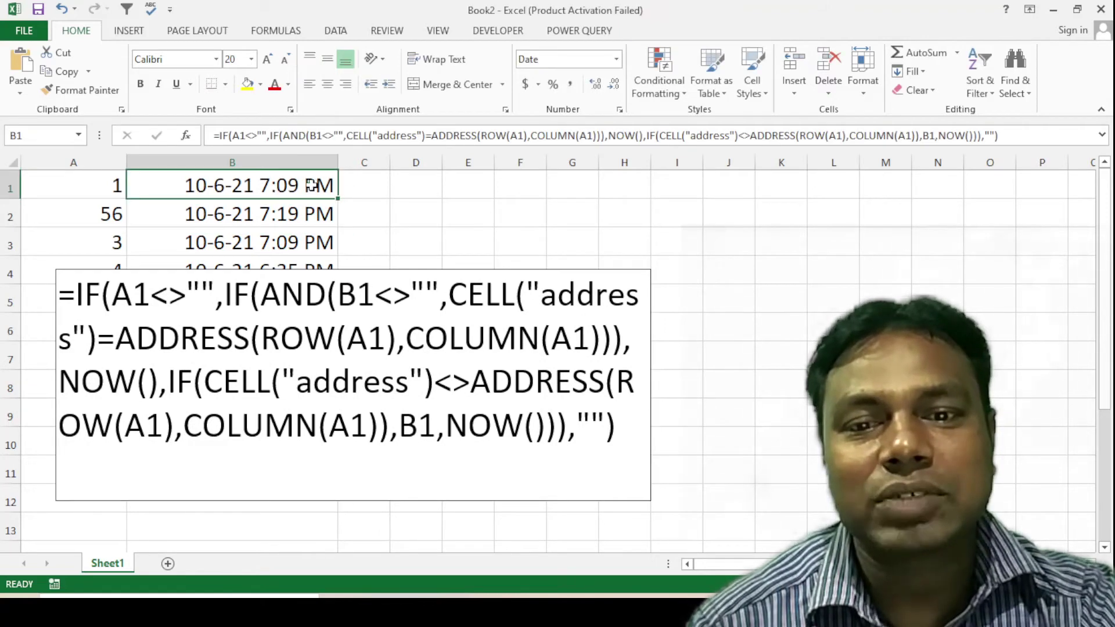
# Copy the IF/AND/CELL("address") timestamp formula from Book2's B1 without changing it
pyautogui.click(211, 135)
pyautogui.moveTo(213, 136); pyautogui.dragTo(1019, 151)
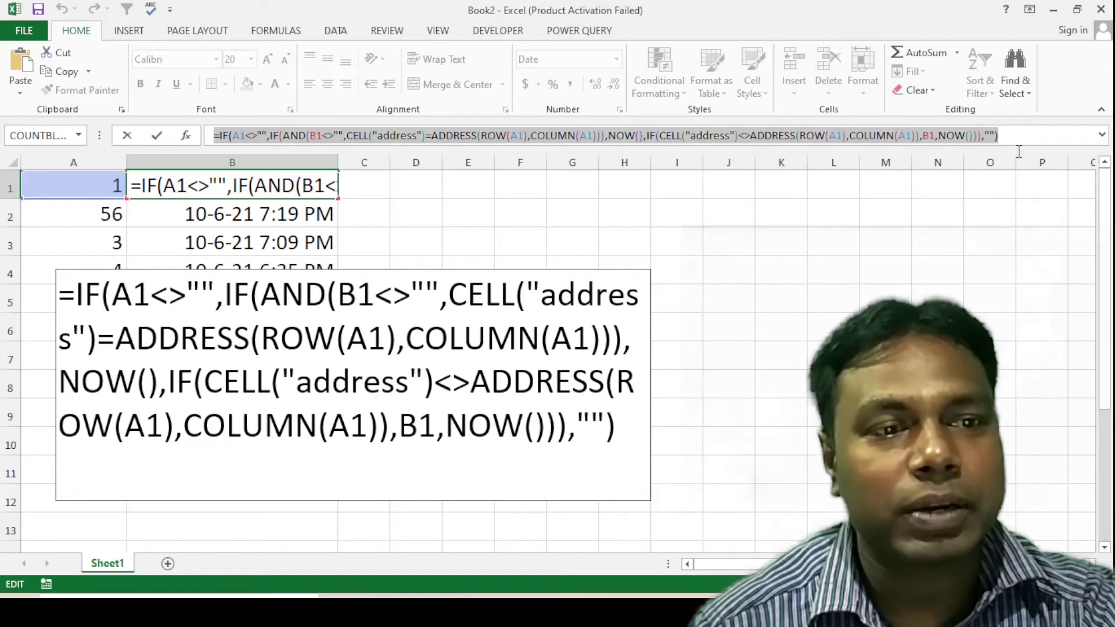
pyautogui.rightClick(763, 135)
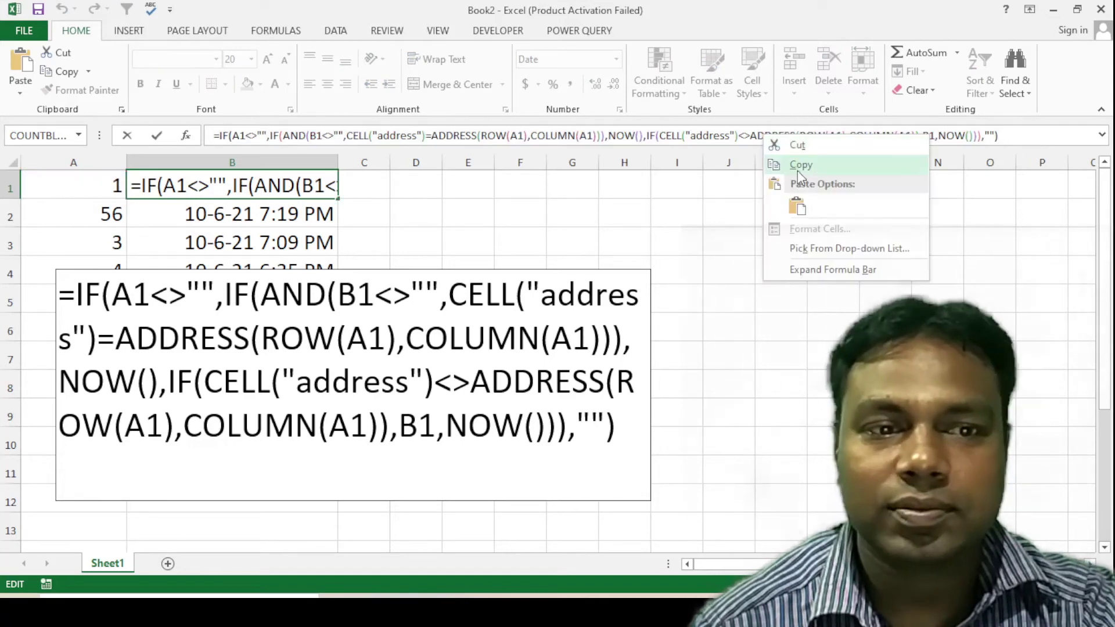
pyautogui.click(800, 166)
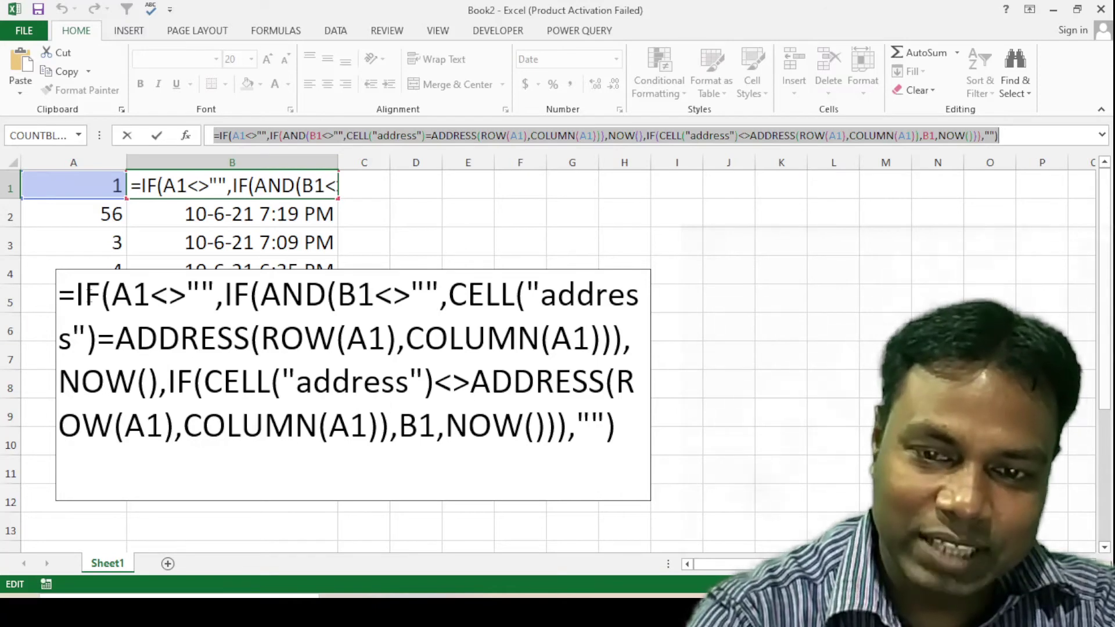
pyautogui.hotkey('ctrl', 'Return')
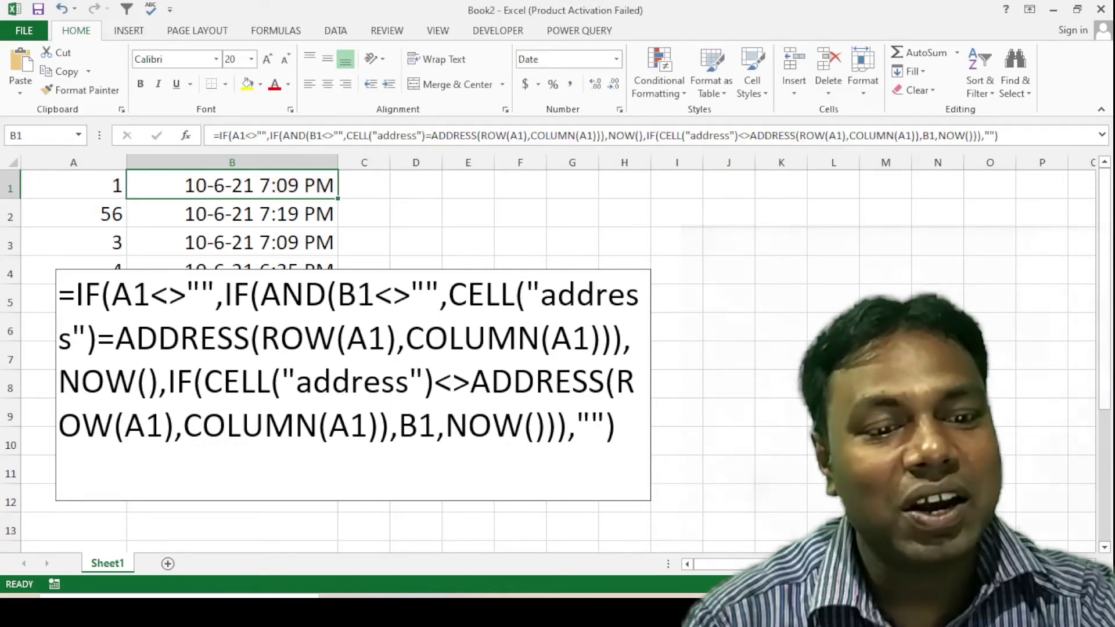
# Paste the timestamp formula into B1 of Book4 and commit it
pyautogui.click(755, 612)
pyautogui.click(1039, 523)
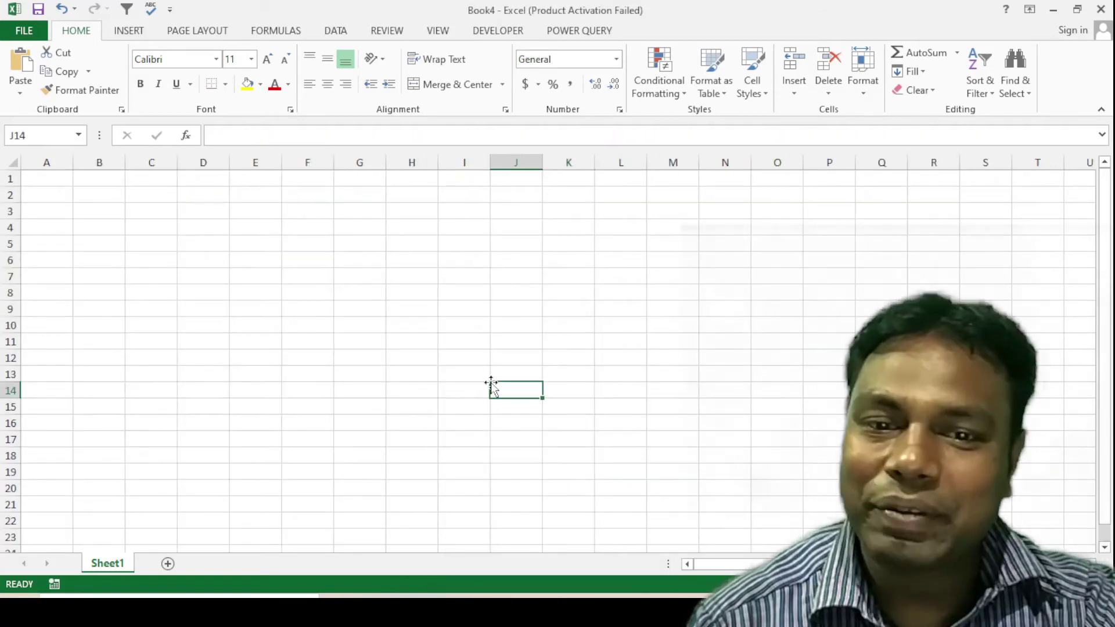
pyautogui.click(91, 178)
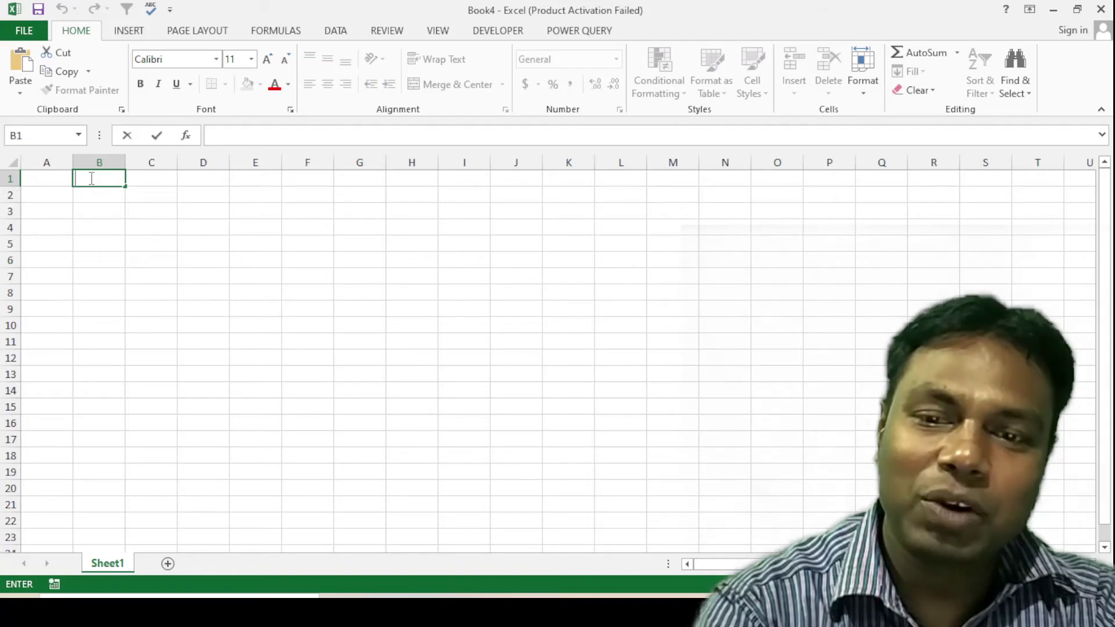
pyautogui.hotkey('ctrl', 'v')
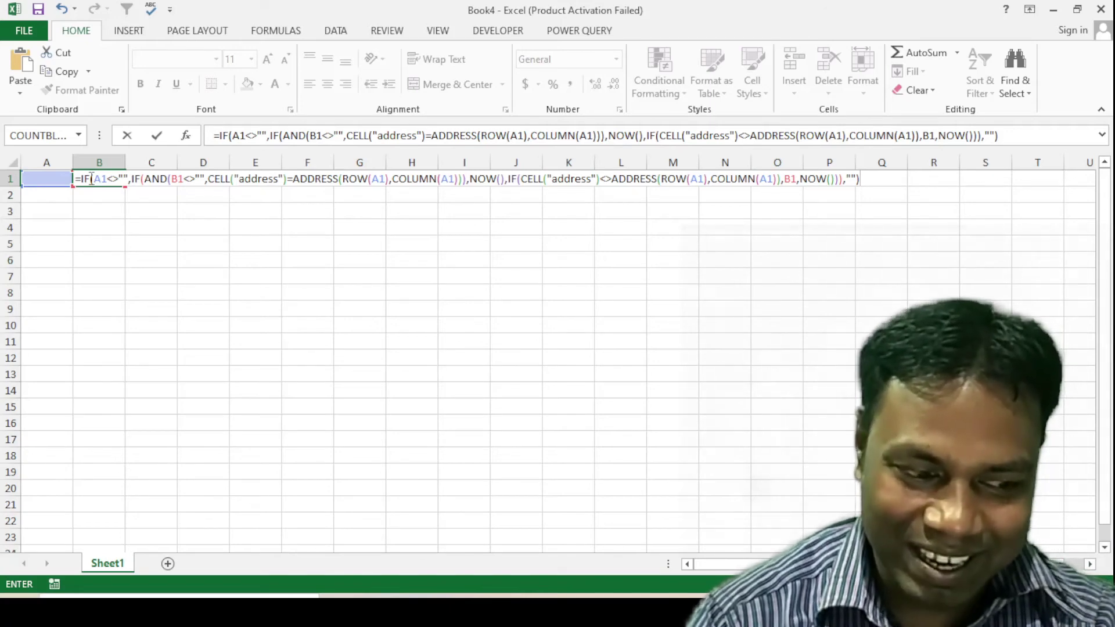
pyautogui.hotkey('ctrl', 'Return')
pyautogui.press('Return')
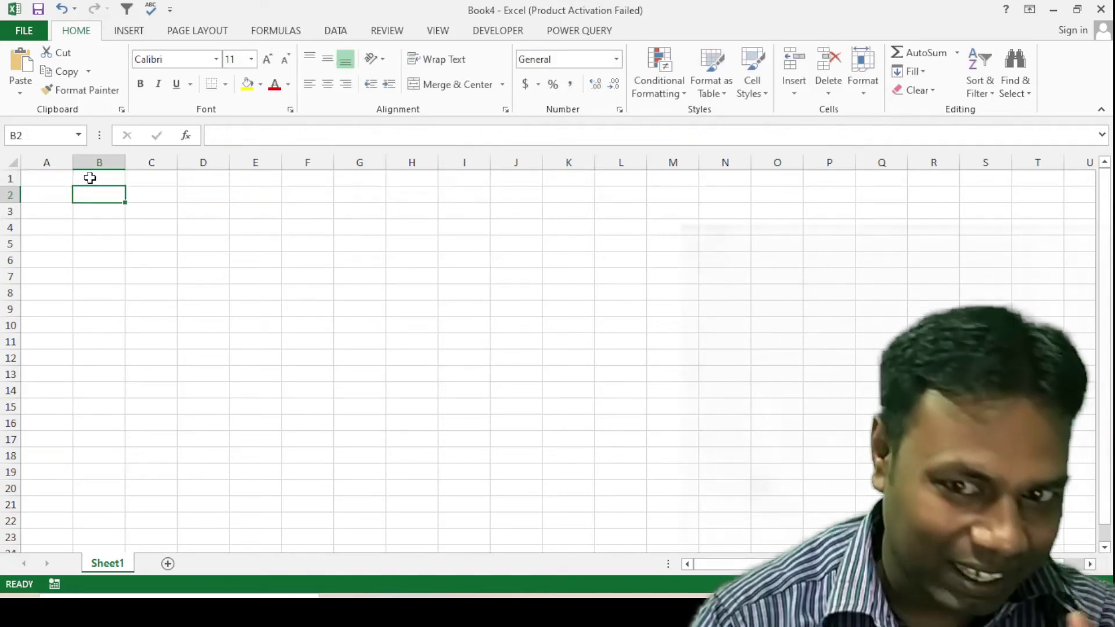
# Enter 1 in A1 to trigger B1's timestamp
pyautogui.click(61, 176)
pyautogui.write('1')
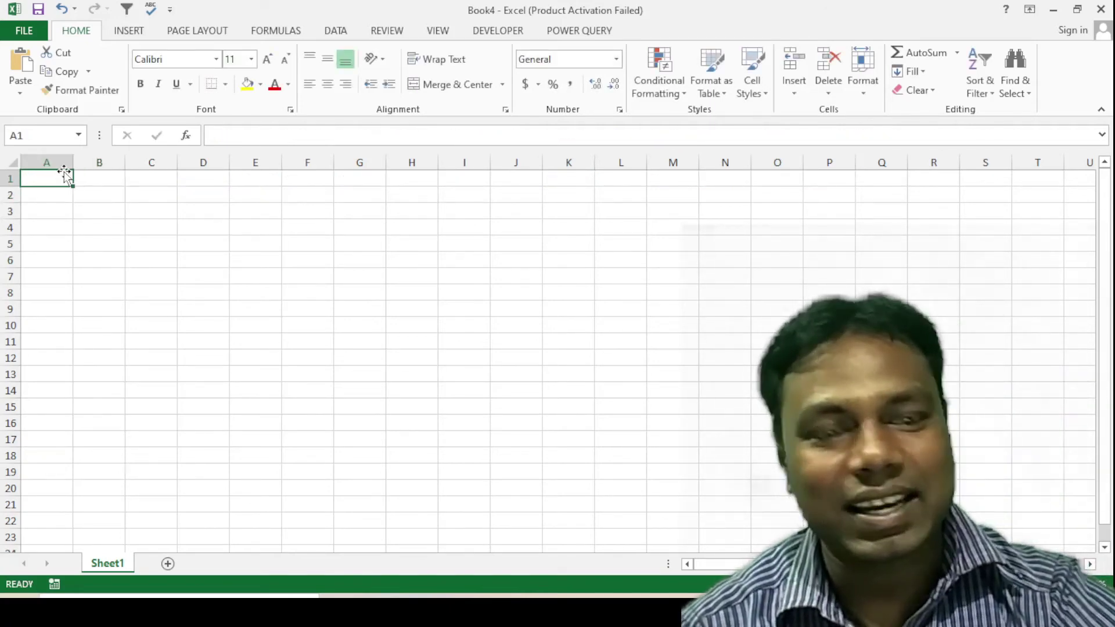
pyautogui.press('Return')
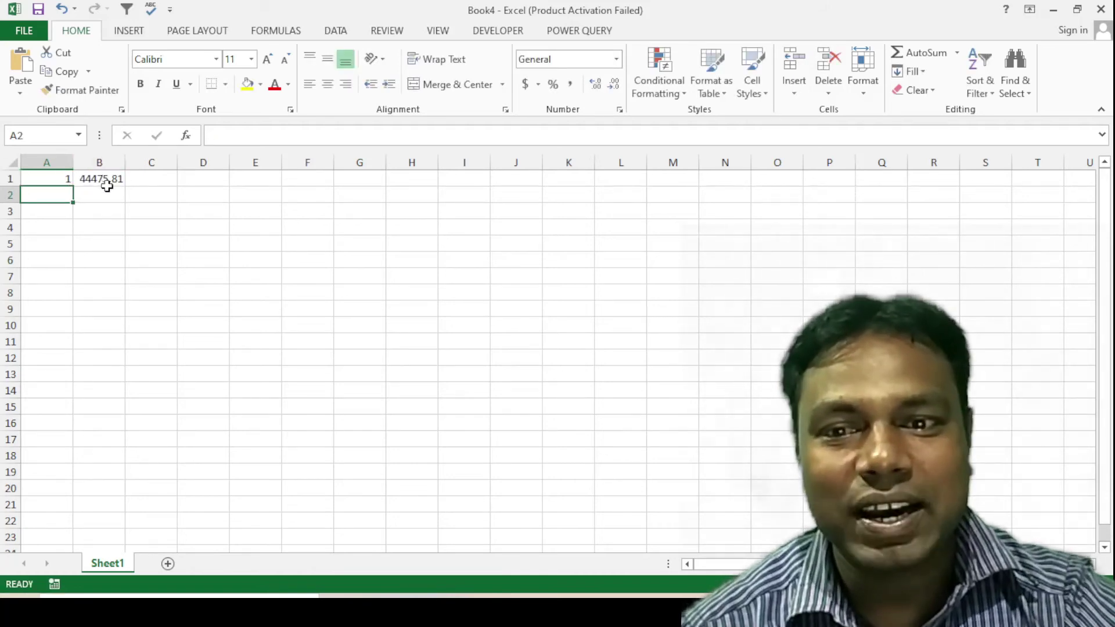
# Format B1 with the 3-14-12 1:30 PM date-time style, showing 10-6-21 7:26 PM
pyautogui.click(110, 179)
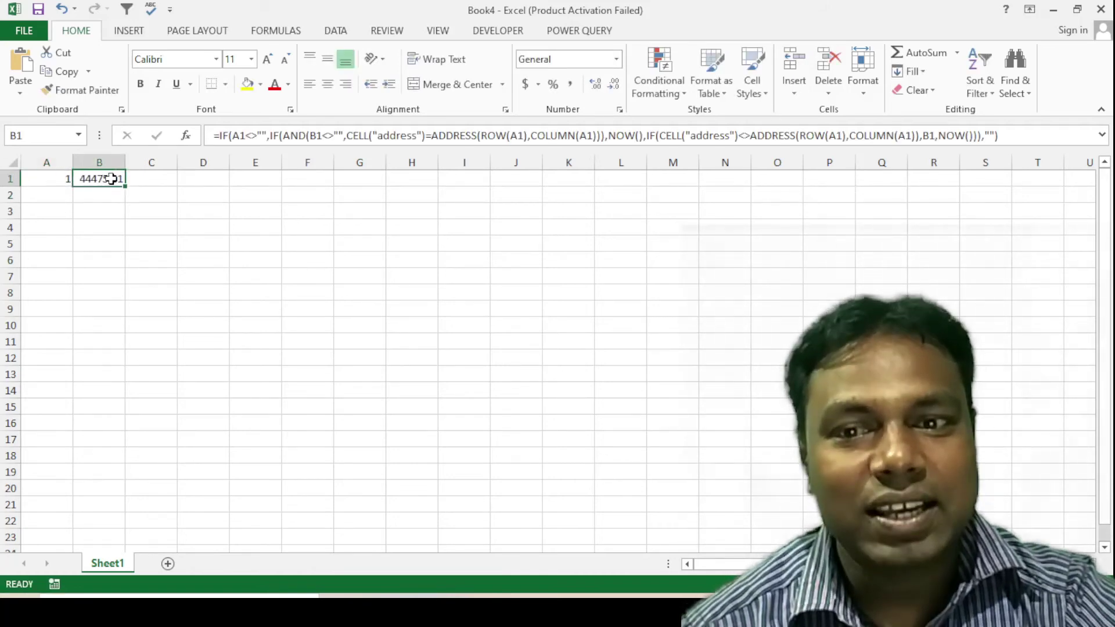
pyautogui.rightClick(112, 180)
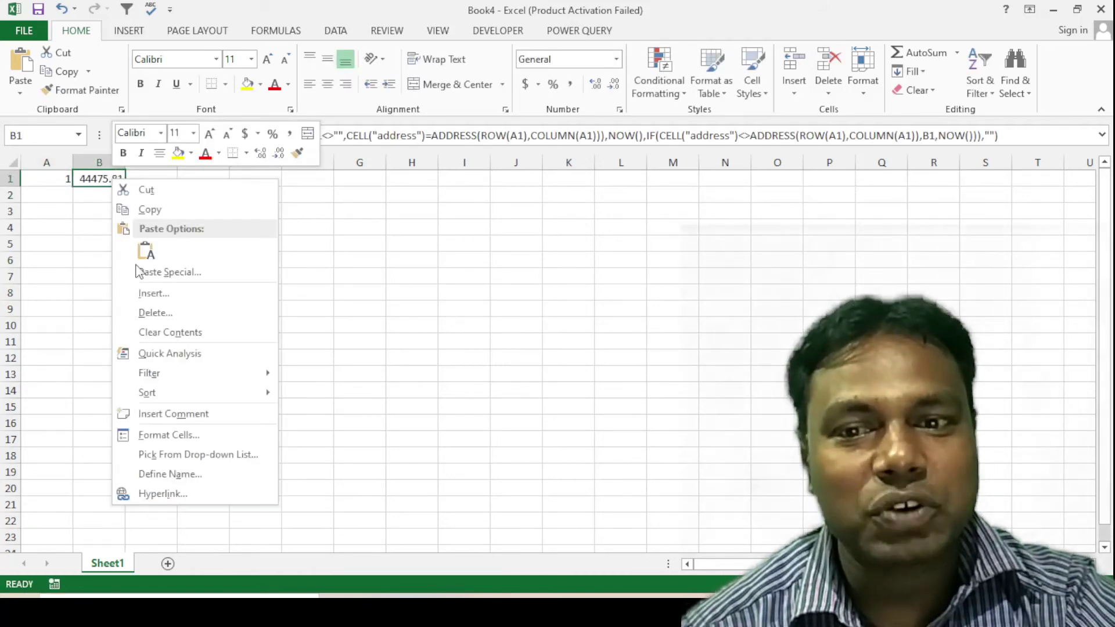
pyautogui.click(179, 437)
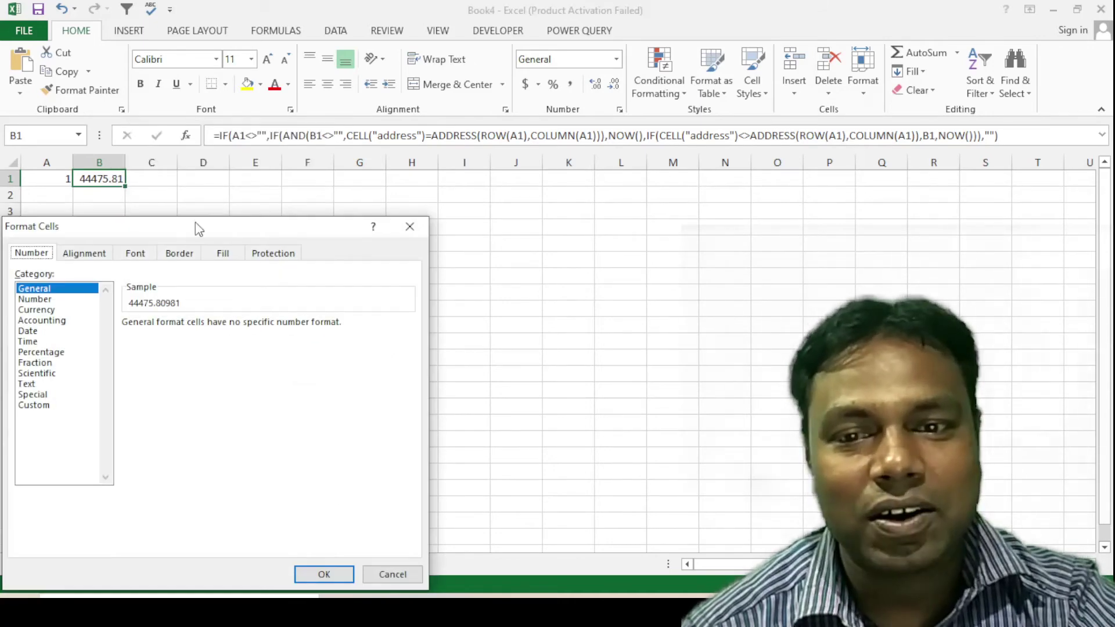
pyautogui.moveTo(195, 226); pyautogui.dragTo(436, 117)
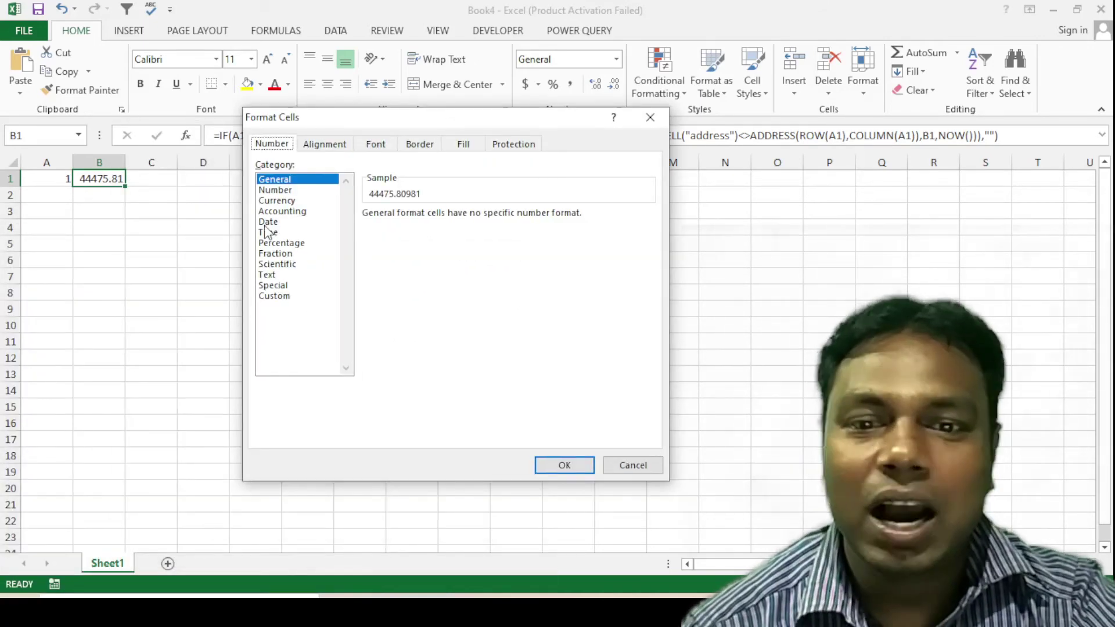
pyautogui.click(268, 223)
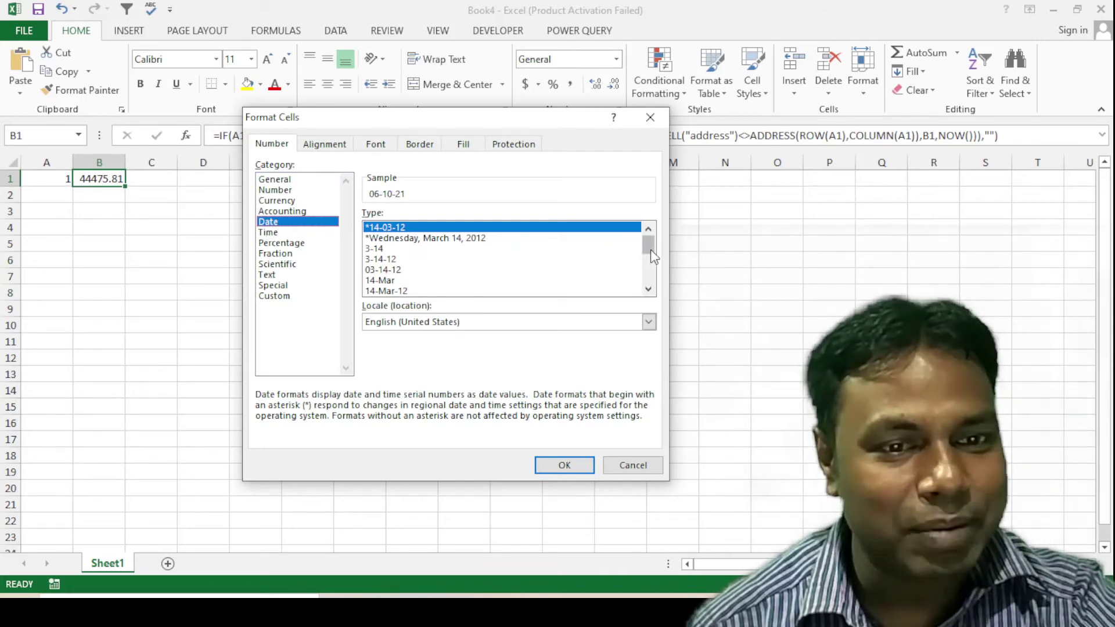
pyautogui.moveTo(651, 250); pyautogui.dragTo(652, 275)
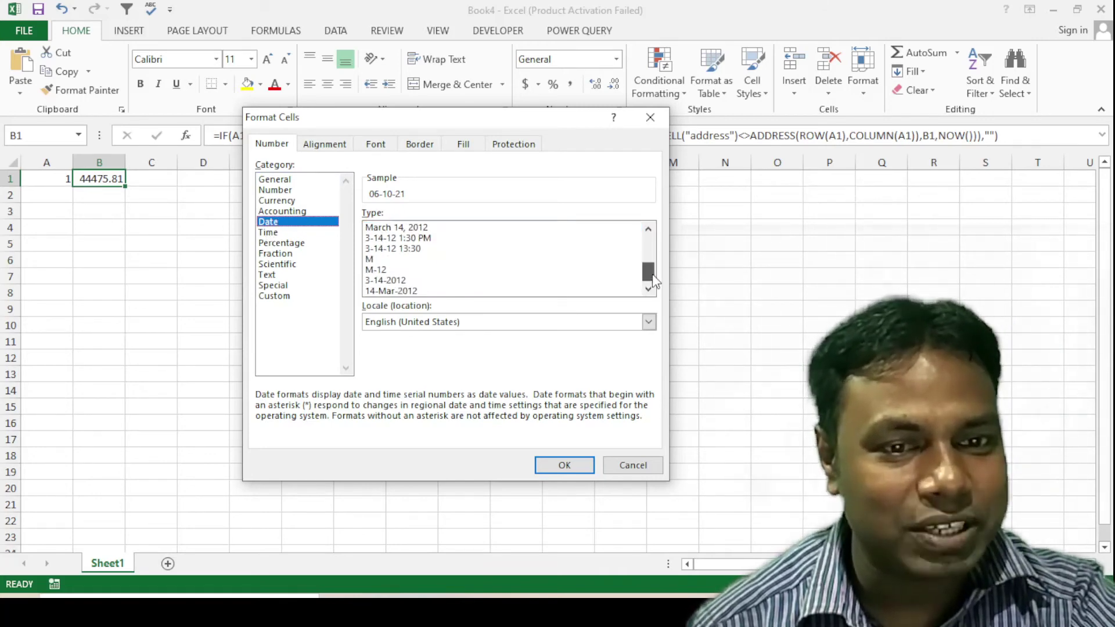
pyautogui.click(402, 239)
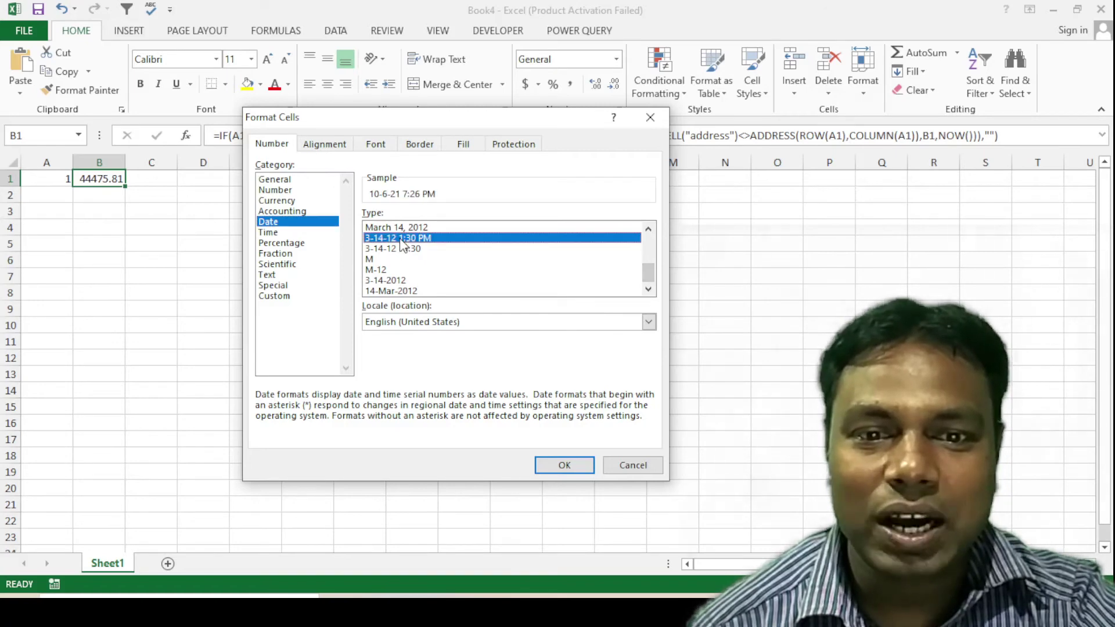
pyautogui.click(571, 465)
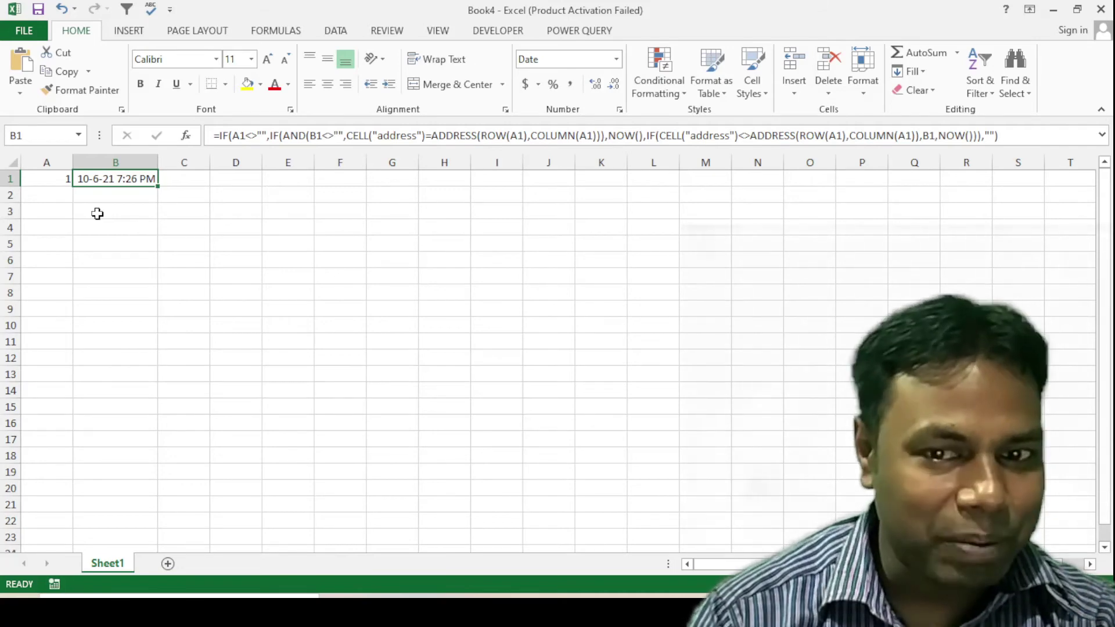
# Set the font size of A1:B33 to 20
pyautogui.click(94, 228)
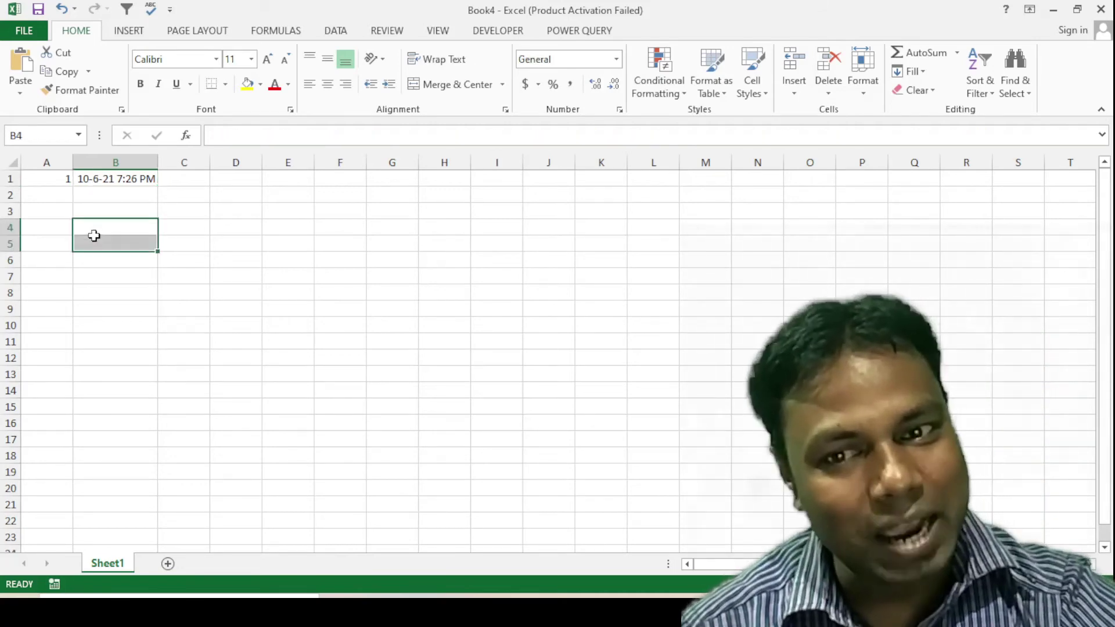
pyautogui.click(129, 179)
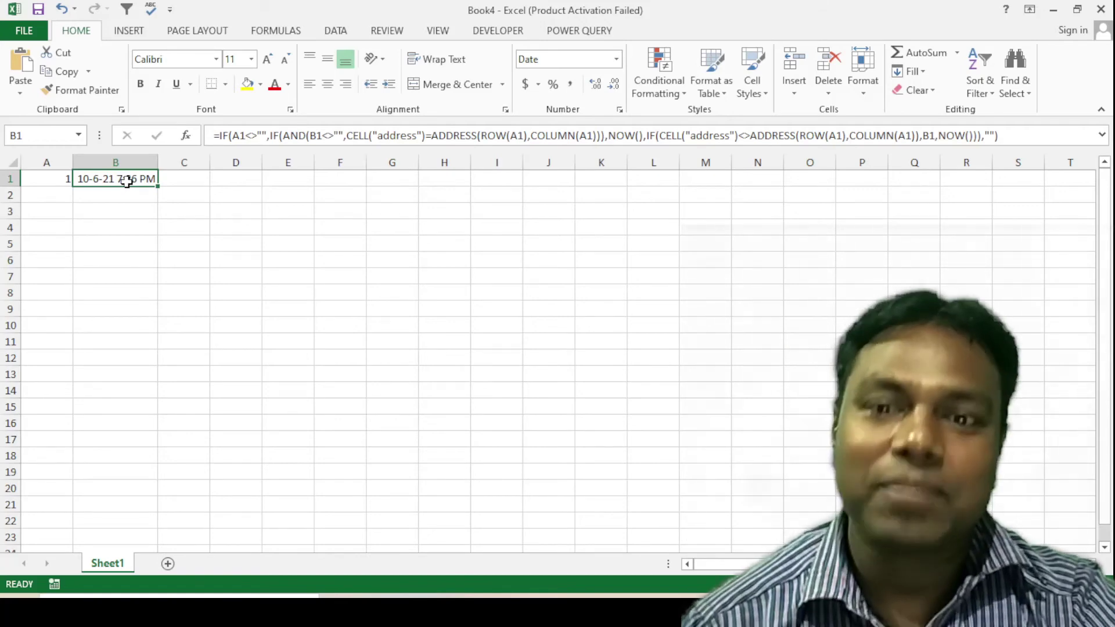
pyautogui.moveTo(52, 186)
pyautogui.mouseDown()
pyautogui.moveTo(83, 564)
pyautogui.moveTo(110, 558)
pyautogui.mouseUp()
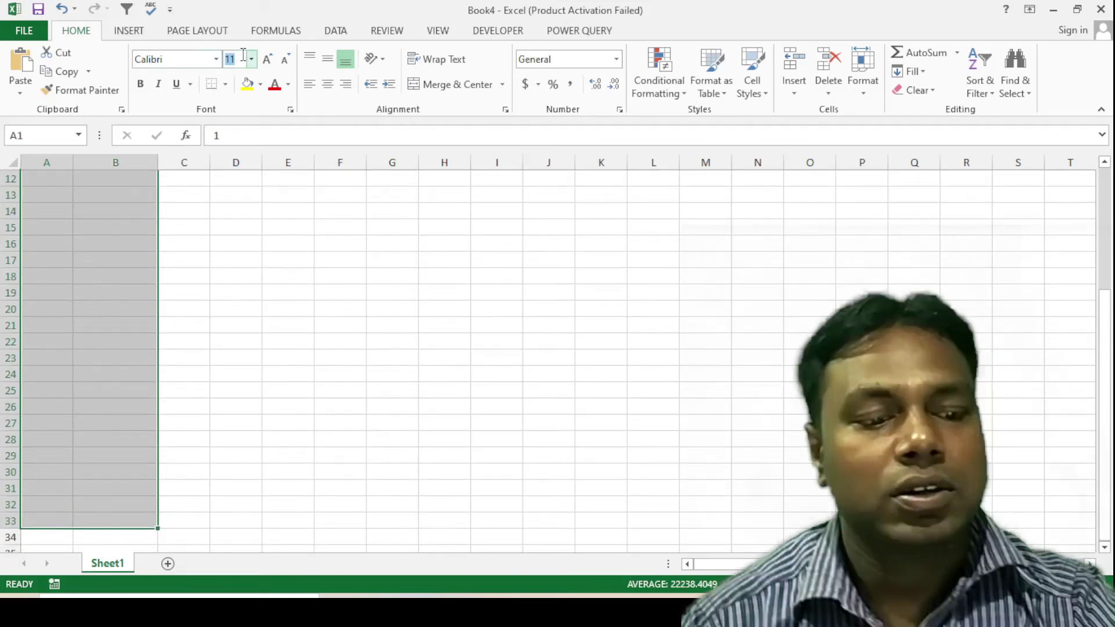
pyautogui.write('20')
pyautogui.press('Return')
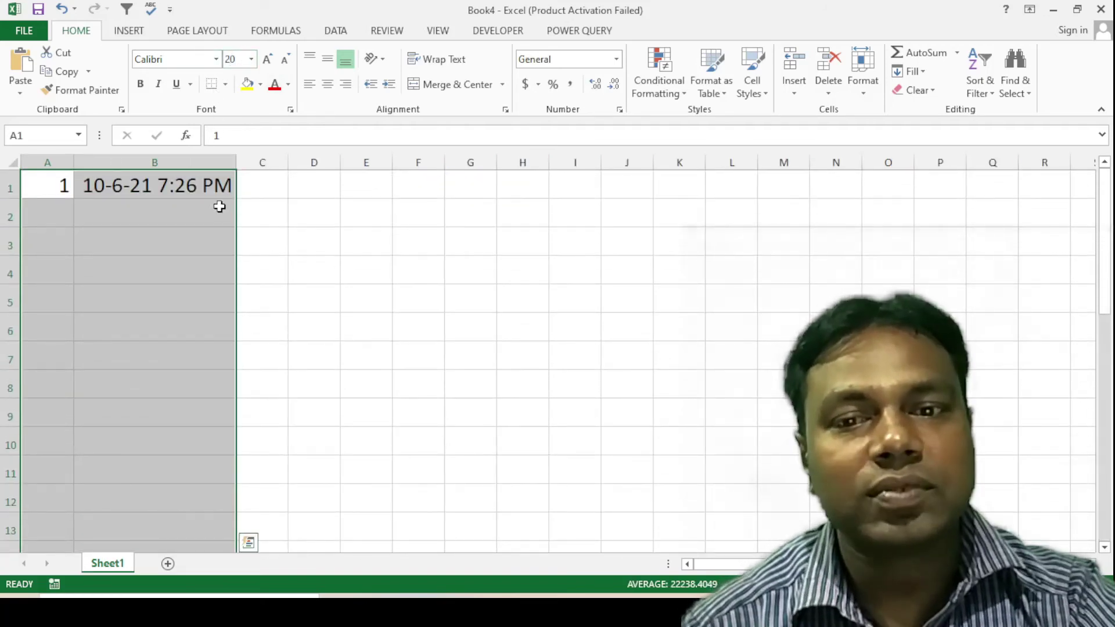
# Widen column B and fill B1's timestamp formula down to B31
pyautogui.moveTo(236, 164); pyautogui.dragTo(282, 173)
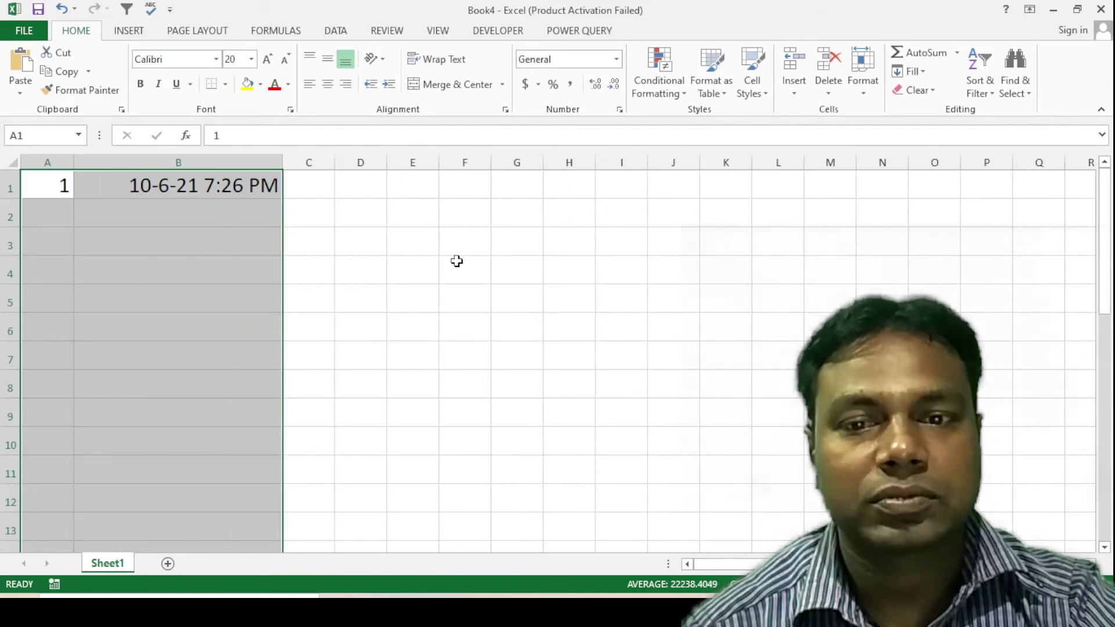
pyautogui.click(477, 266)
pyautogui.click(249, 183)
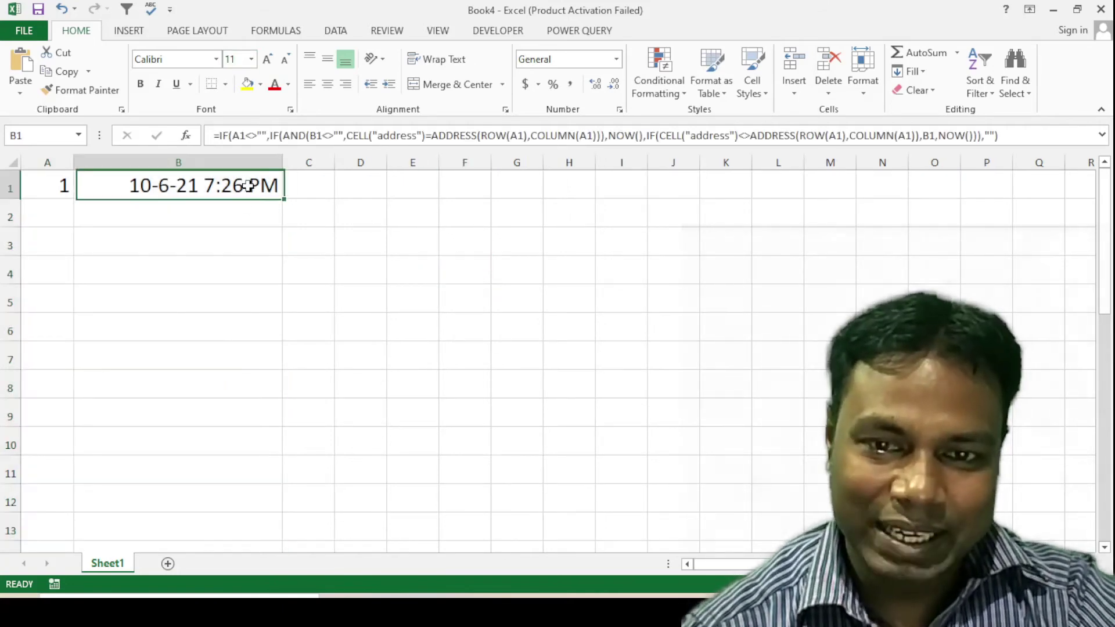
pyautogui.moveTo(282, 199); pyautogui.dragTo(257, 508)
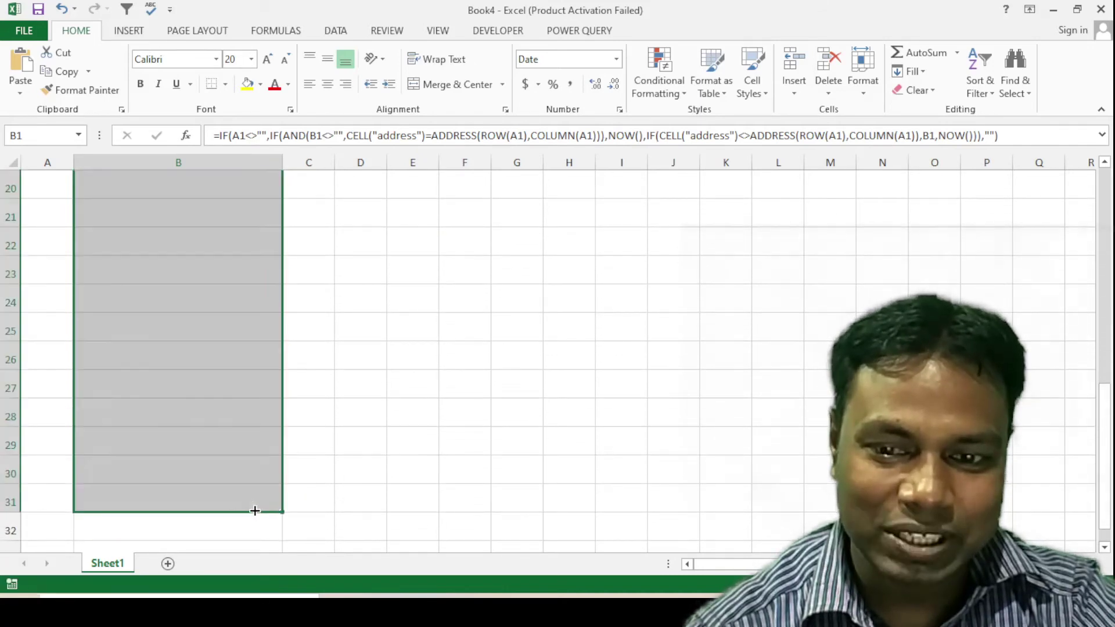
pyautogui.click(339, 331)
pyautogui.scroll(5, 313, 395)
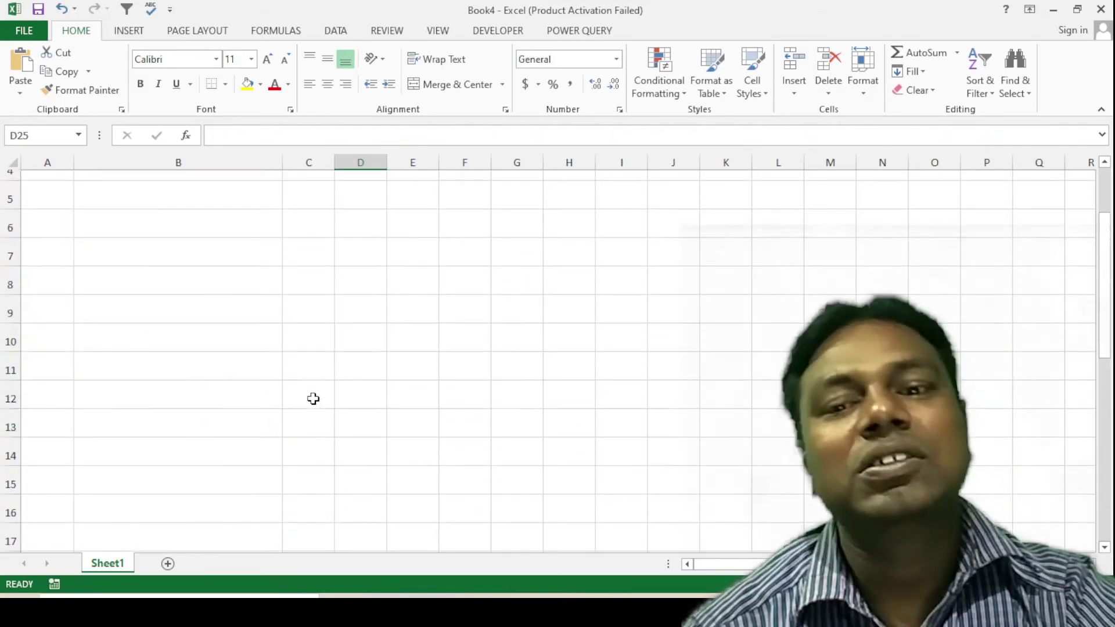
pyautogui.scroll(2, 232, 325)
pyautogui.click(203, 241)
pyautogui.click(179, 386)
pyautogui.click(179, 500)
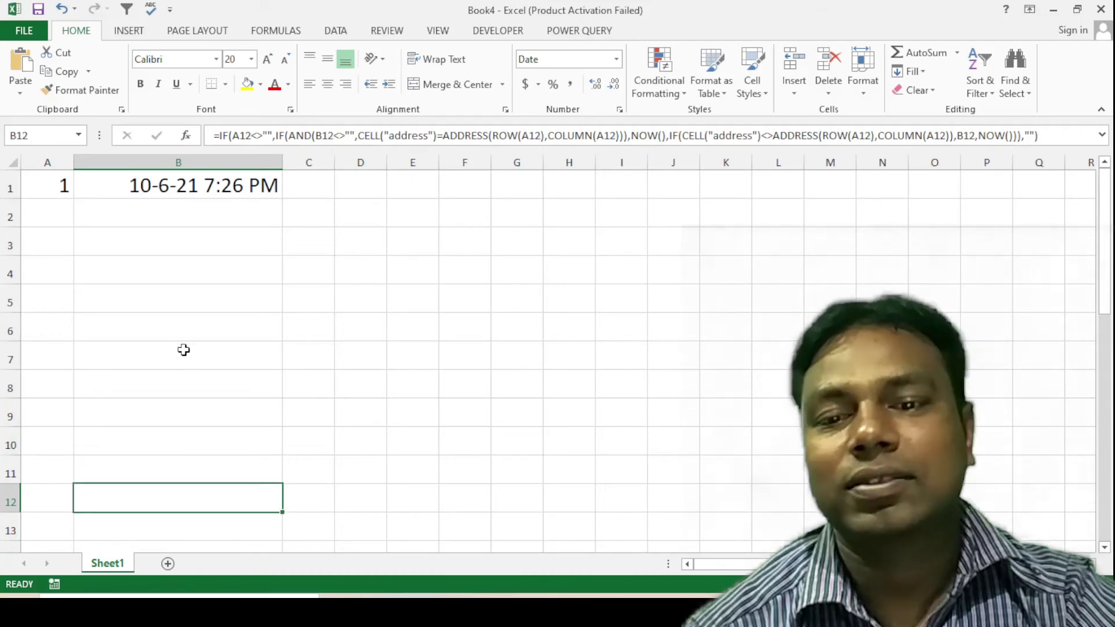
pyautogui.moveTo(178, 299); pyautogui.dragTo(178, 270)
pyautogui.click(203, 241)
pyautogui.click(325, 293)
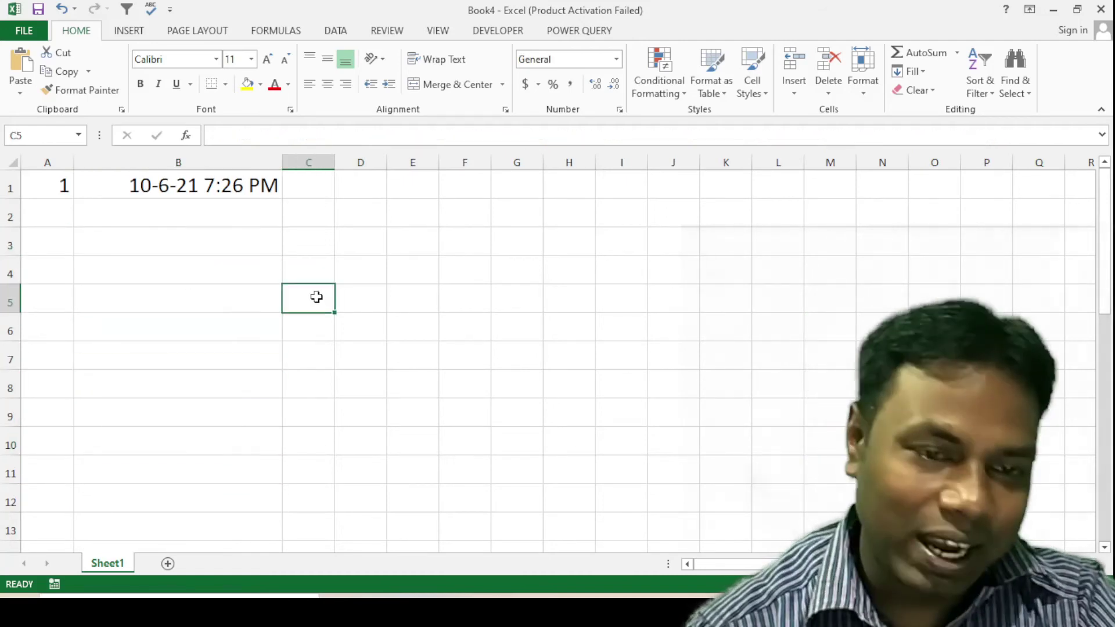
pyautogui.click(182, 238)
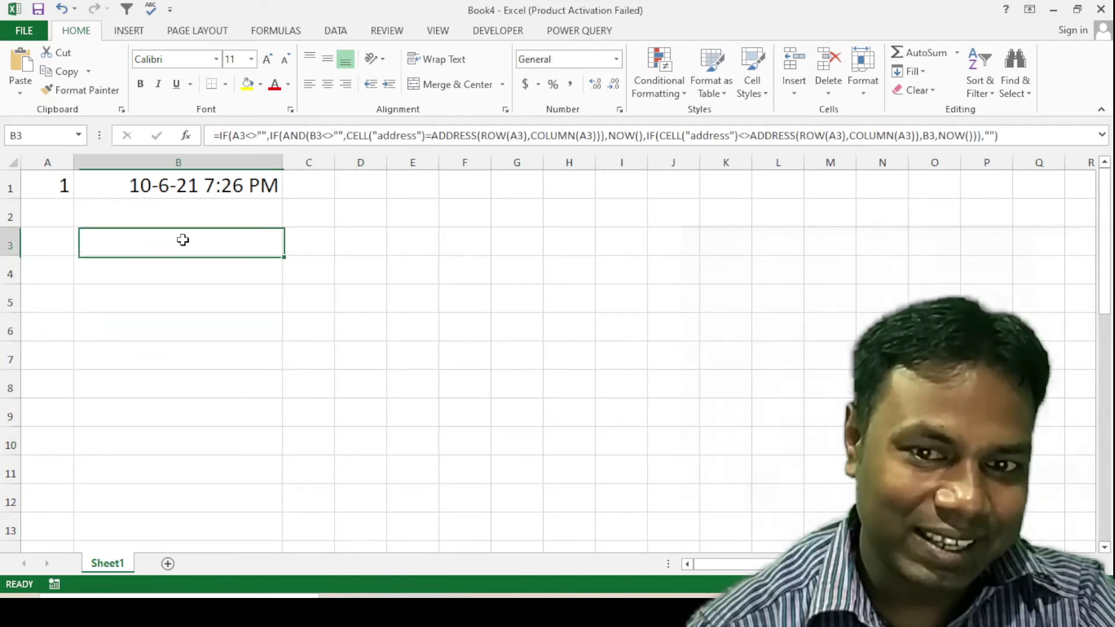
pyautogui.click(336, 289)
pyautogui.click(50, 209)
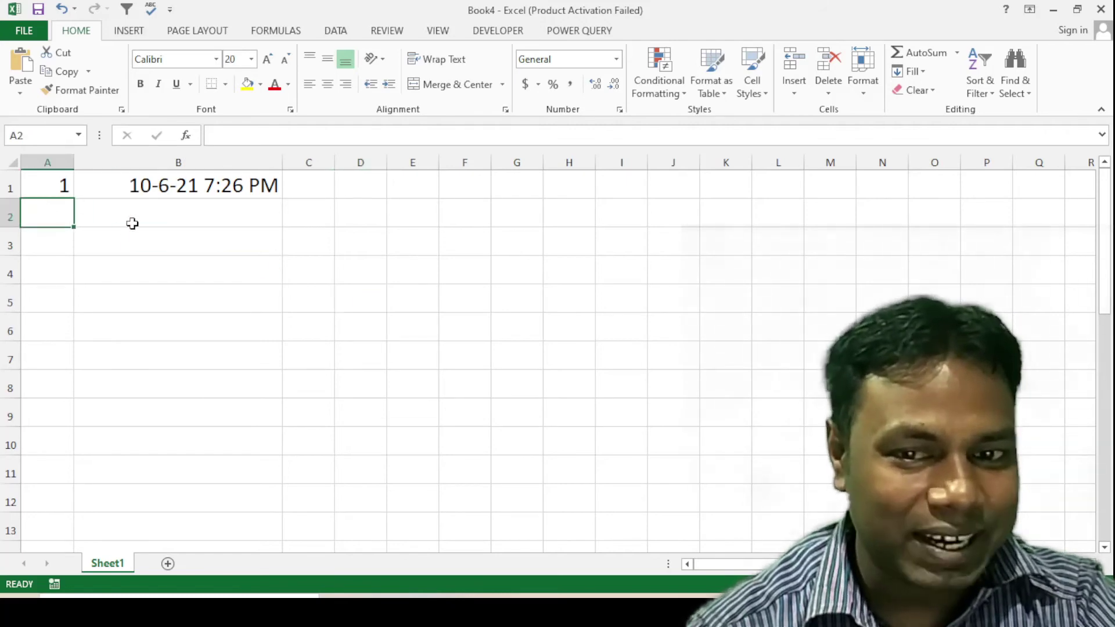
pyautogui.click(172, 213)
pyautogui.click(226, 352)
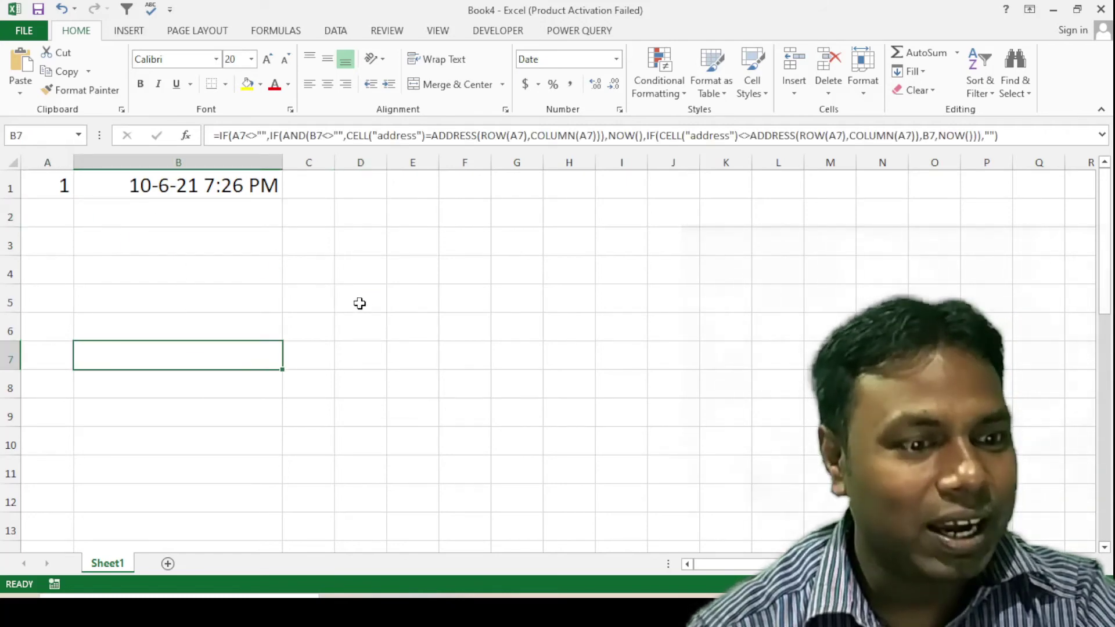
pyautogui.click(277, 286)
pyautogui.click(45, 225)
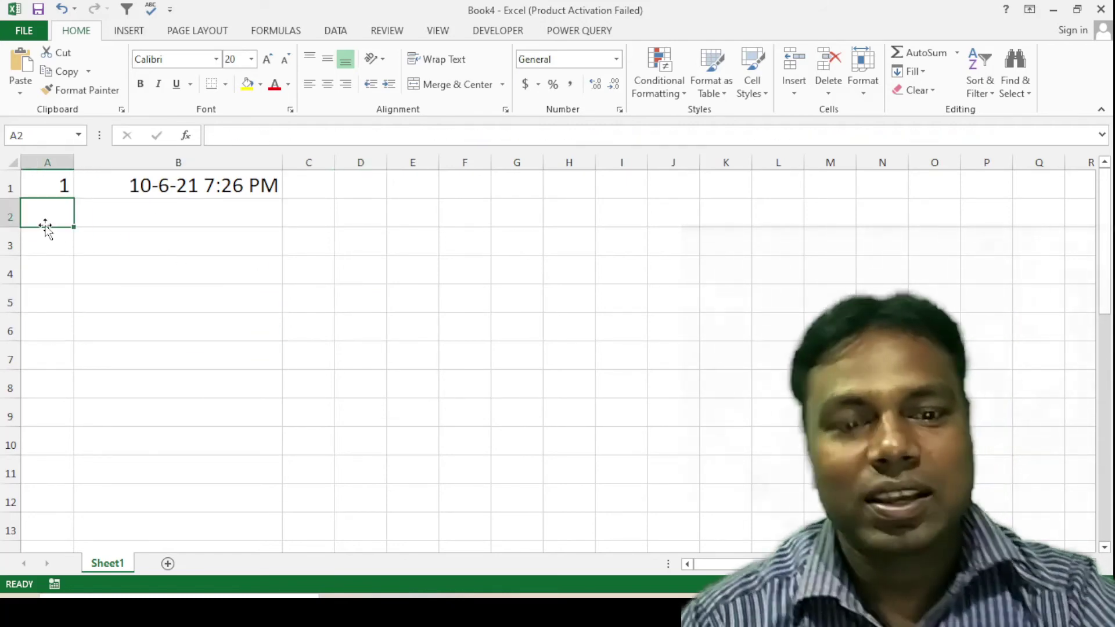
# Enter 2, 36 and 56 in A2:A4, each stamped 10-6-21 7:27 PM in column B
pyautogui.write('2')
pyautogui.press('Return')
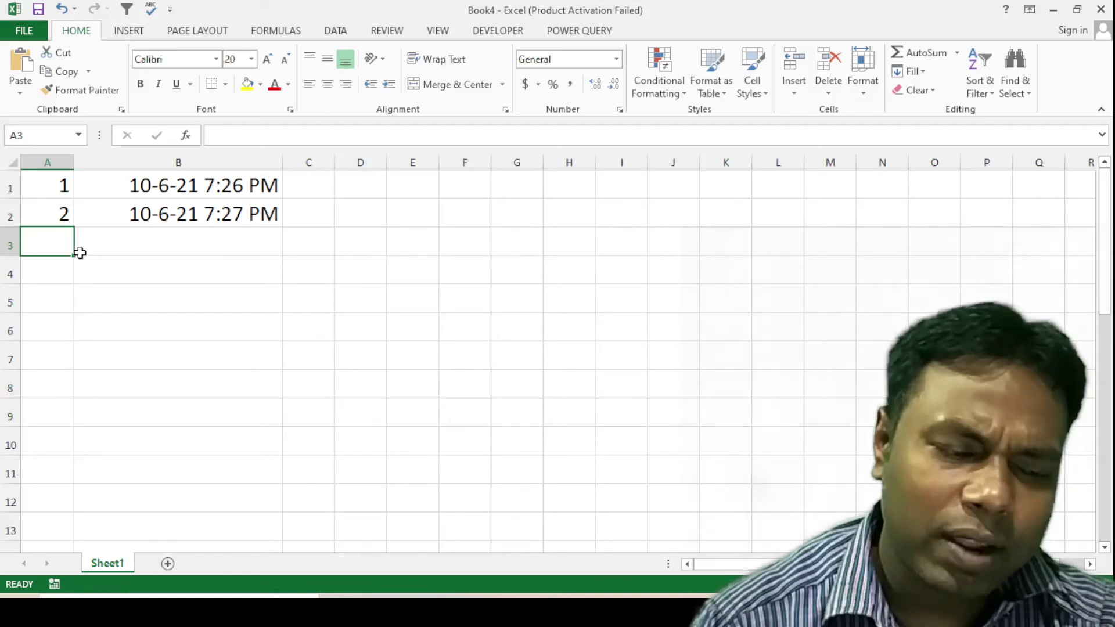
pyautogui.write('36')
pyautogui.press('Return')
pyautogui.write('5')
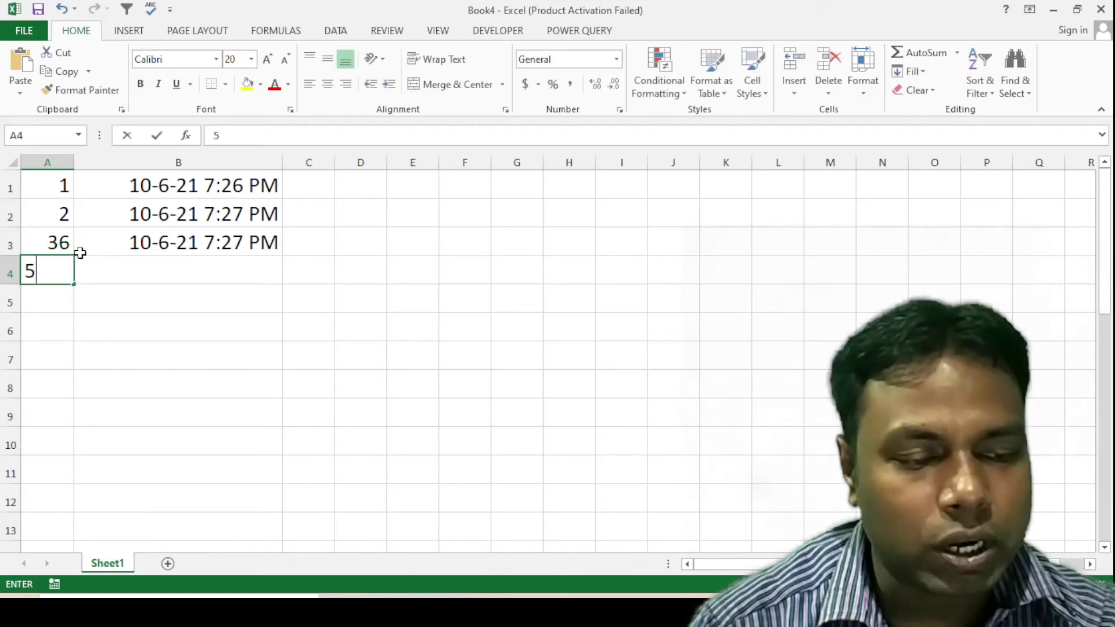
pyautogui.write('6')
pyautogui.press('Return')
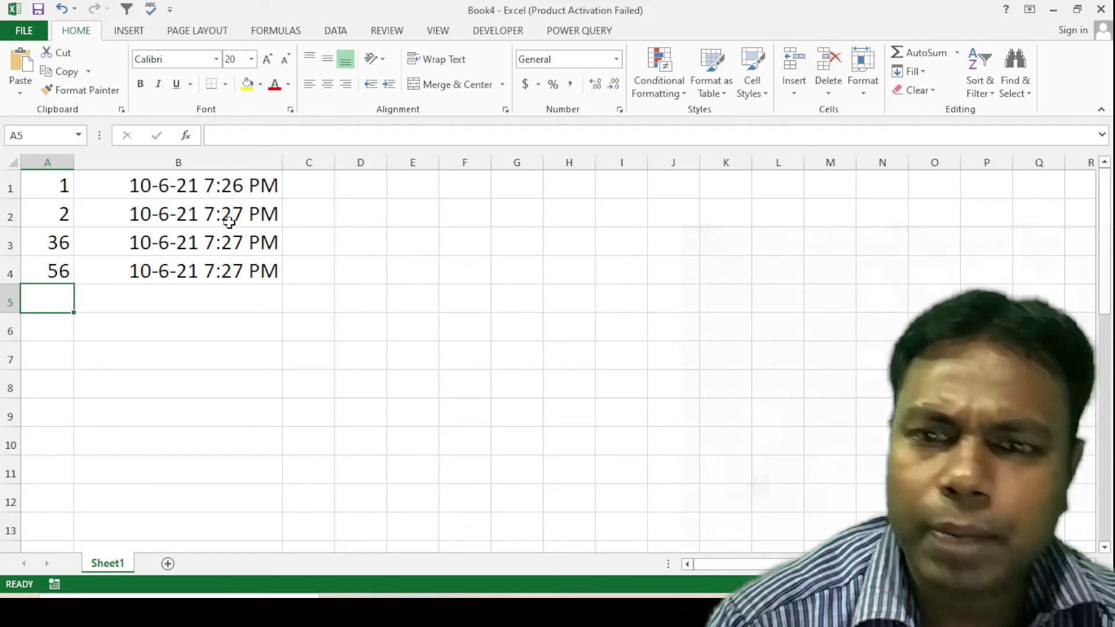
# Change A1 to 562 and A3 to 596, refreshing B1 and B3 to 7:27 and 7:28 PM
pyautogui.click(52, 187)
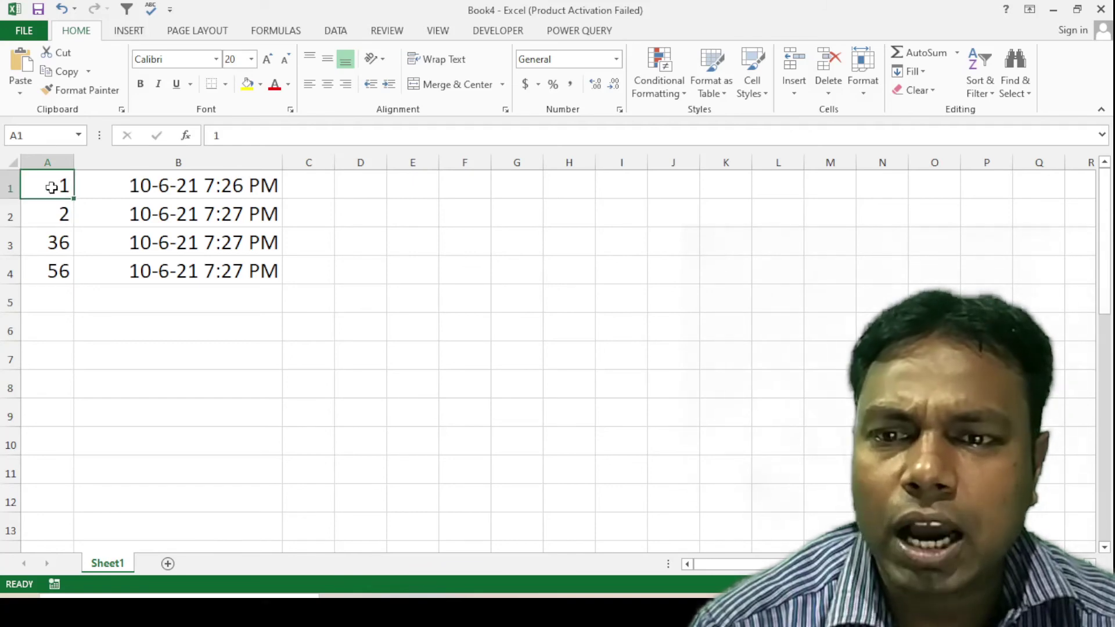
pyautogui.write('562')
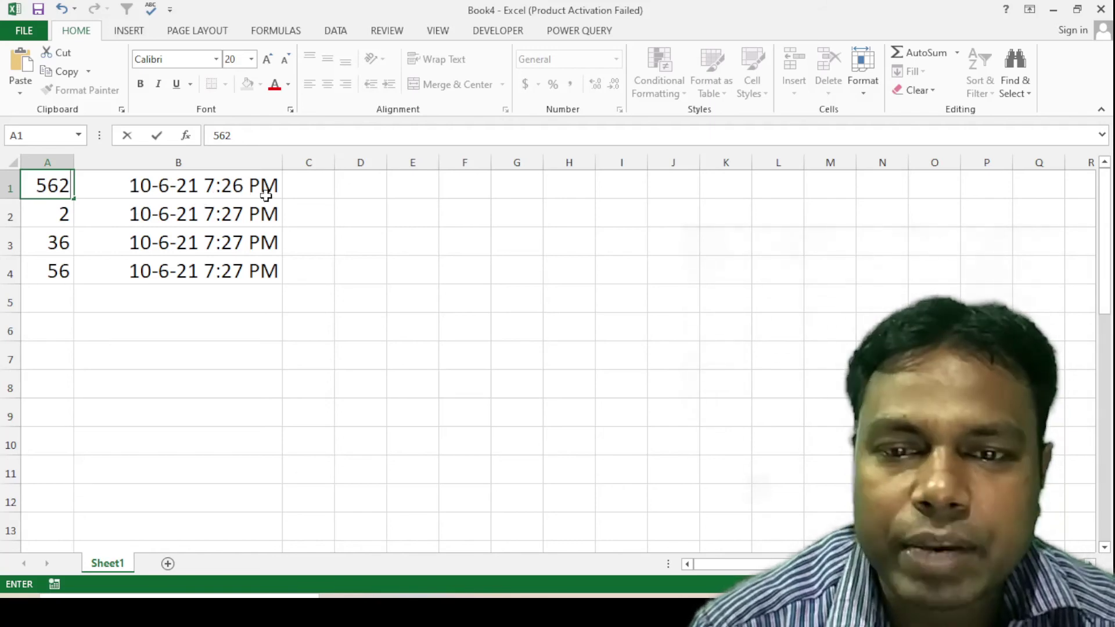
pyautogui.press('Return')
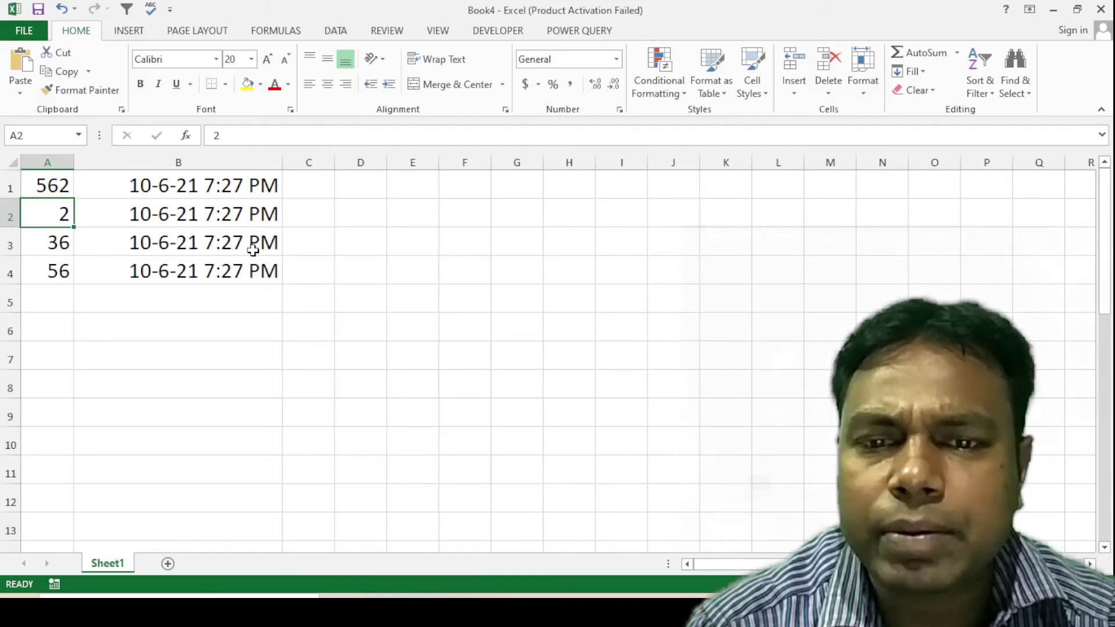
pyautogui.click(62, 248)
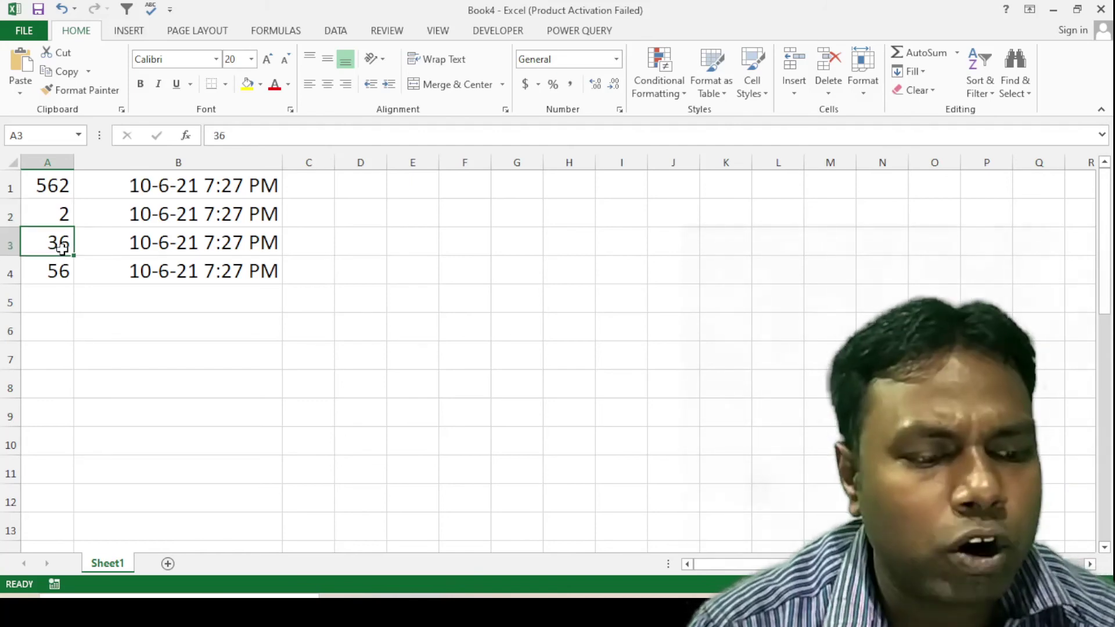
pyautogui.write('59')
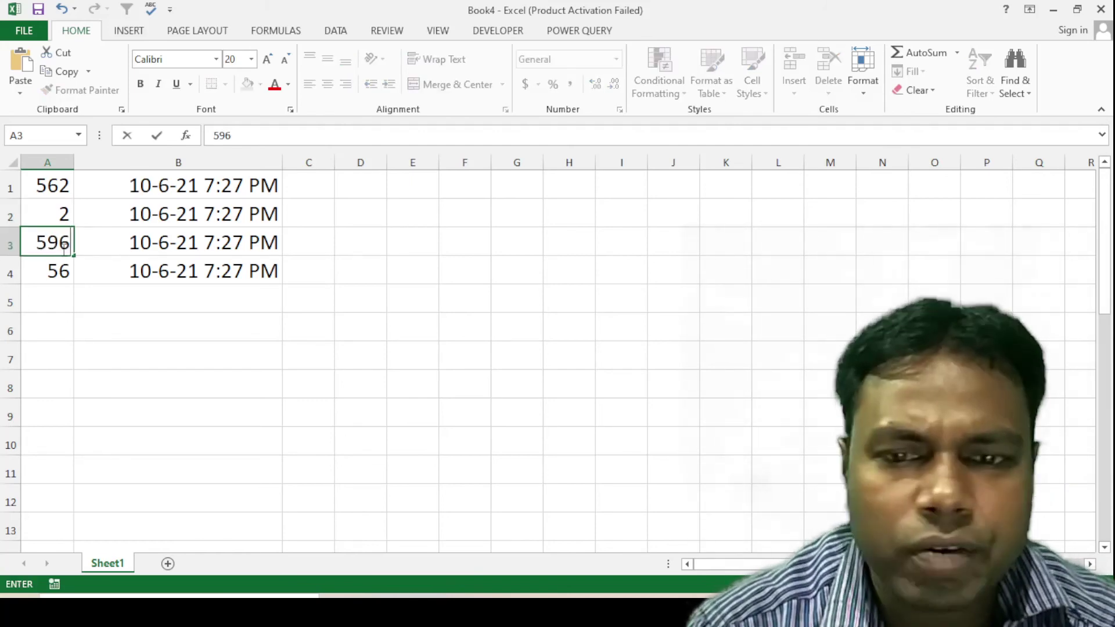
pyautogui.press('Return')
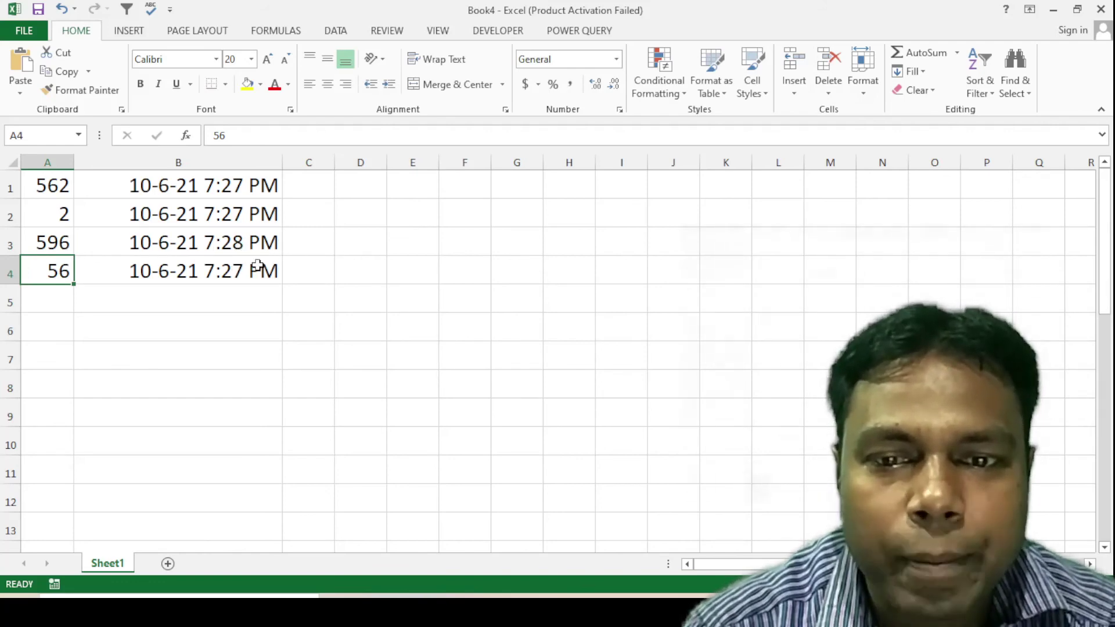
pyautogui.click(251, 329)
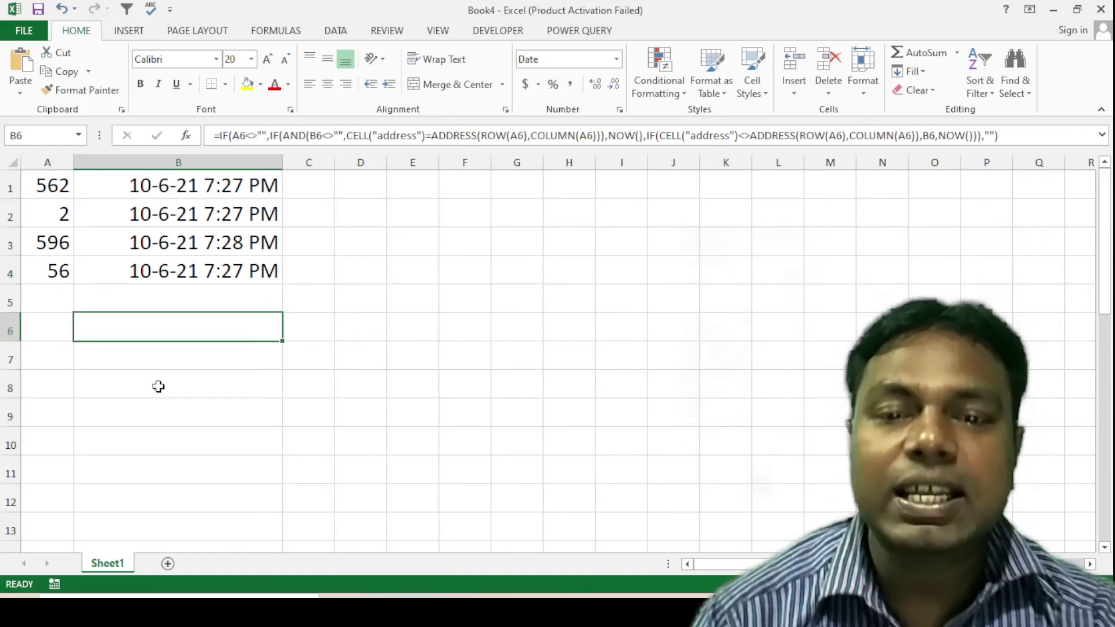
pyautogui.moveTo(331, 346); pyautogui.dragTo(332, 341)
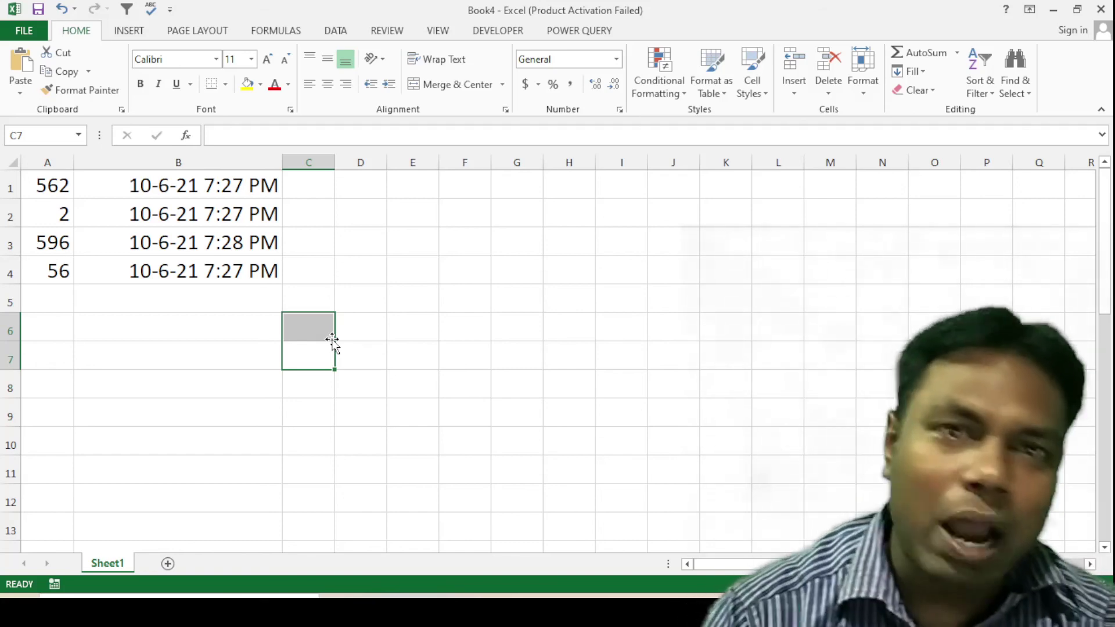
pyautogui.click(180, 329)
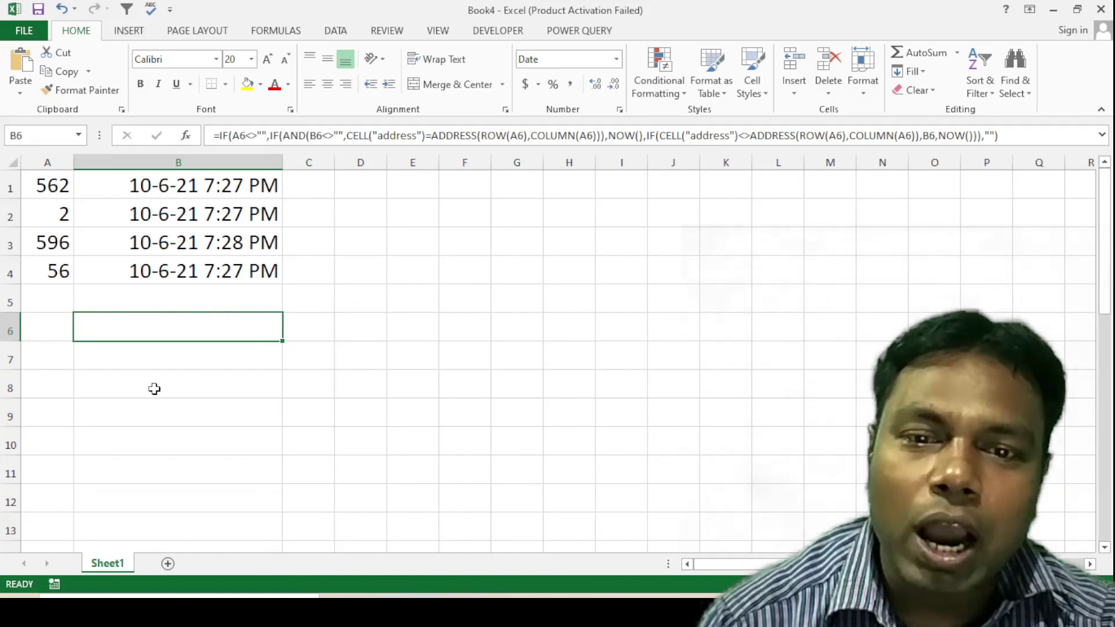
pyautogui.click(177, 392)
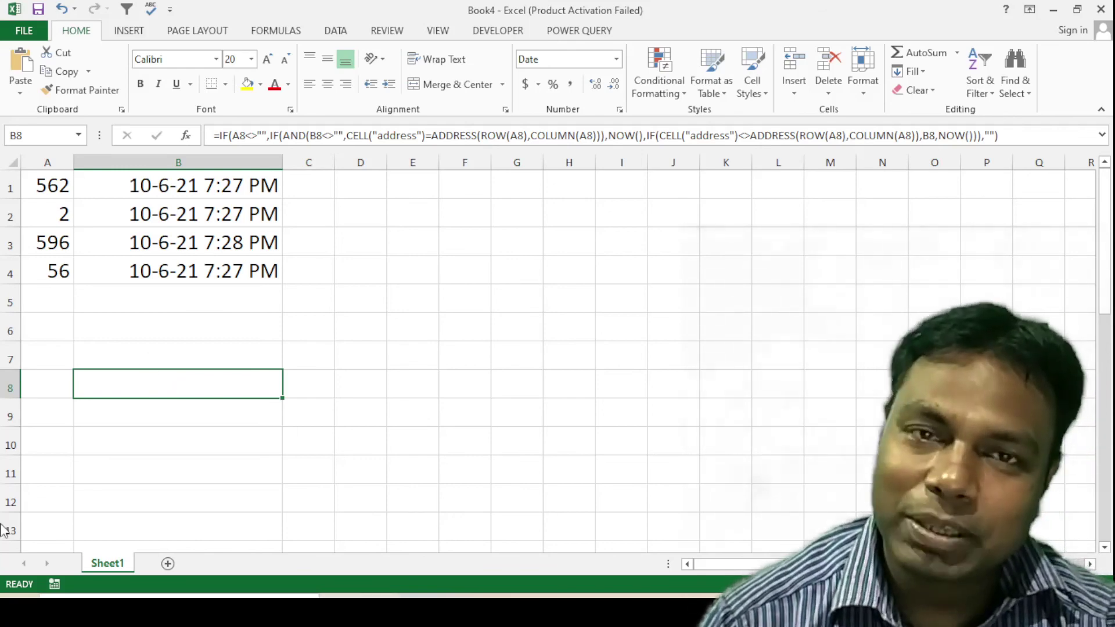
pyautogui.click(495, 283)
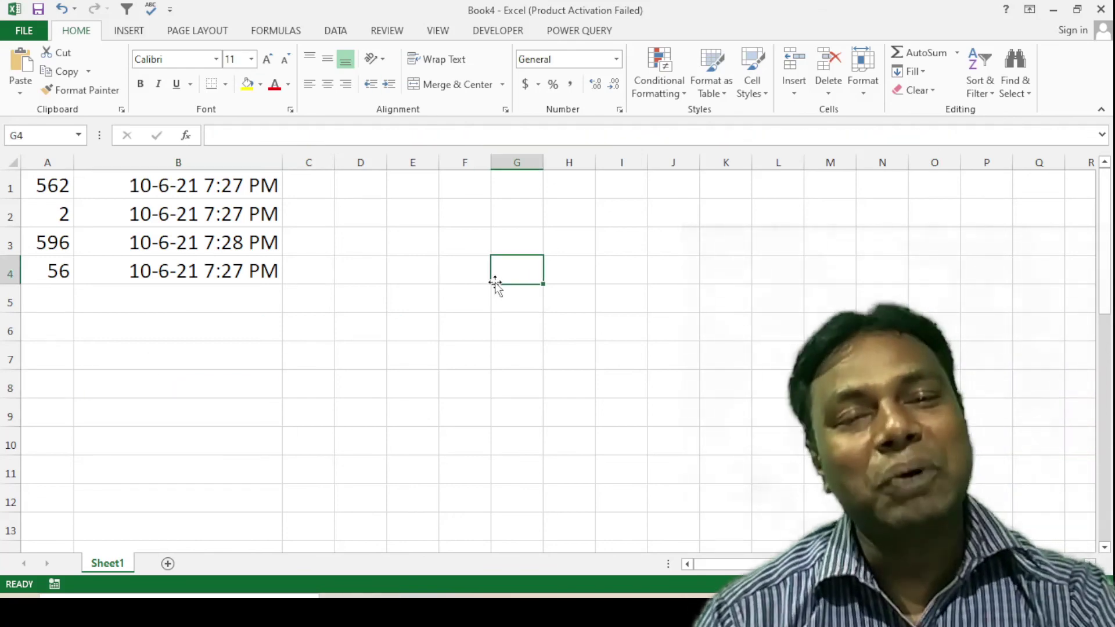